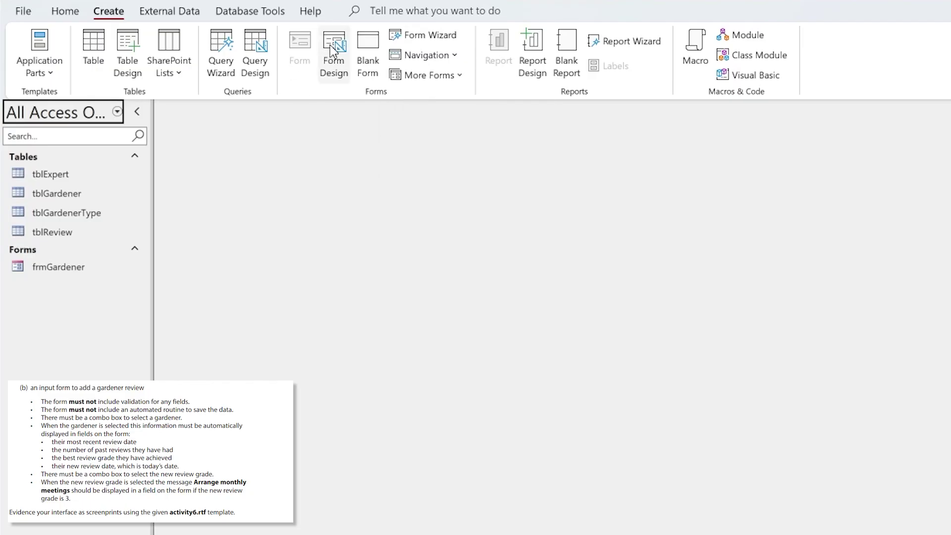
Create a blank form in design view and enlarge its detail area to about 11.8 cm high.
click(333, 52)
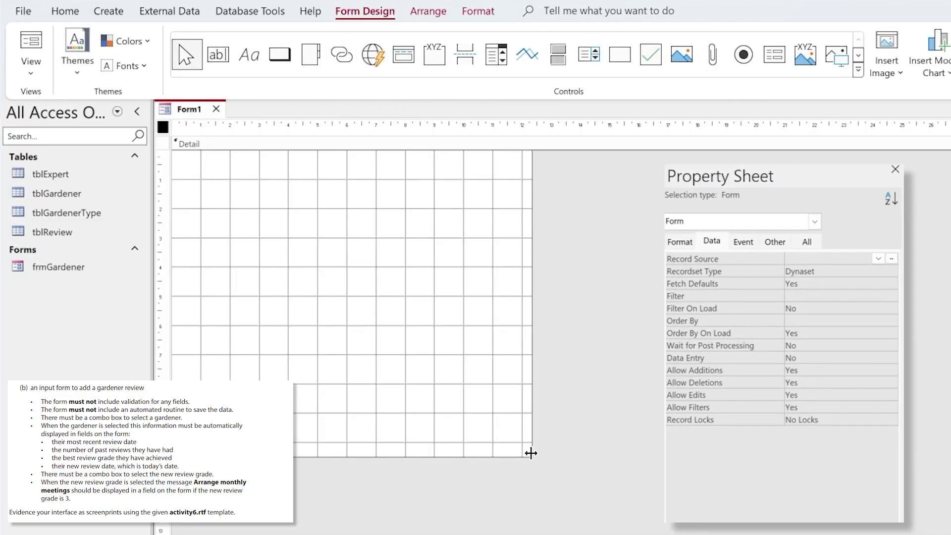
drag(532, 457, 654, 493)
click(345, 253)
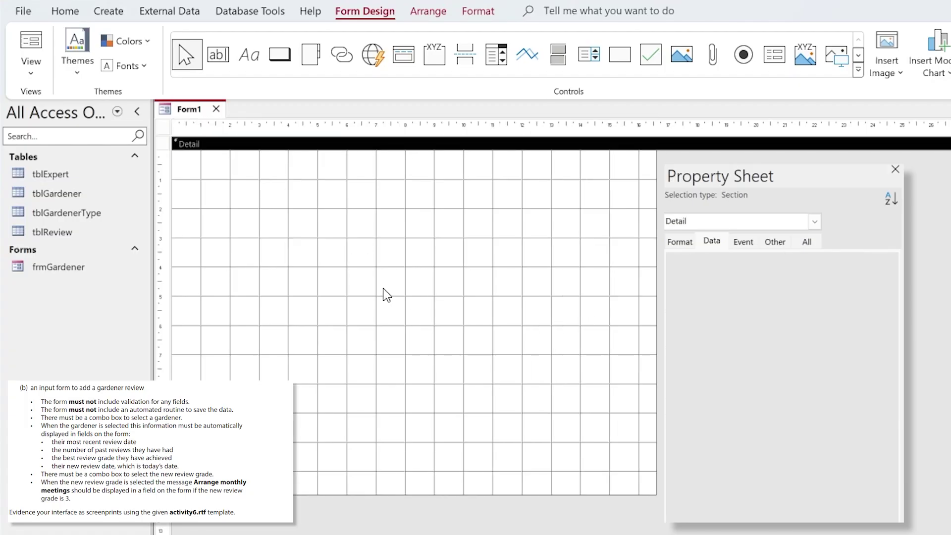
Add an unbound combo box about 6.7 cm wide and 0.8 cm high near the form's top, without using the wizard.
click(501, 58)
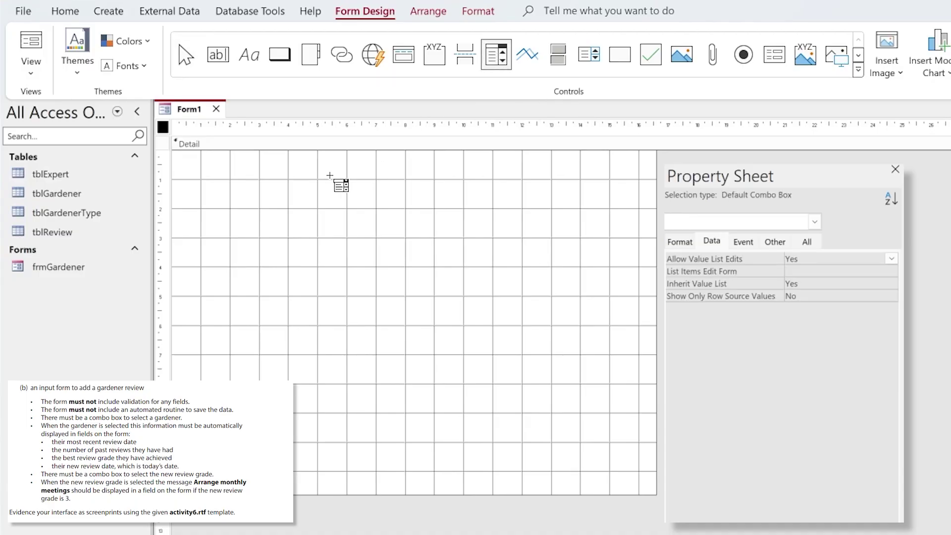
drag(309, 221, 507, 248)
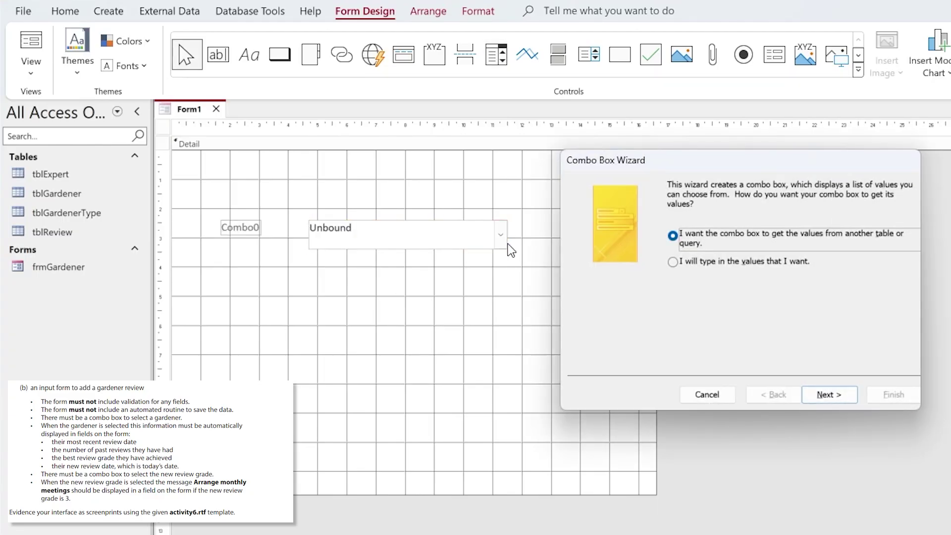
click(706, 394)
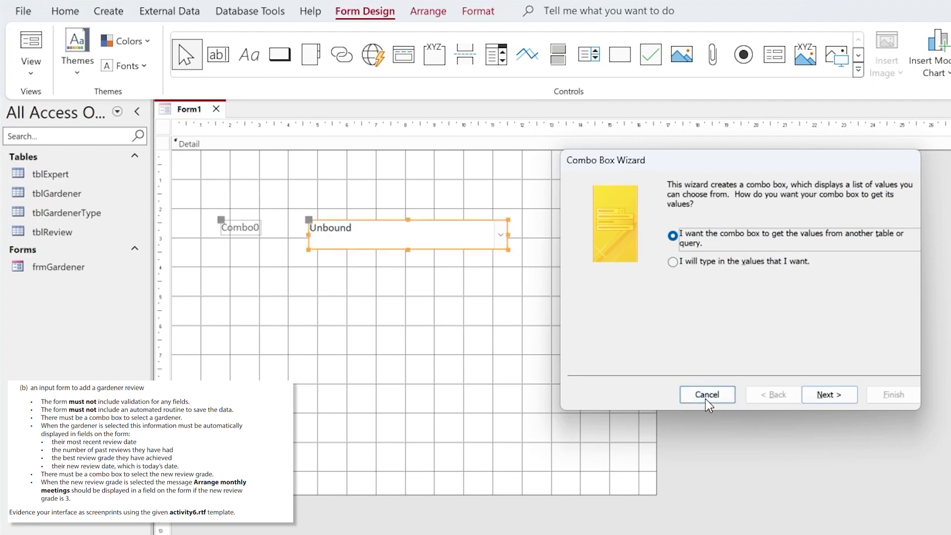
mouse_move(507, 248)
mouse_down()
mouse_move(509, 236)
mouse_move(505, 243)
mouse_up()
double_click(504, 243)
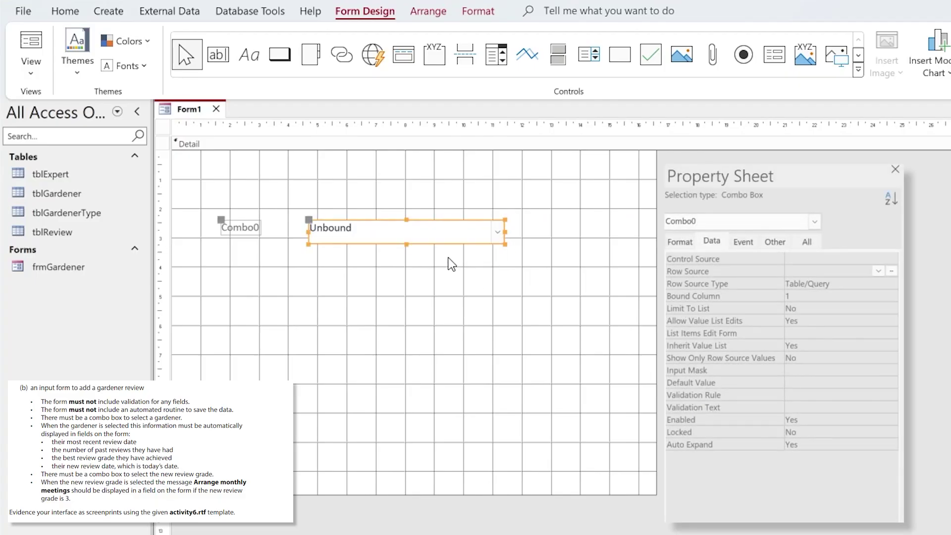
click(372, 241)
click(494, 284)
Rename the combo box as cboGardner.
click(404, 227)
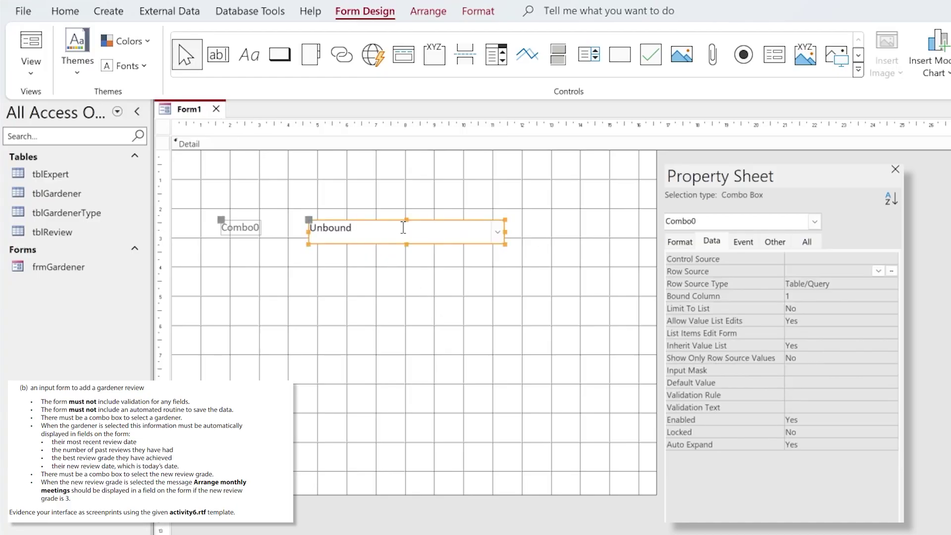
click(807, 242)
scroll(826, 321, up, 15)
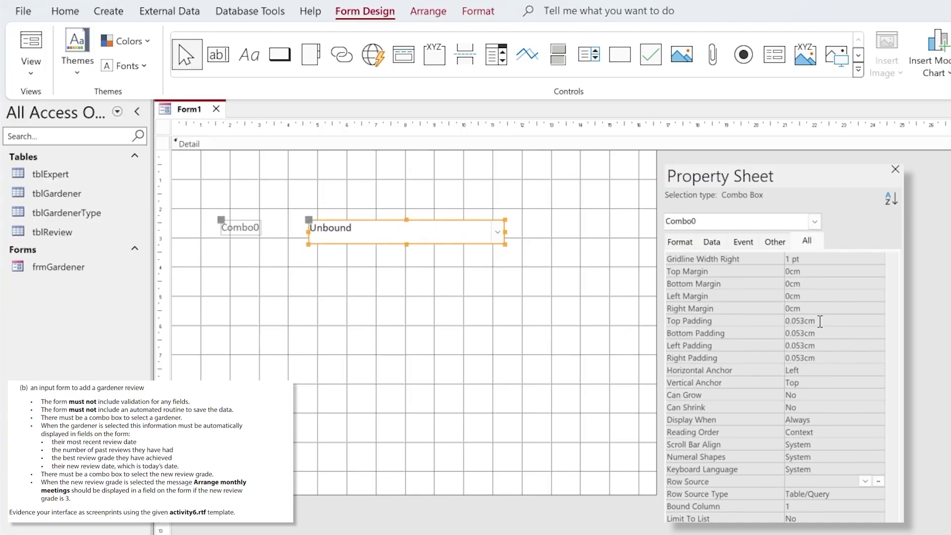
scroll(826, 320, up, 1)
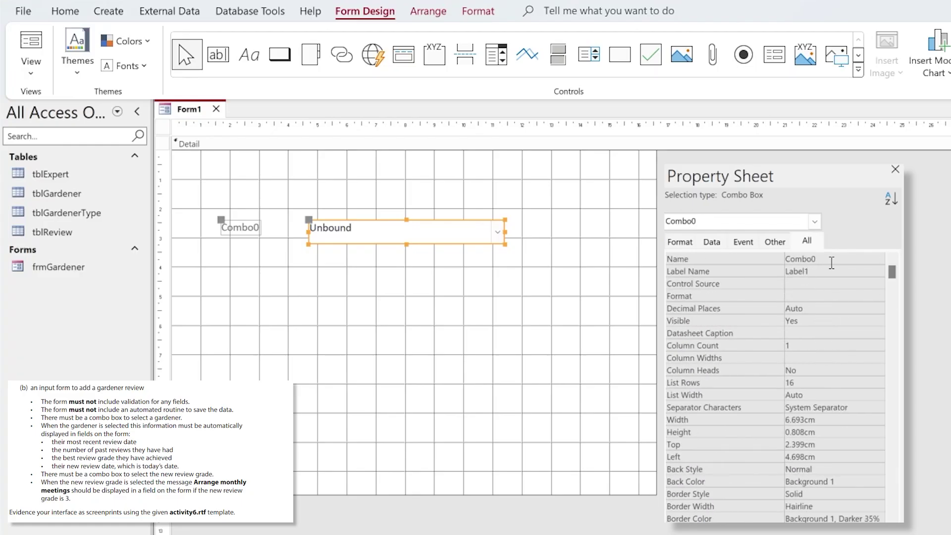
key(BackSpace)
key(BackSpace)
key(BackSpace)
key(BackSpace)
key(BackSpace)
key(BackSpace)
text(cboGardner)
click(829, 271)
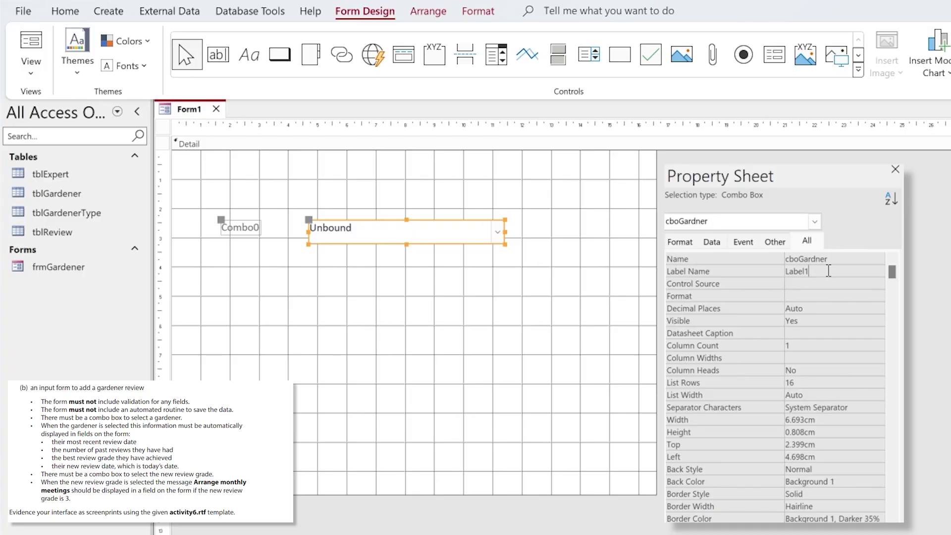
Set the combo box label's caption to Gardener and widen the label to about 2.7 cm.
click(234, 218)
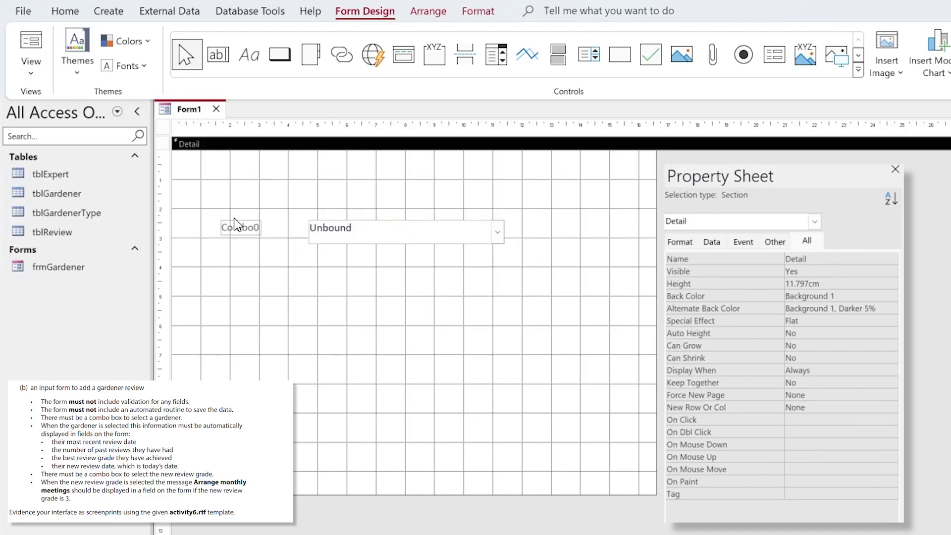
click(228, 228)
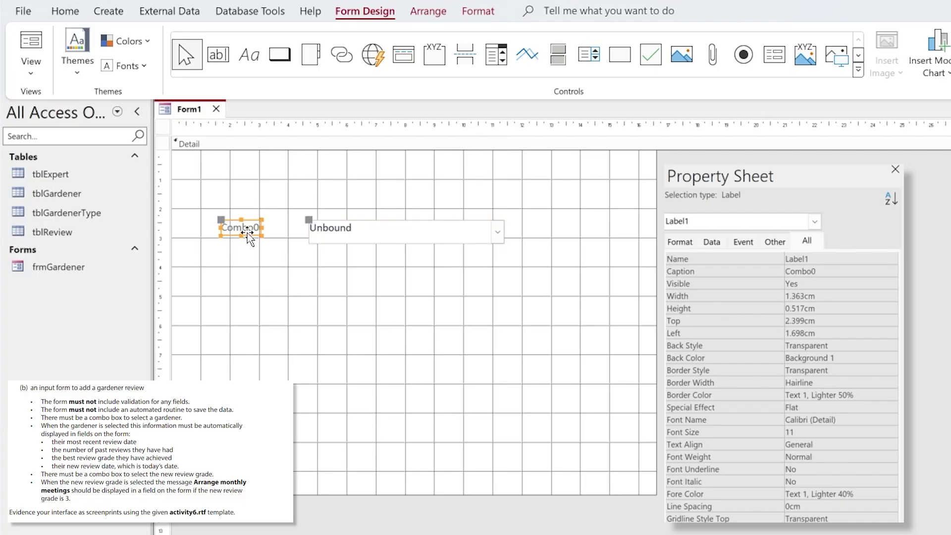
drag(815, 271, 772, 271)
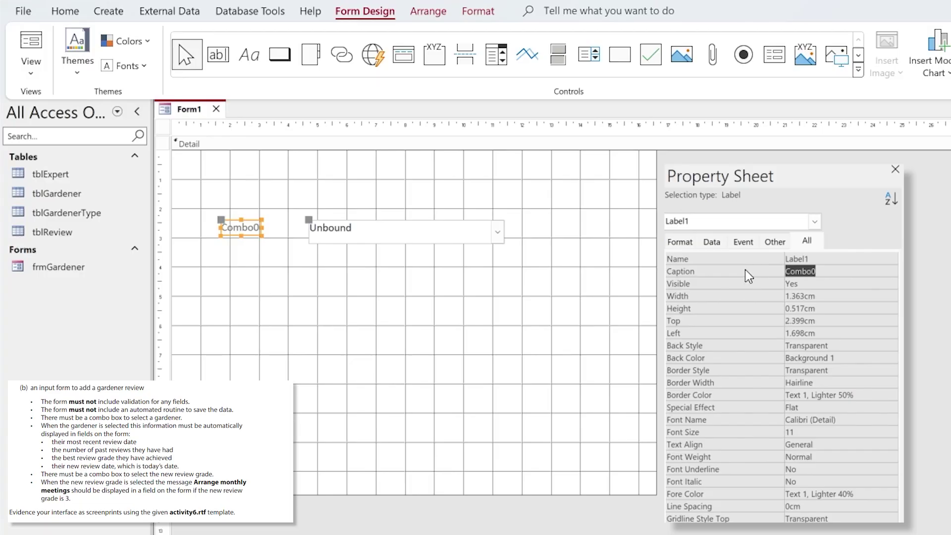
text(Gardenter)
key(BackSpace)
key(BackSpace)
key(BackSpace)
text(er)
key(Return)
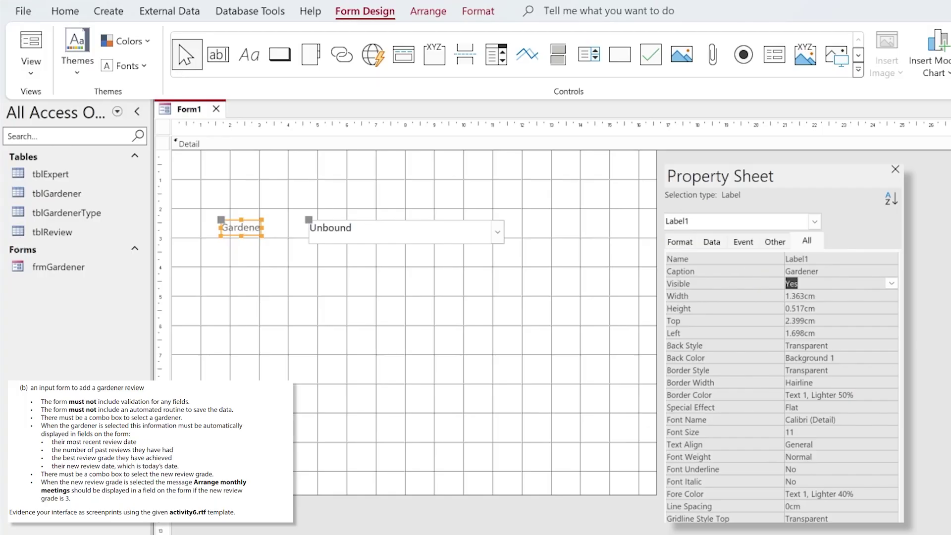
drag(262, 230, 302, 228)
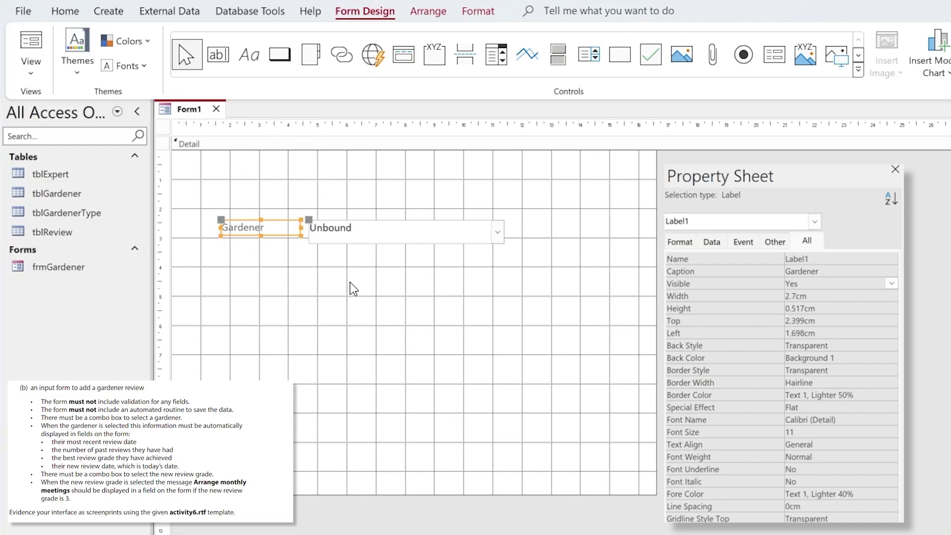
click(334, 266)
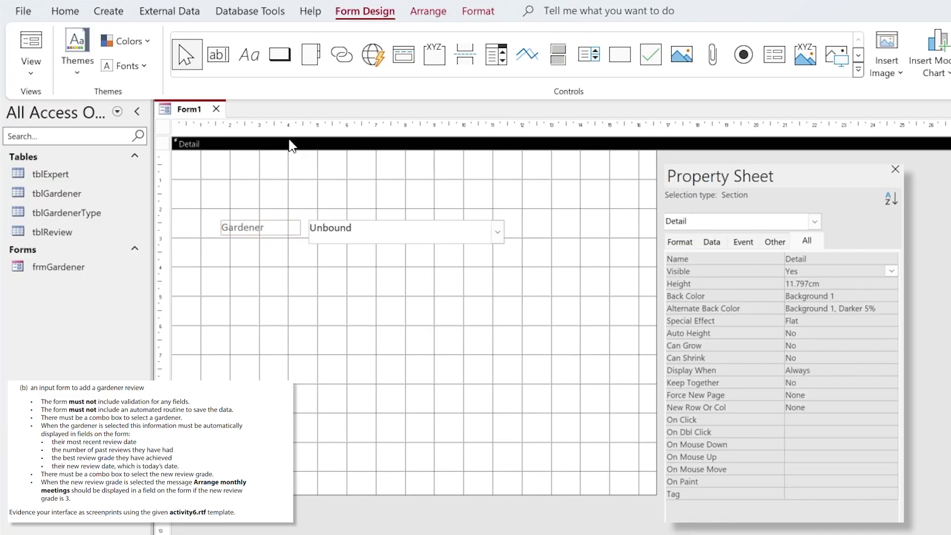
Add a text box about 7.4 cm wide below the gardener combo box and caption its label Most Recent Review.
click(218, 54)
drag(308, 250, 523, 270)
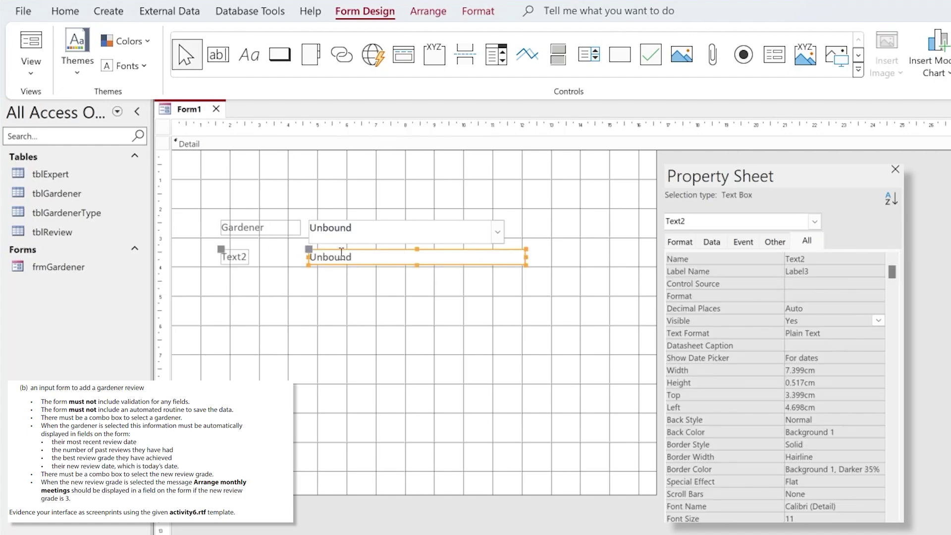
click(244, 255)
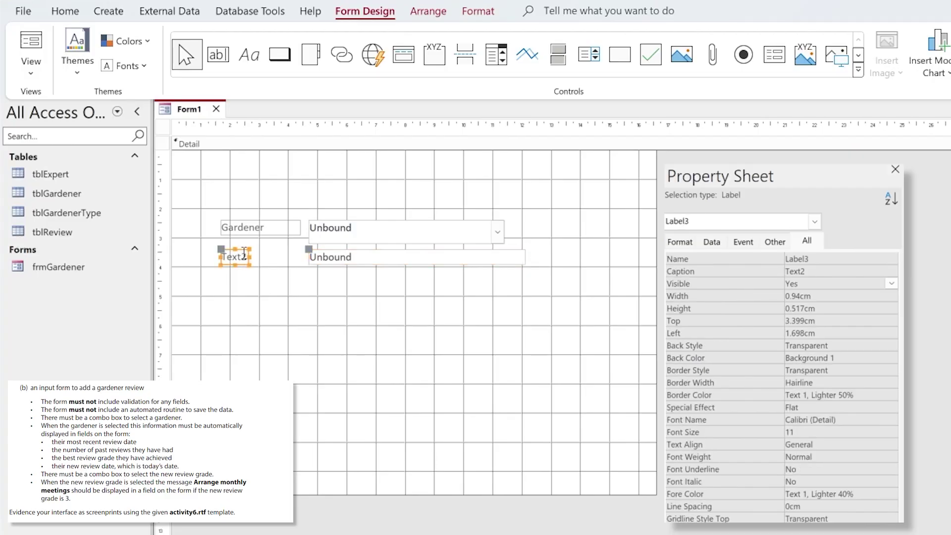
click(242, 255)
key(Delete)
key(BackSpace)
key(BackSpace)
key(BackSpace)
key(BackSpace)
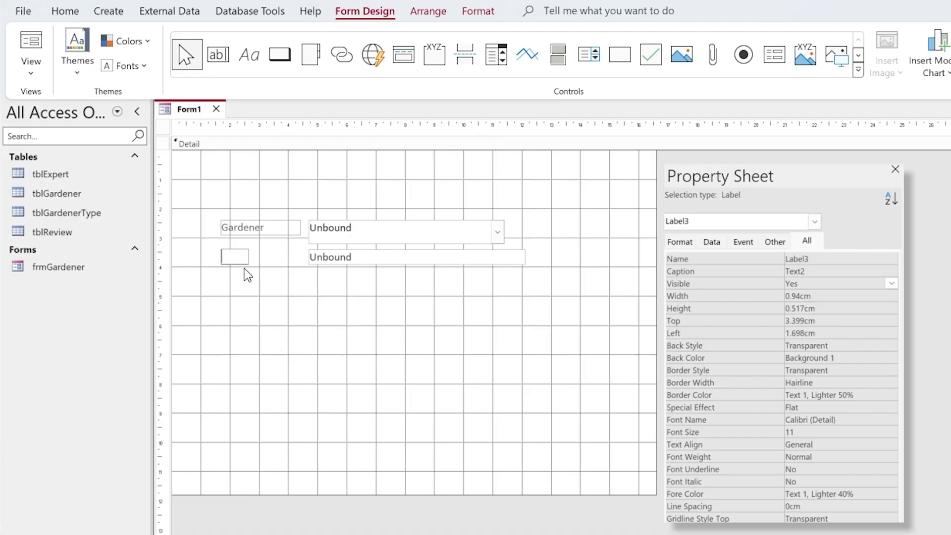
text(Most Recent Review)
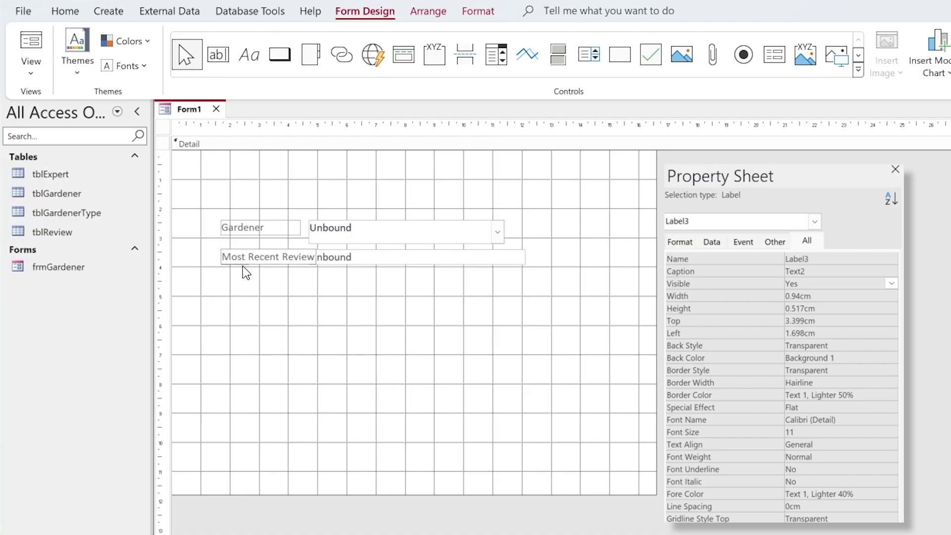
click(257, 286)
Move the Most Recent Review label away from its text box, to about 1.2 cm from the form's left edge.
click(236, 258)
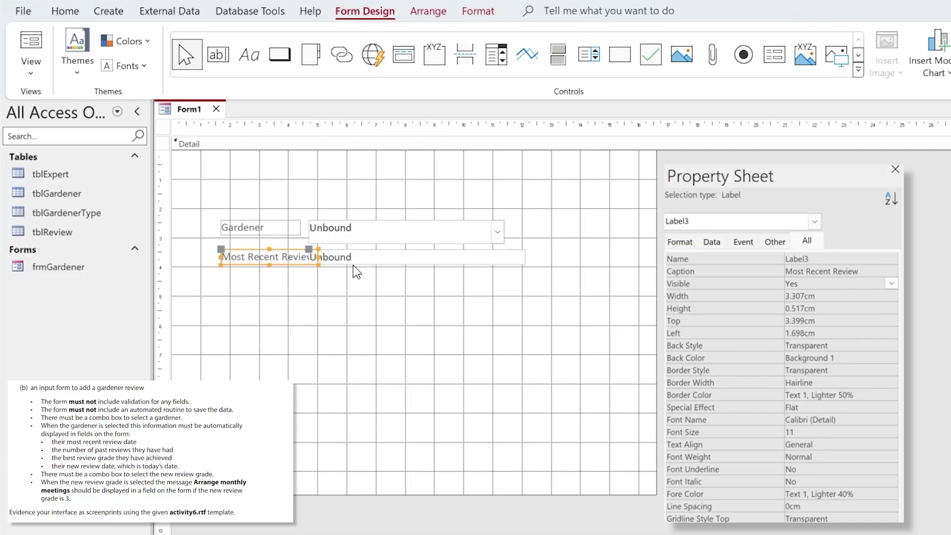
drag(220, 248, 206, 252)
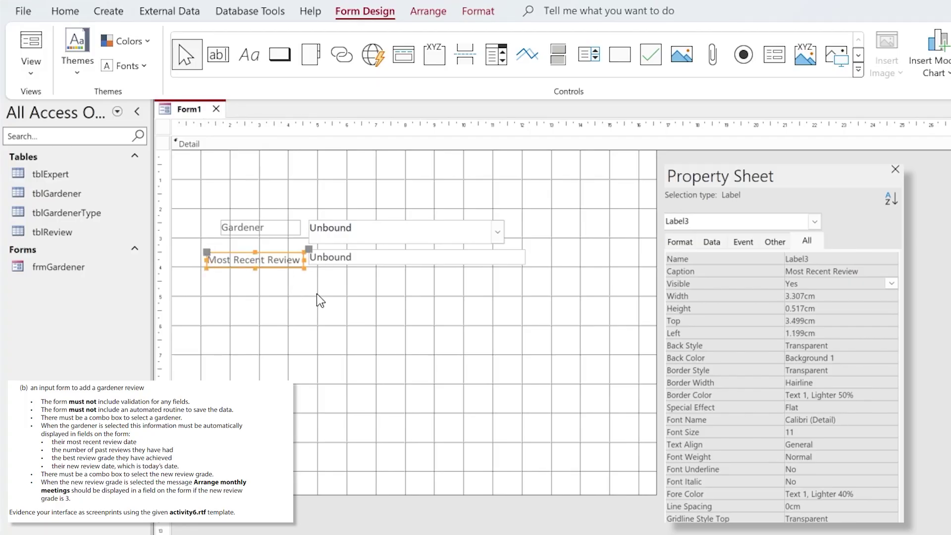
click(365, 288)
Add a default-size text box below the Most Recent Review field and caption its label Number Of Reviews.
click(218, 54)
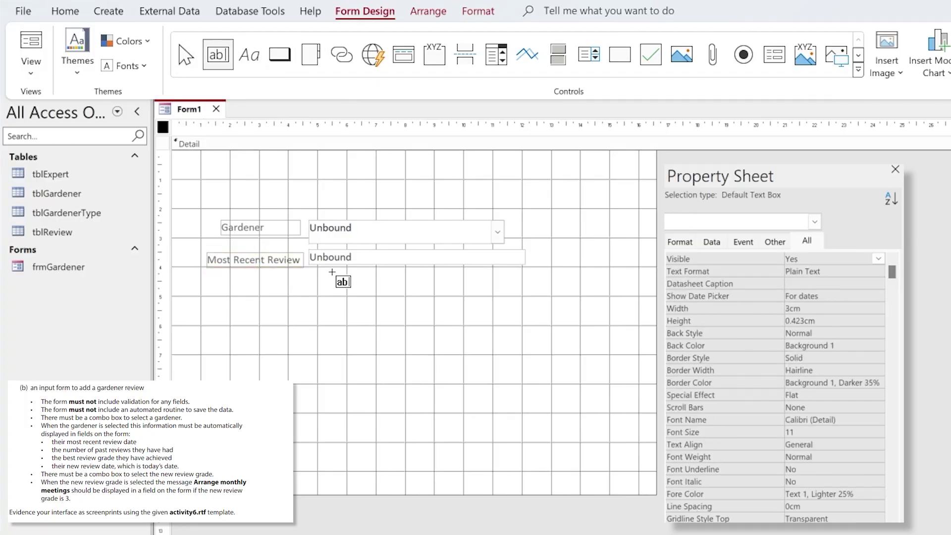
click(314, 277)
click(246, 285)
click(246, 284)
key(BackSpace)
key(BackSpace)
key(BackSpace)
key(BackSpace)
key(BackSpace)
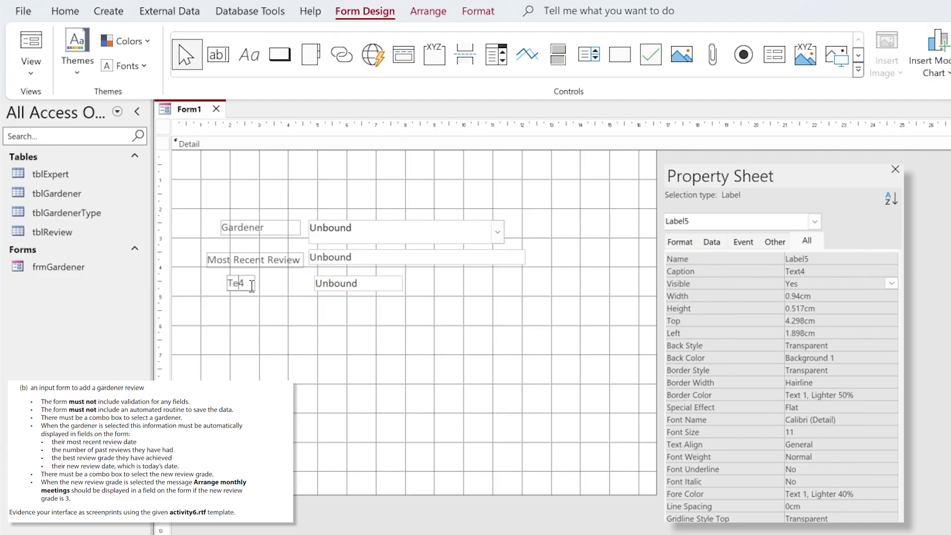
text(Number Of Reviews)
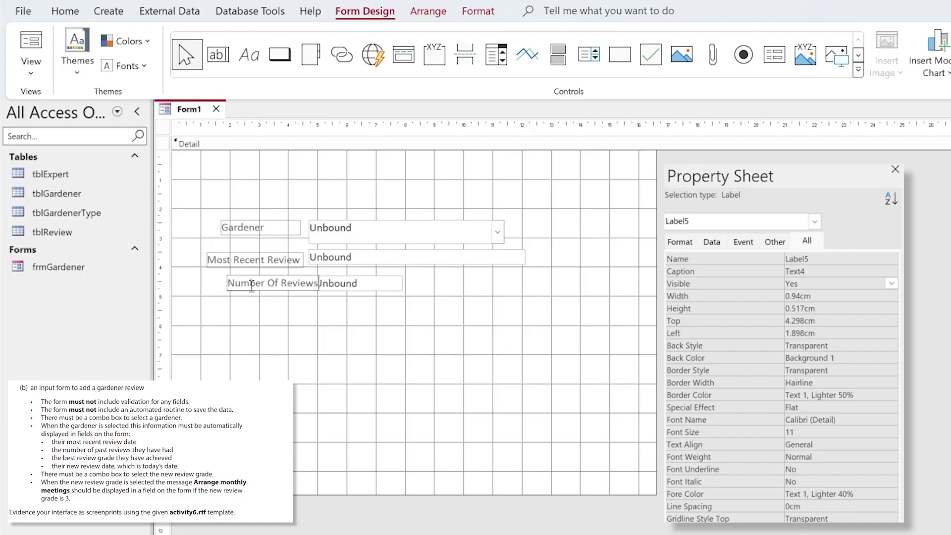
click(222, 323)
Move the Number Of Reviews label clear of its text box, to about 1.1 cm from the form's left edge.
click(250, 279)
drag(227, 277, 204, 277)
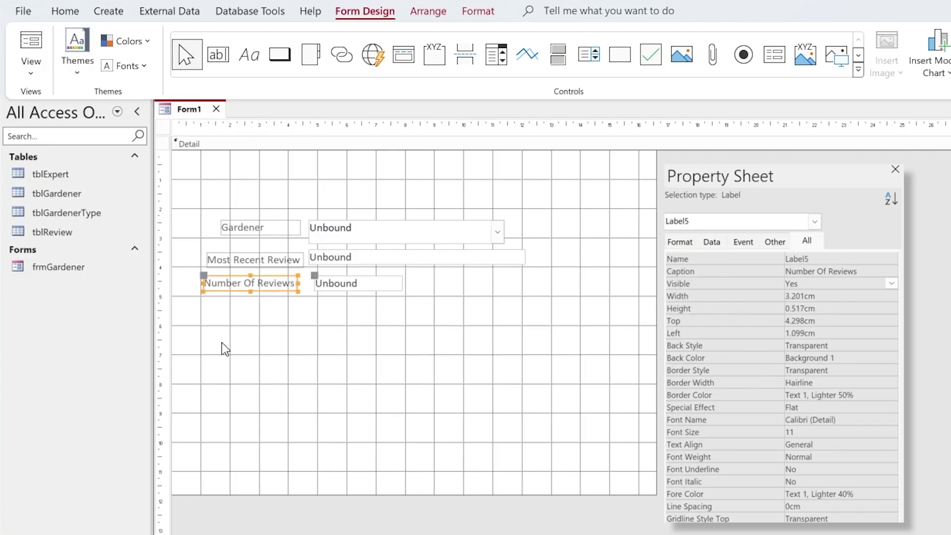
click(250, 327)
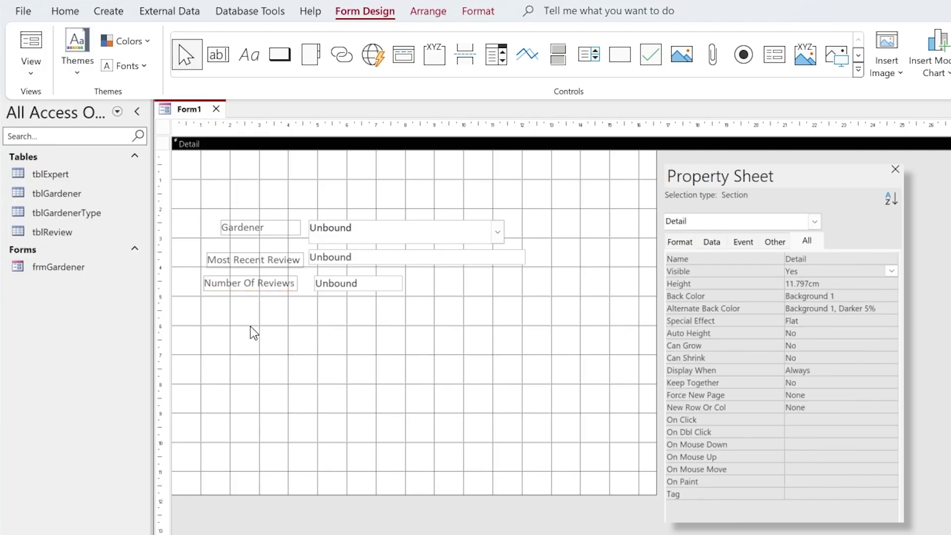
Add a default-size text box below the Number Of Reviews field and caption its label Best Grade.
click(218, 54)
click(315, 299)
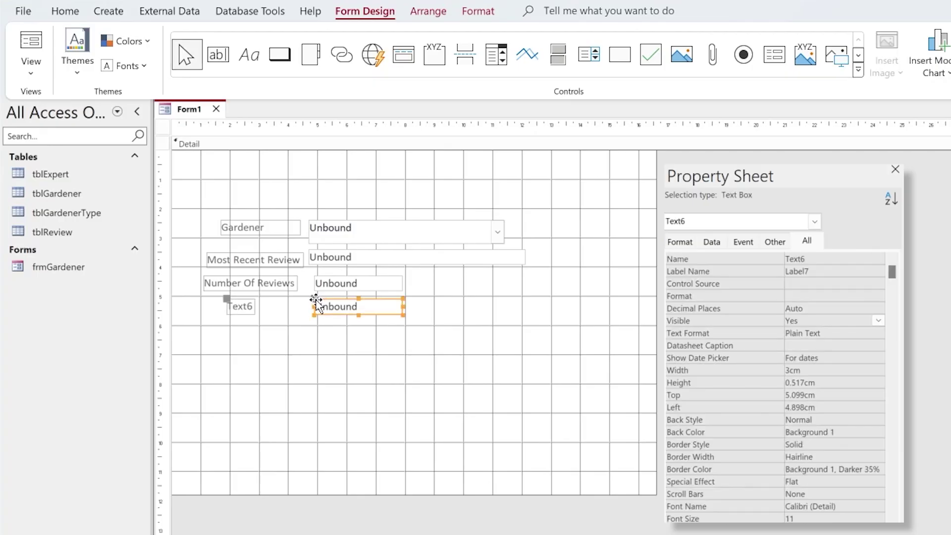
click(243, 304)
click(247, 303)
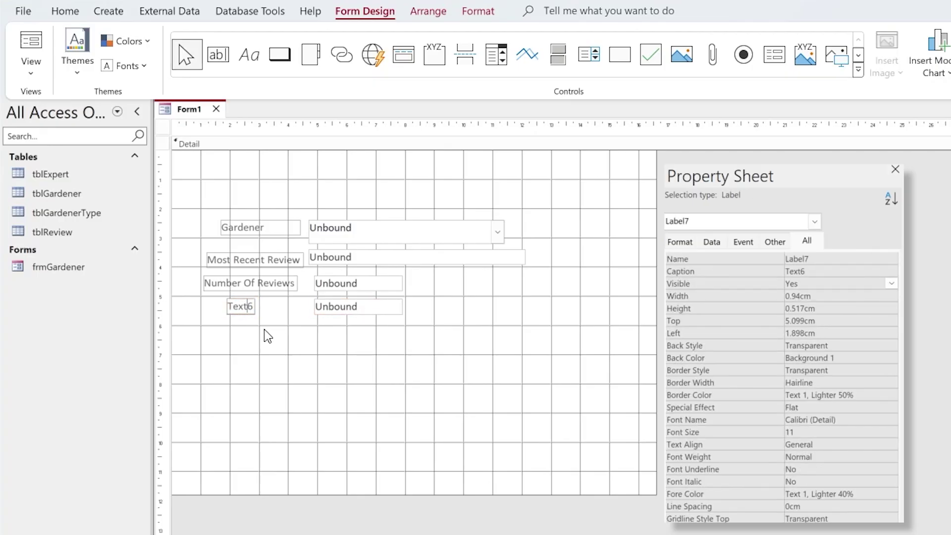
key(BackSpace)
key(BackSpace)
key(Delete)
text(Best Grade)
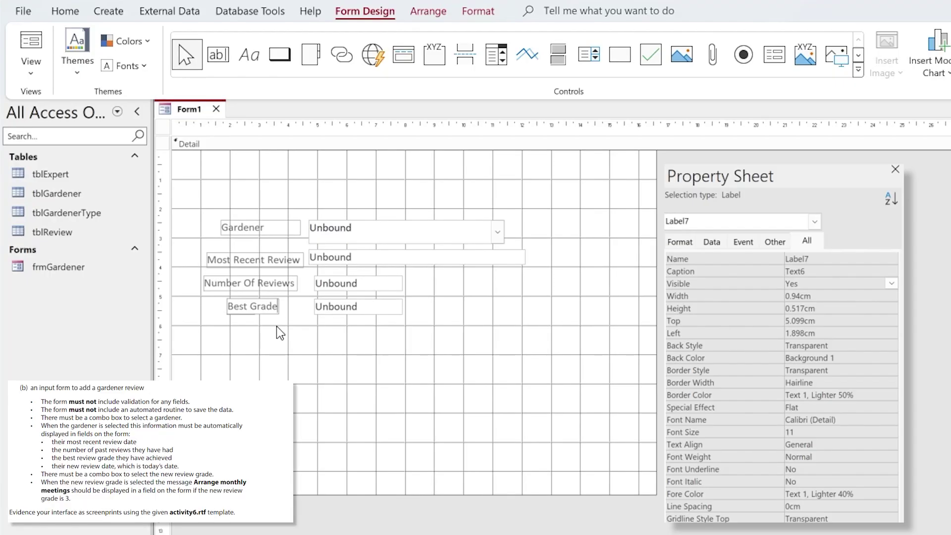
click(257, 354)
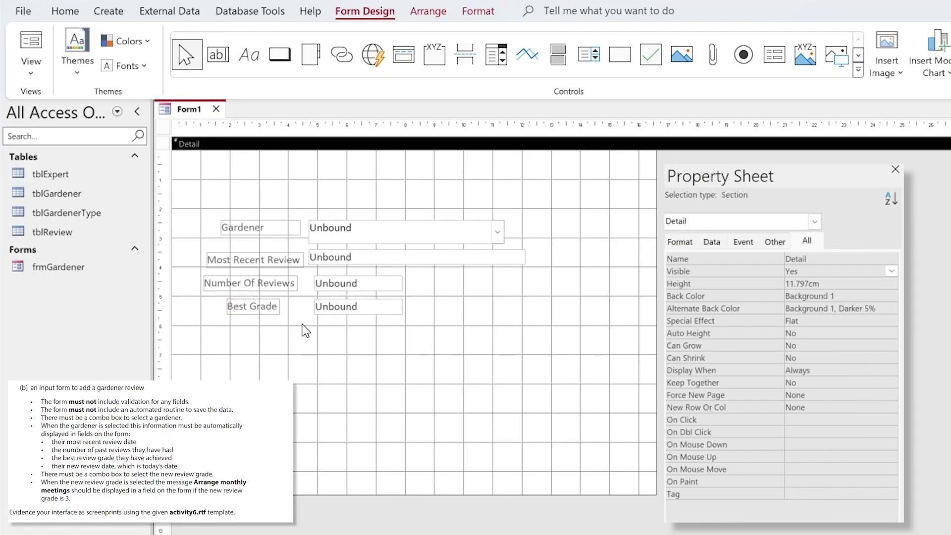
Widen the Best Grade text box to about 7.4 cm and the Number Of Reviews text box to about 7.5 cm.
click(323, 311)
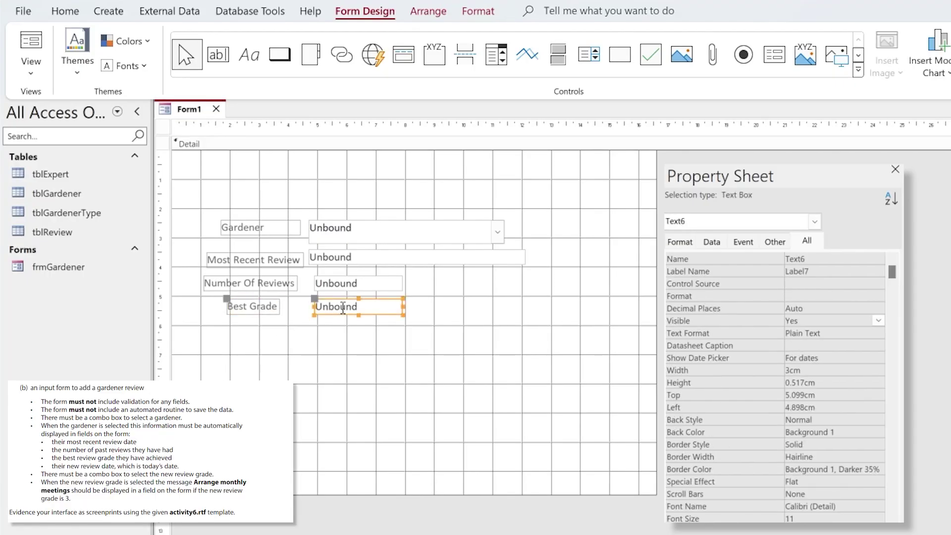
click(403, 307)
click(403, 307)
drag(403, 307, 529, 310)
click(389, 290)
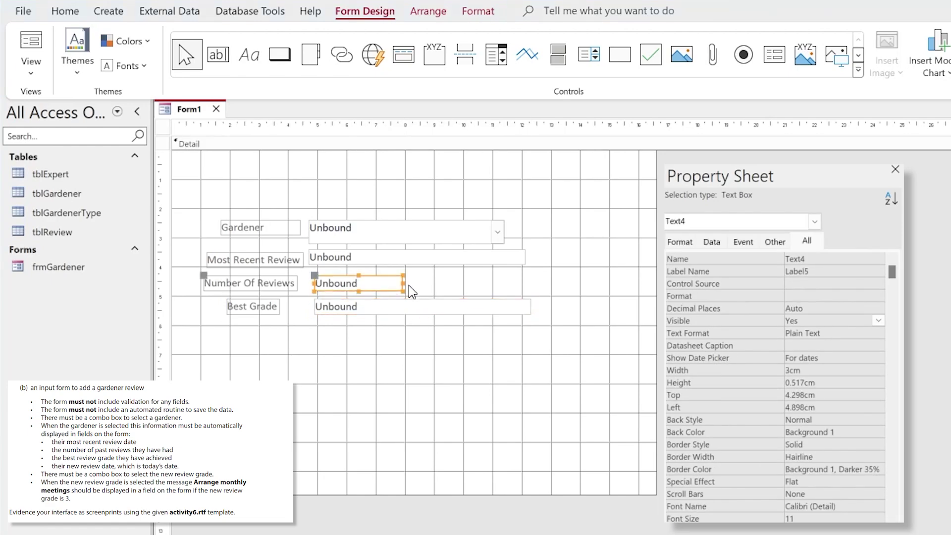
drag(402, 283, 534, 283)
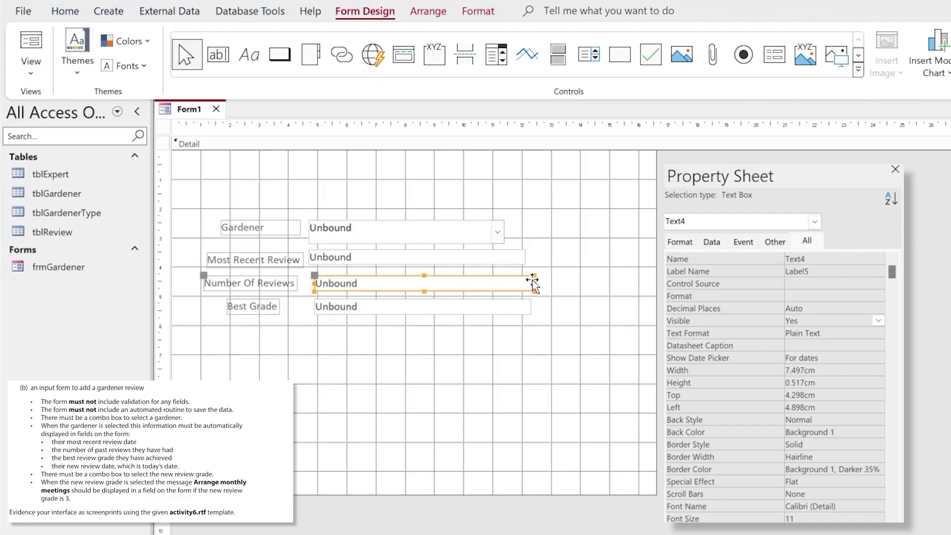
click(432, 352)
Add a default-size text box below the Best Grade field and caption its label New Review Date.
click(222, 63)
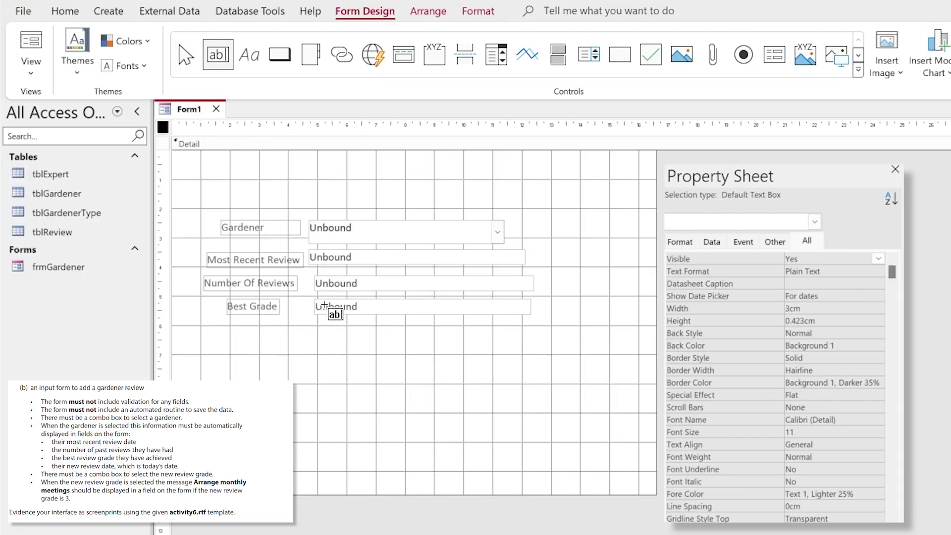
click(317, 328)
click(245, 336)
drag(256, 336, 198, 334)
text(N)
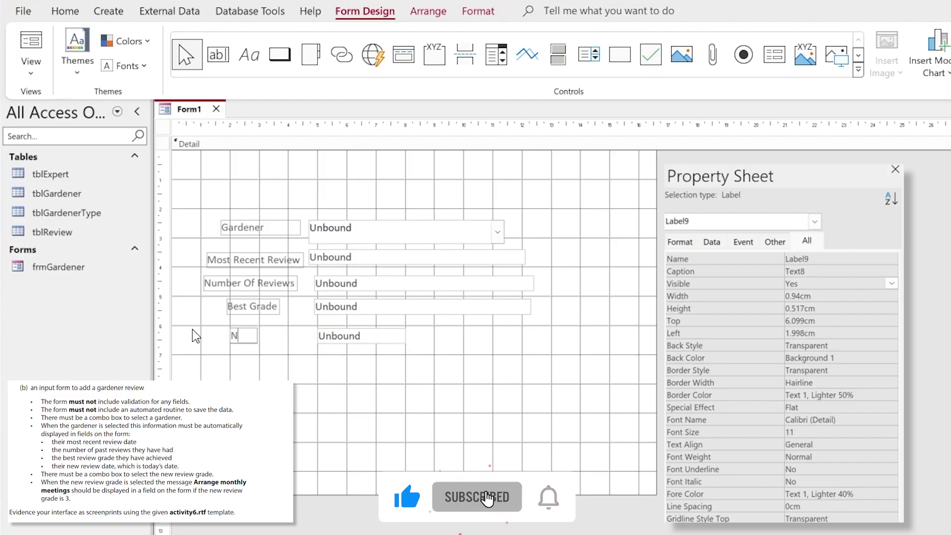
text(ew Re)
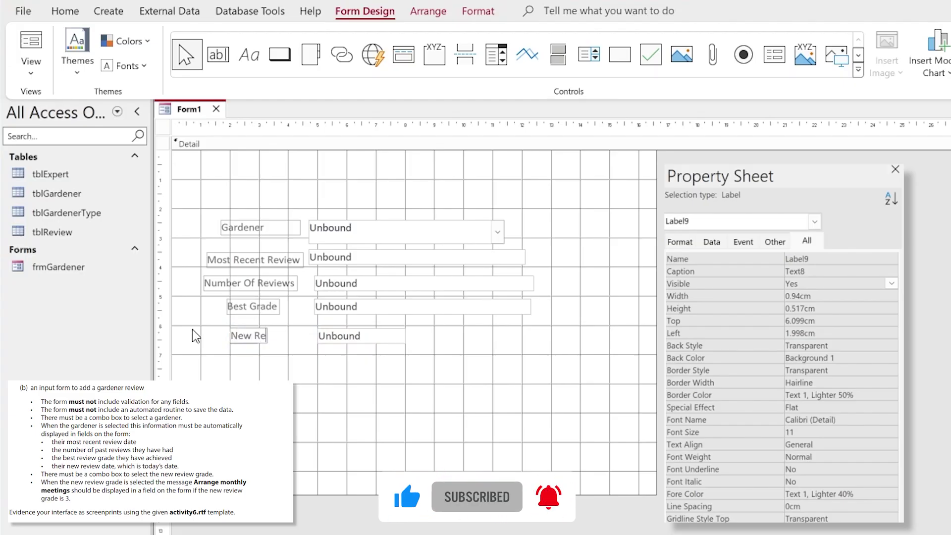
text(view Date)
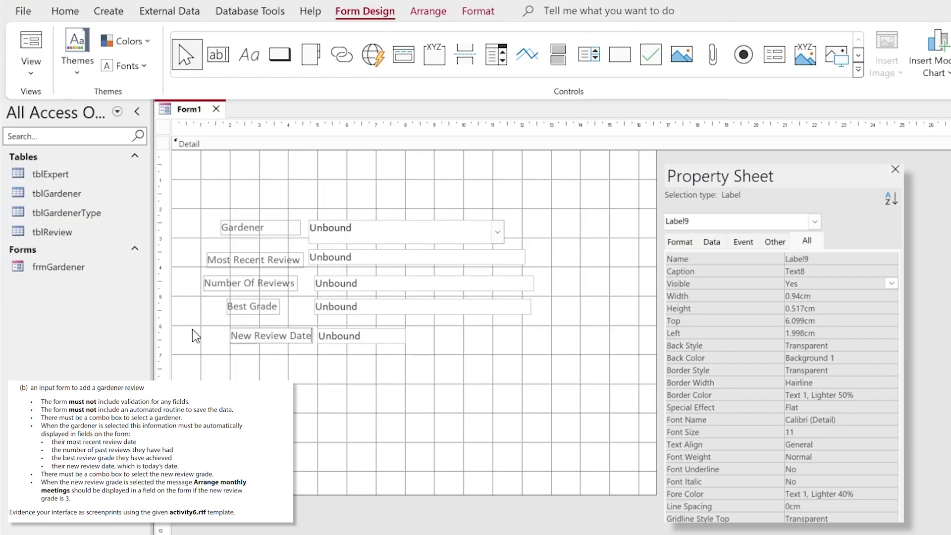
click(193, 329)
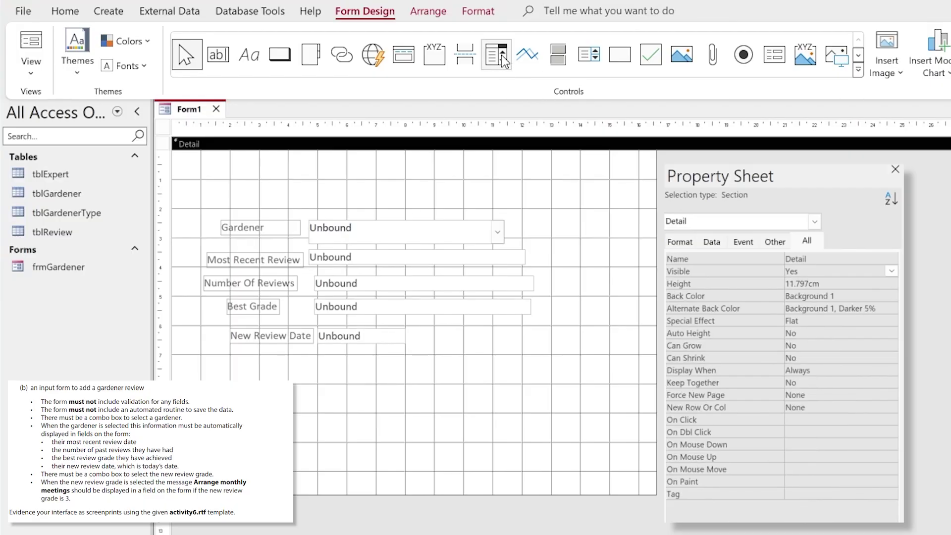
Place a default-size combo box below the New Review Date field and choose to supply its values manually.
click(507, 60)
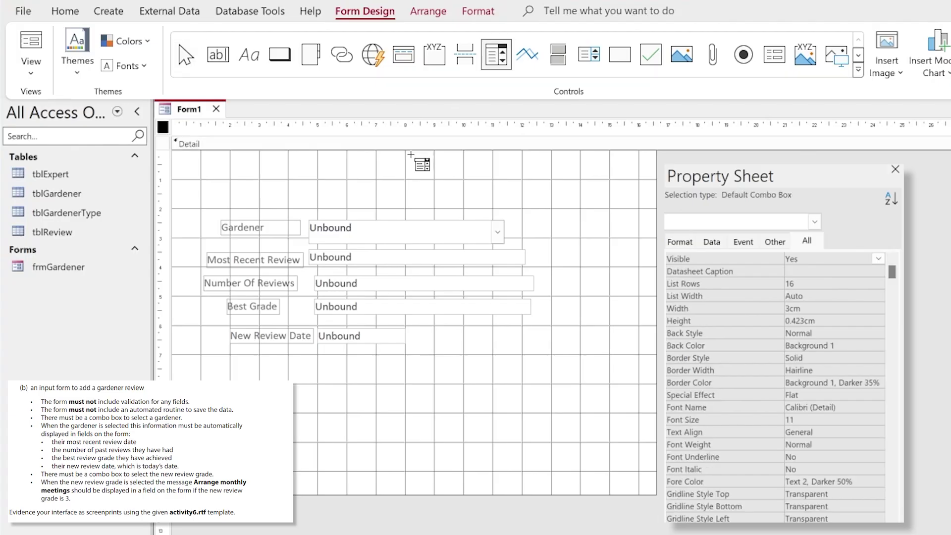
click(317, 355)
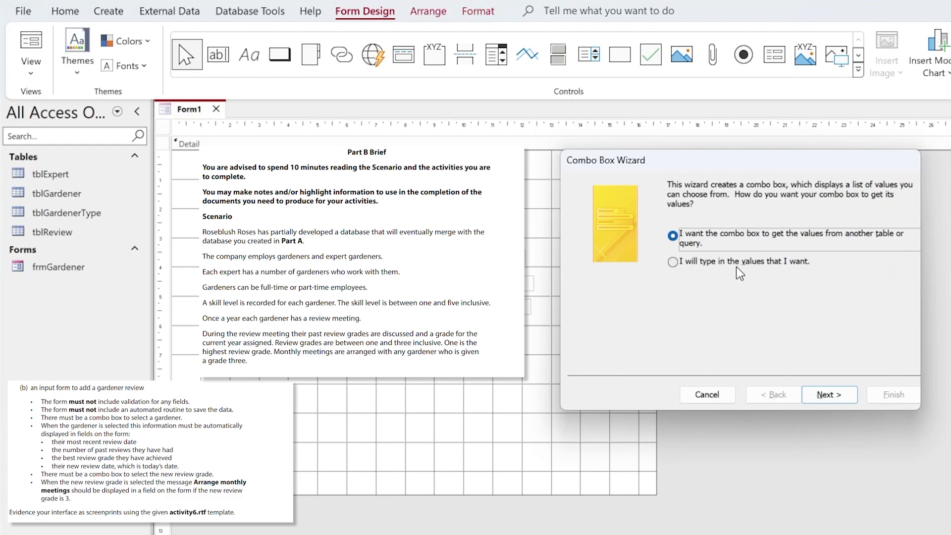
click(735, 263)
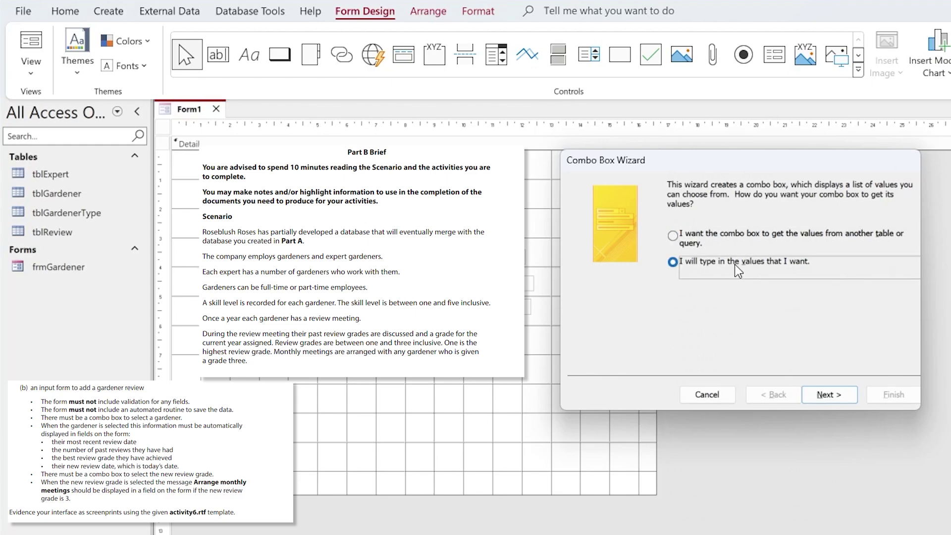
click(828, 393)
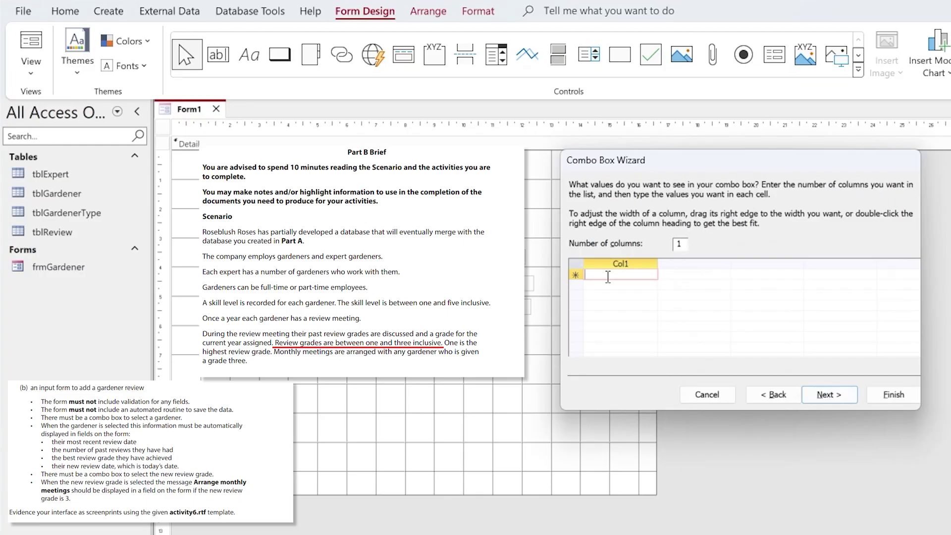
Enter 1, 2 and 3 as the combo box's list values and finish the wizard with the label cboReview.
text(1)
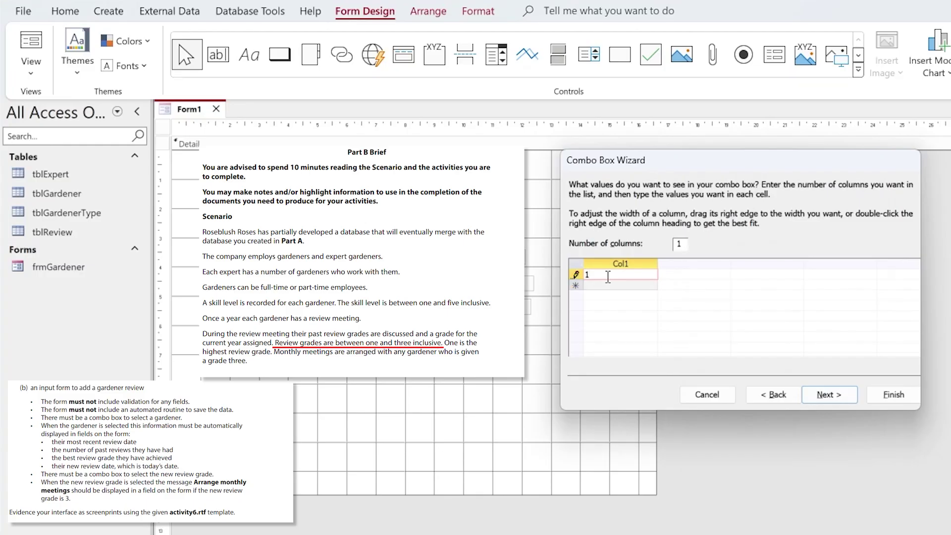
key(Down)
text(2)
key(Down)
text(3)
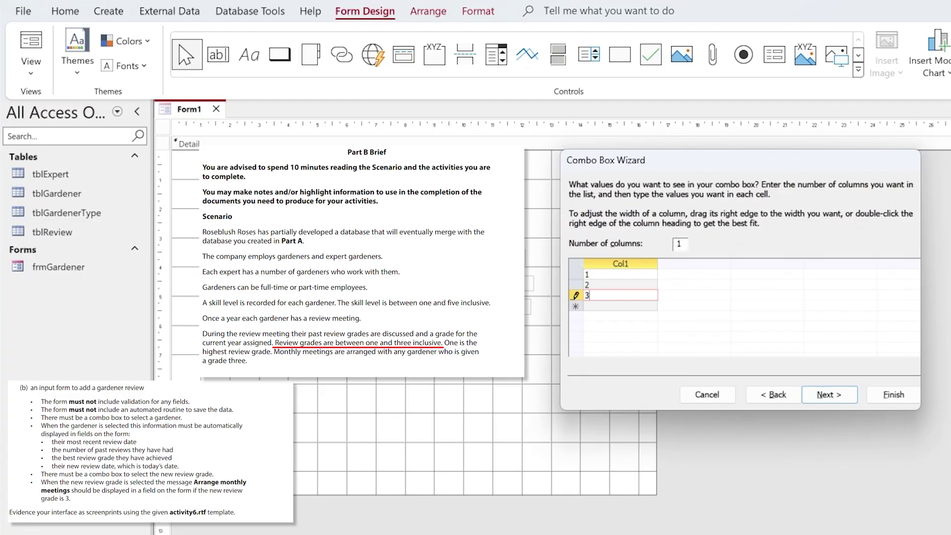
click(830, 396)
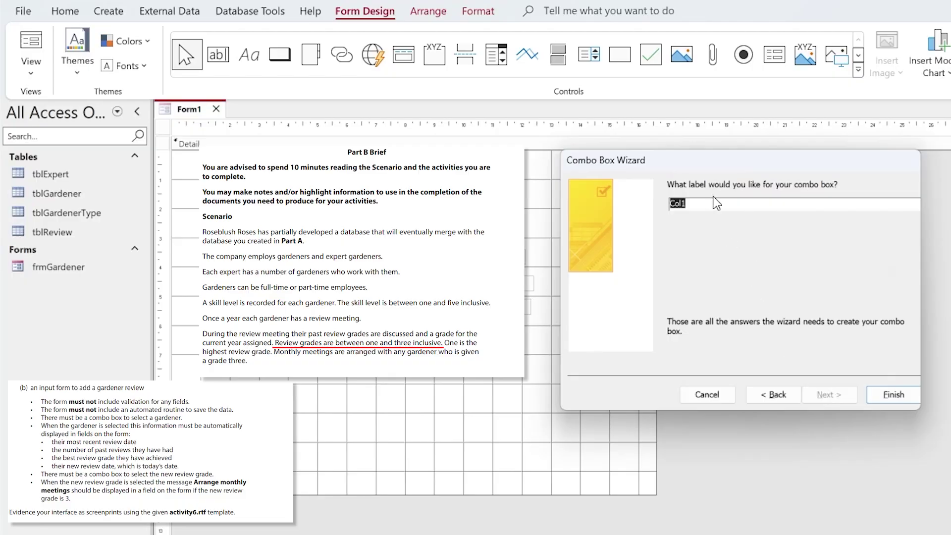
text(cboReview)
key(Return)
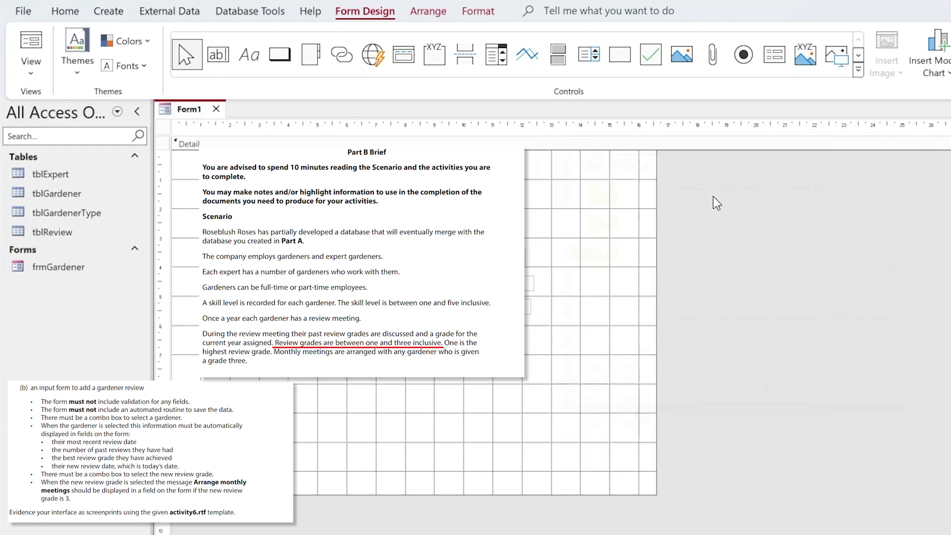
Preview the form in Form View and check the lists of the Gardener and cboReview combo boxes.
click(30, 52)
click(495, 200)
click(495, 200)
click(395, 330)
click(395, 330)
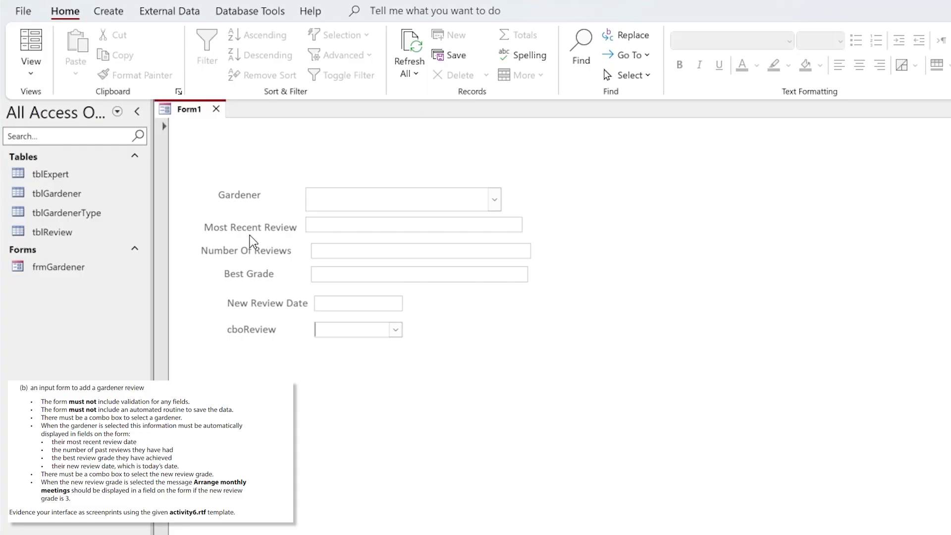
Save the form as frmAddReview and return it to Design View.
right_click(180, 112)
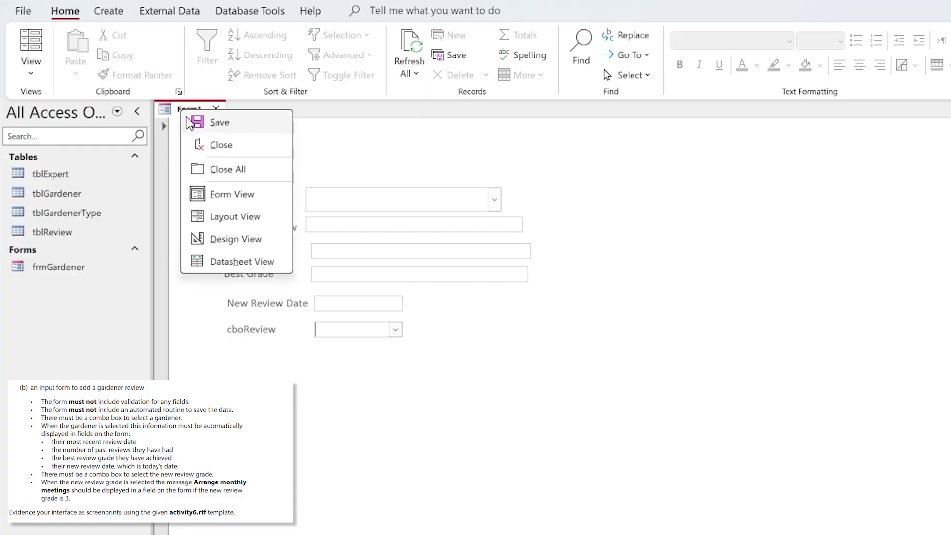
click(218, 124)
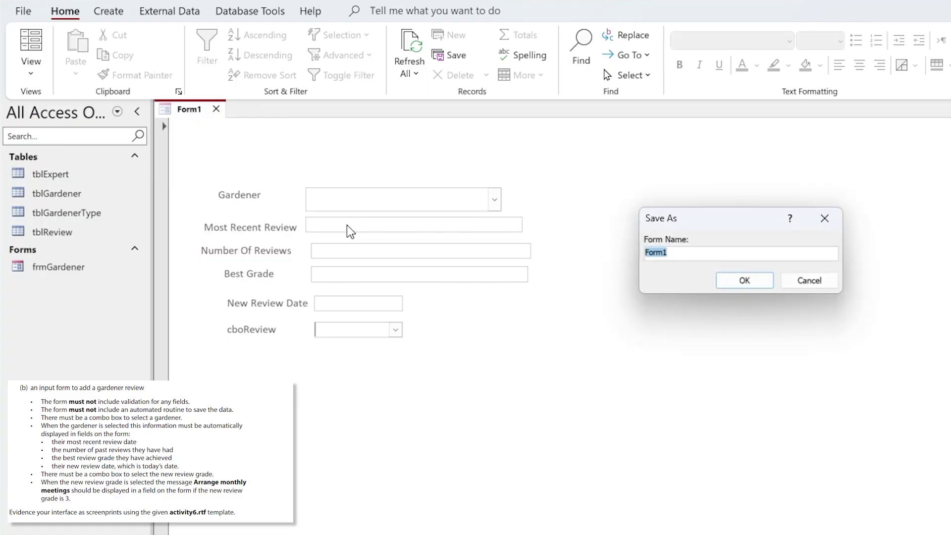
text(frmAddReview)
key(Return)
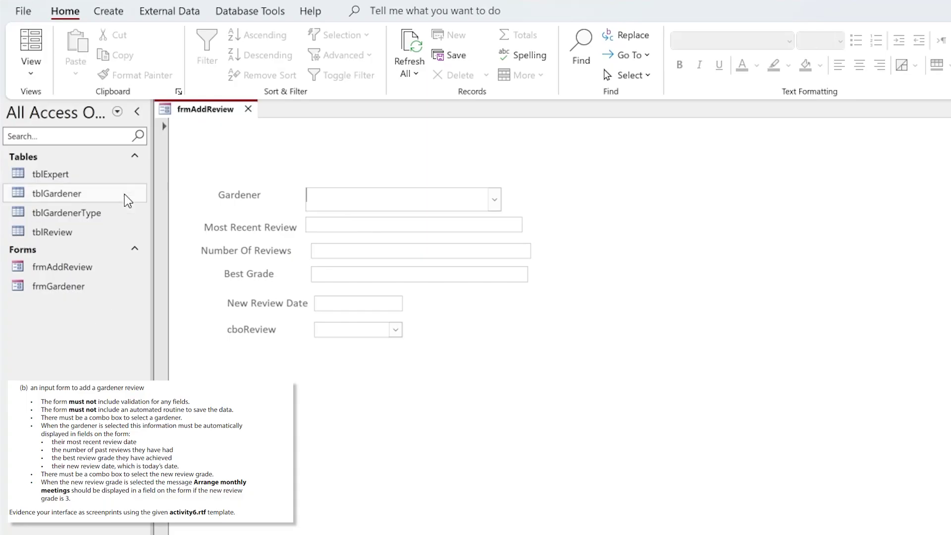
click(22, 71)
click(68, 208)
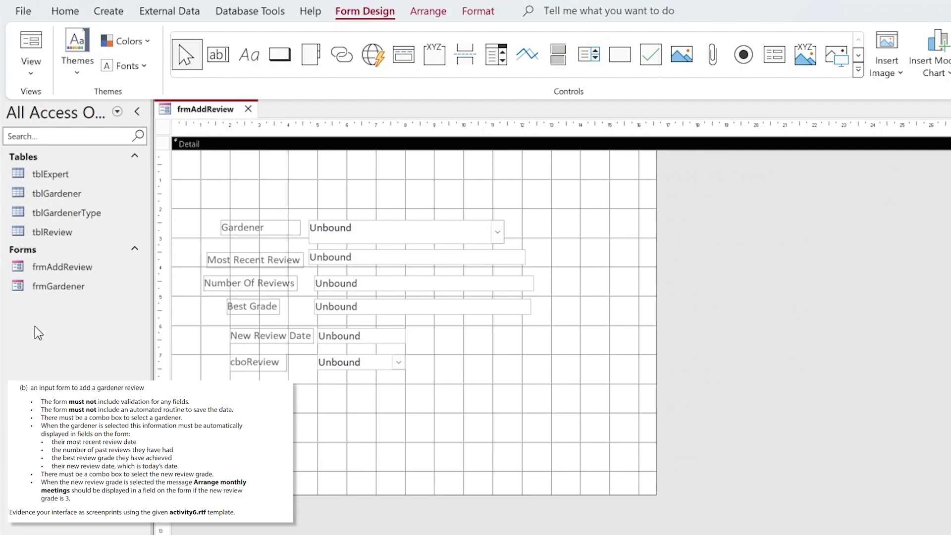
Create a new query in Design View containing the tables tblReview and tblGardener.
click(108, 11)
click(255, 54)
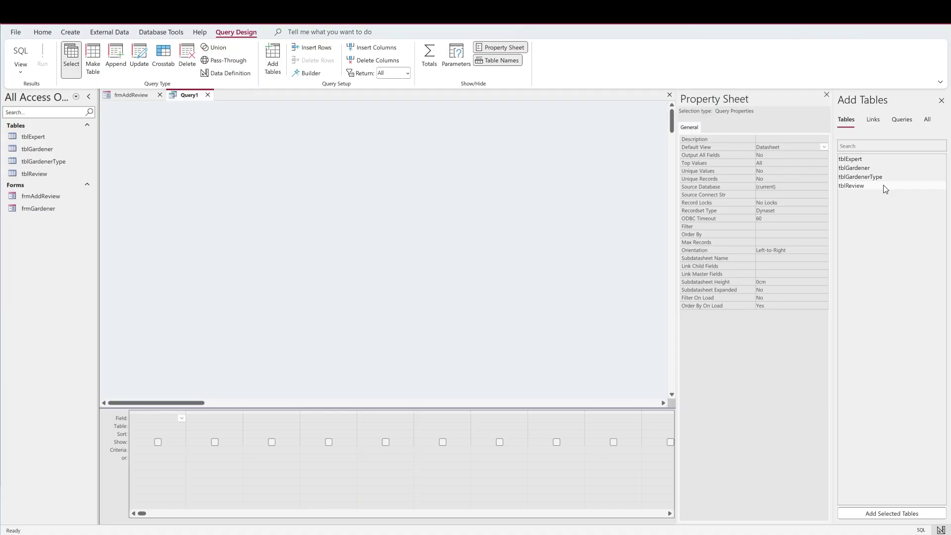
double_click(884, 185)
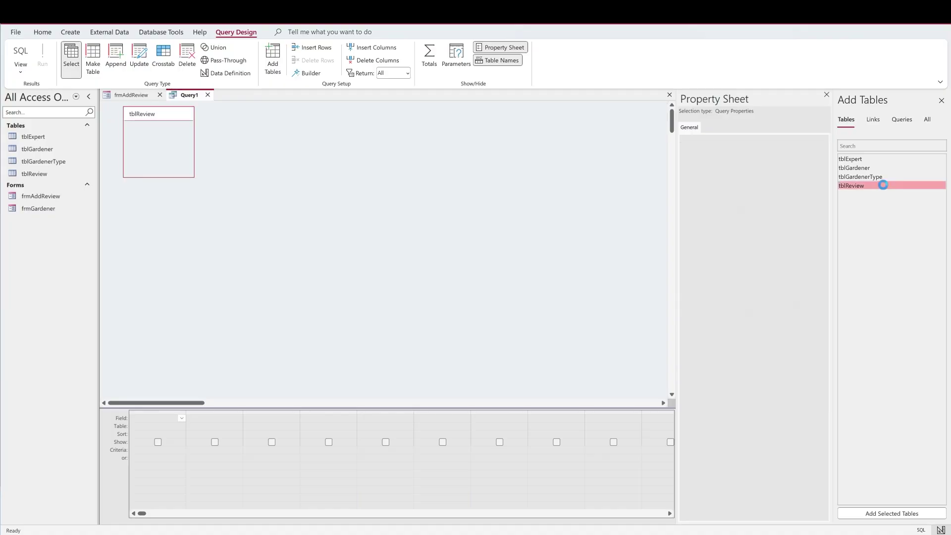
double_click(863, 166)
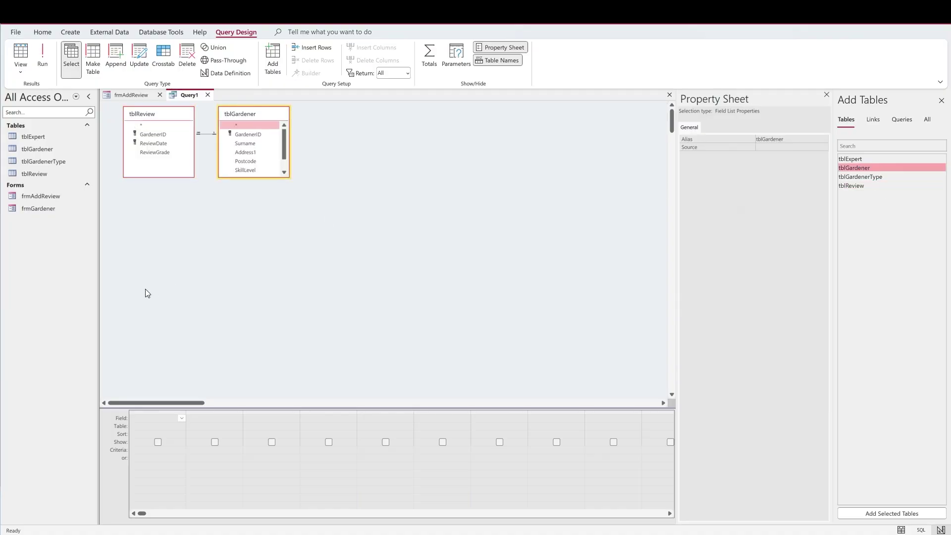
click(191, 208)
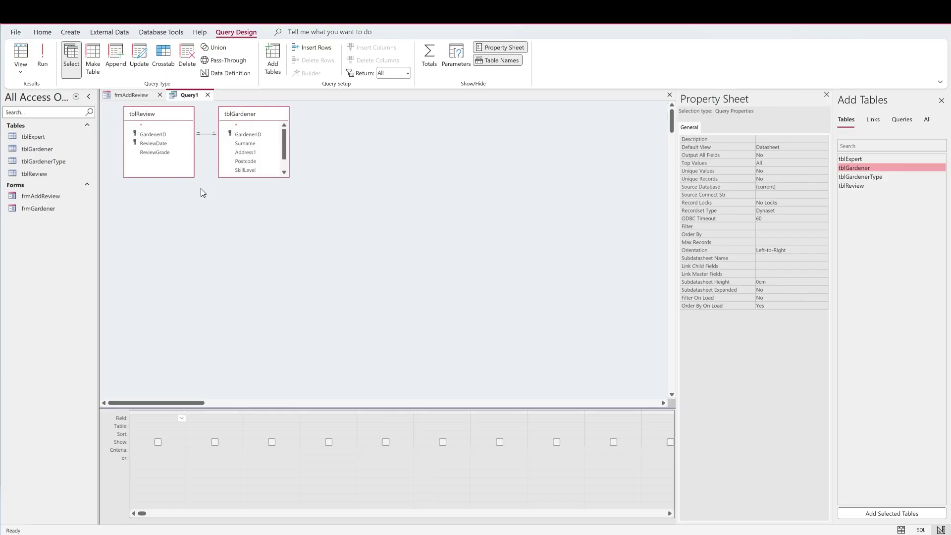
Add GardenerID from tblGardener to the query grid and widen the first two grid columns.
double_click(245, 136)
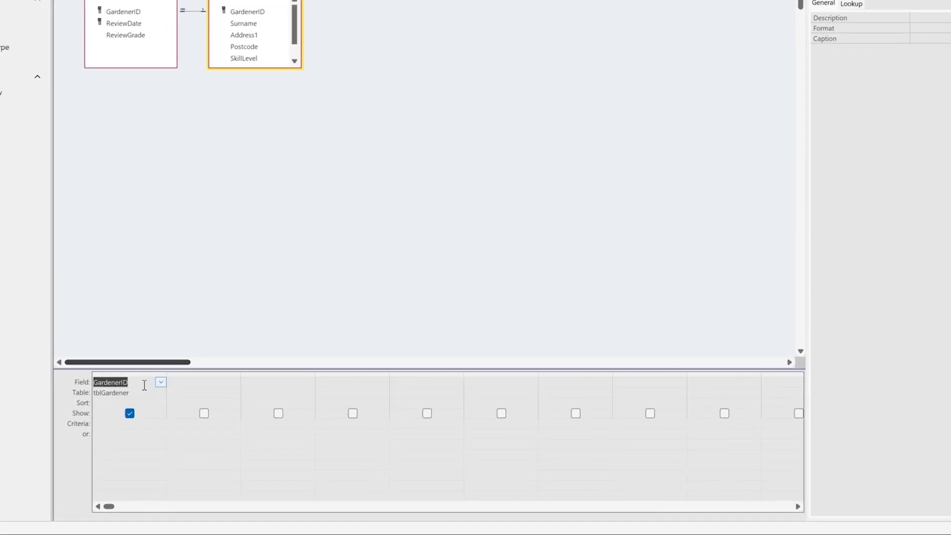
drag(158, 358, 255, 329)
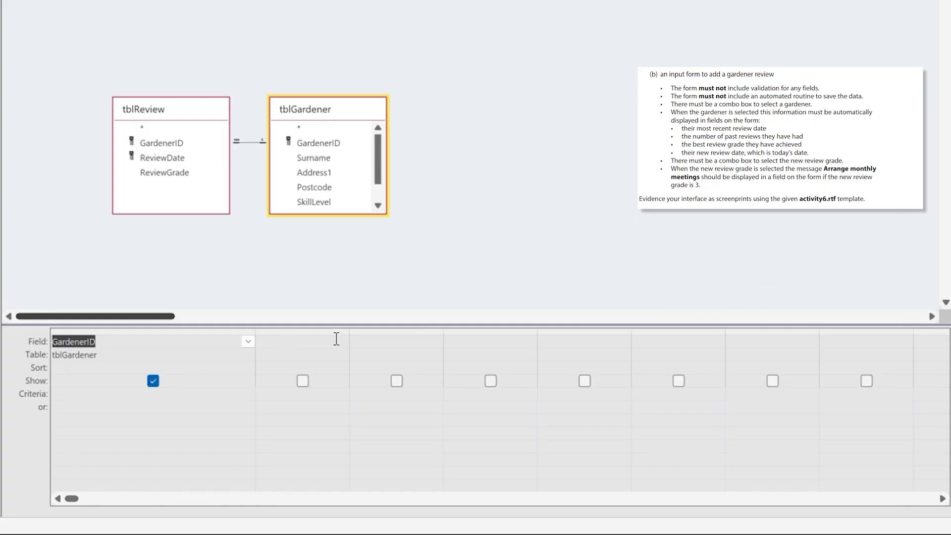
drag(349, 333, 469, 335)
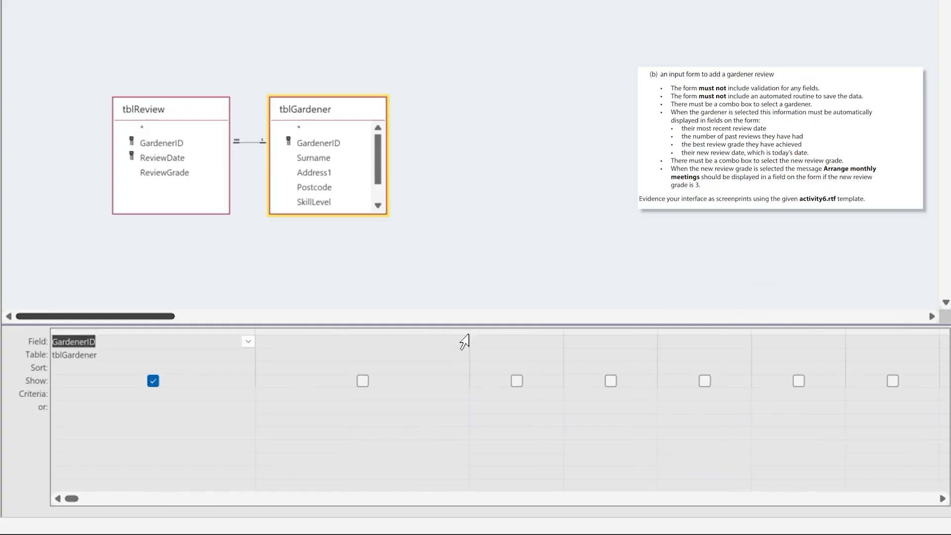
Define the second query column as MostRecentReview: ReviewDate.
click(319, 341)
text(Most)
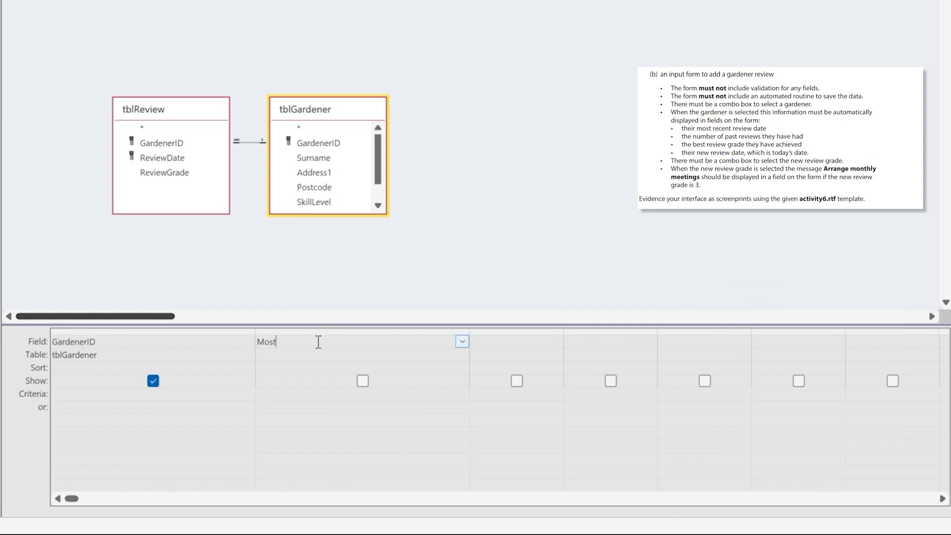
text(RecentReview: ReviseDa)
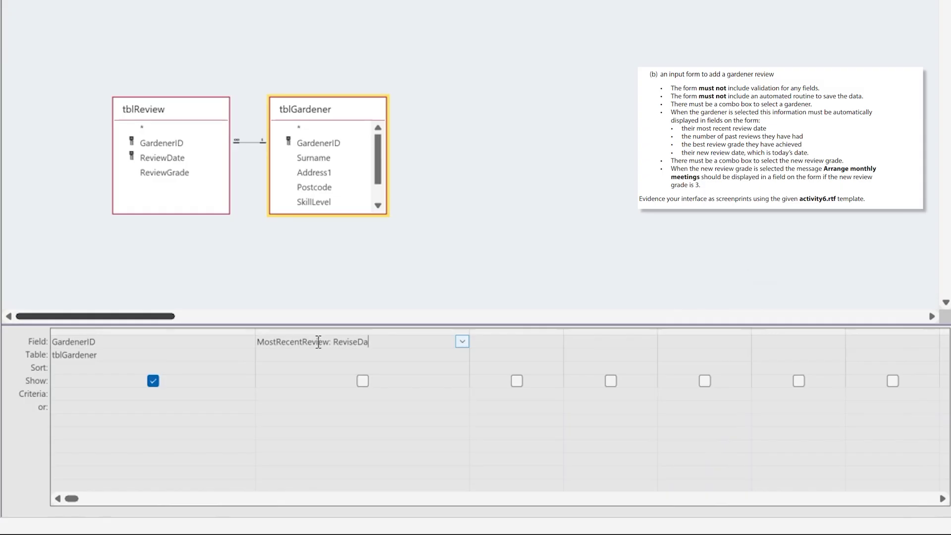
text(t)
key(BackSpace)
key(BackSpace)
key(BackSpace)
key(BackSpace)
key(BackSpace)
text(ew: R)
key(BackSpace)
text(Date)
Widen the third query column and define it as NumberOfReviews: ReviewGrade.
click(493, 342)
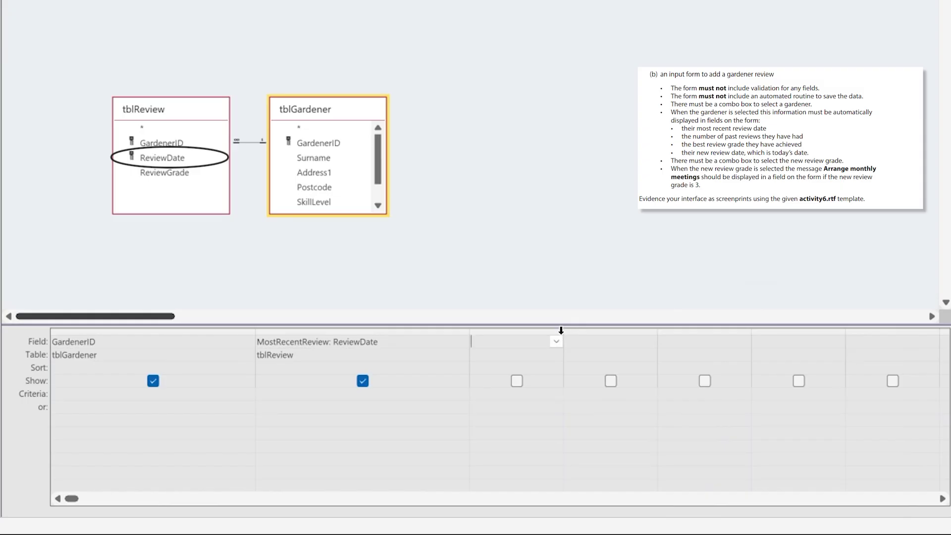
drag(561, 330, 636, 333)
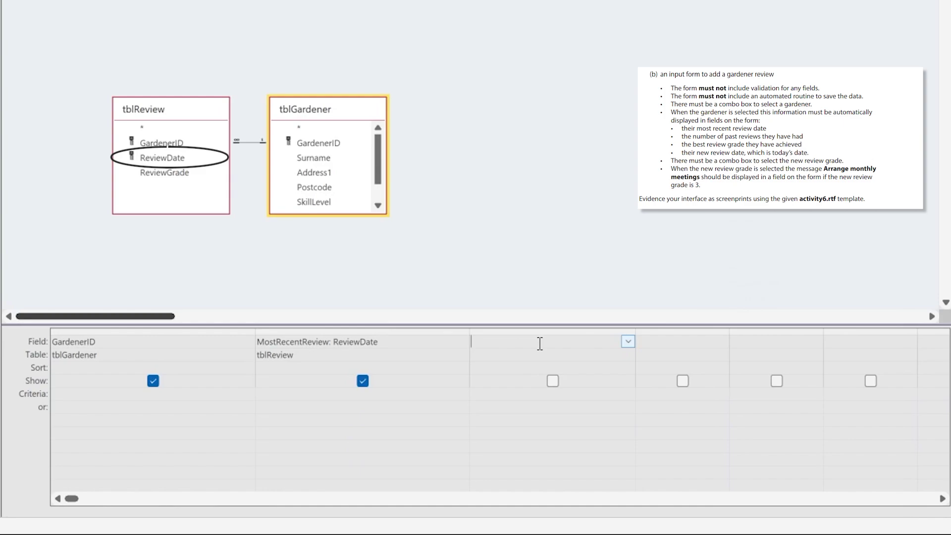
text(NumberOfReviews)
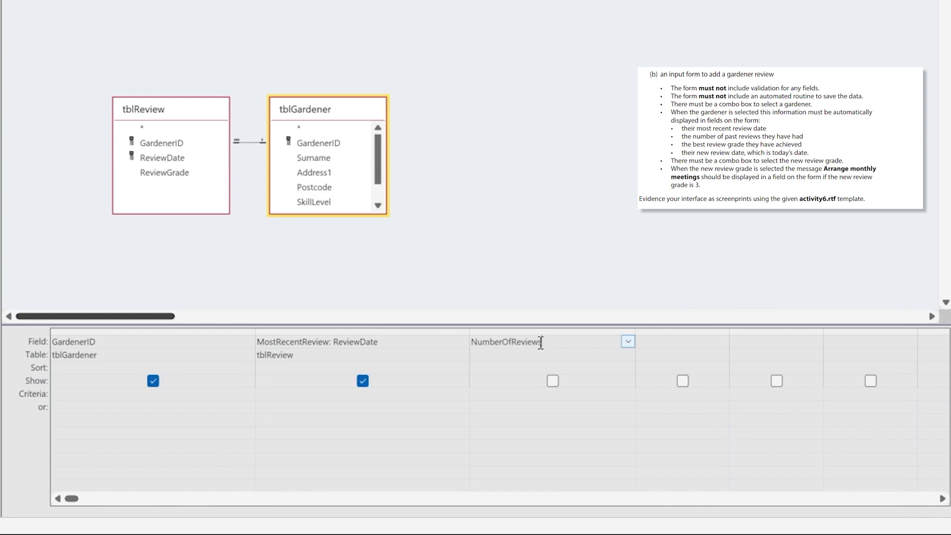
text(: ReviewGrade)
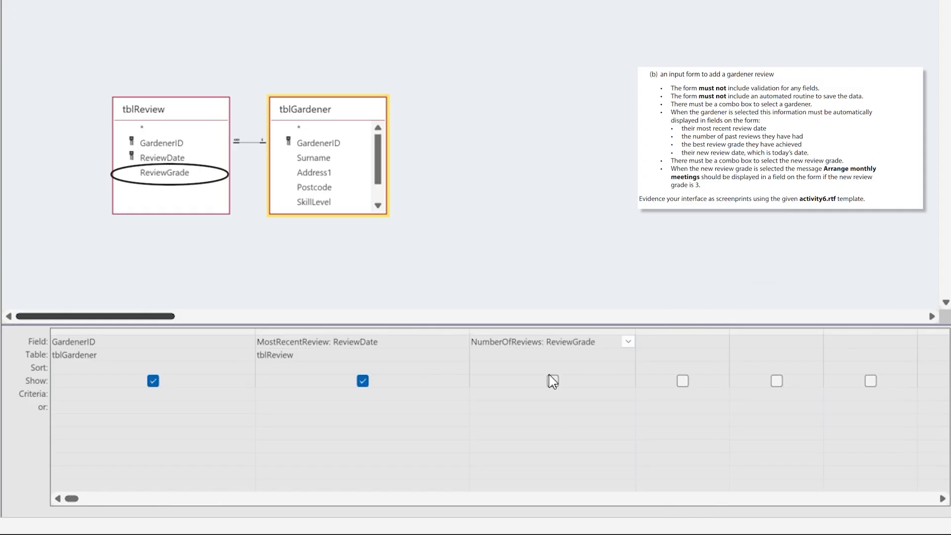
Widen the fourth query column and define it as BestGrade: ReviewGrade.
click(680, 342)
drag(729, 329, 806, 334)
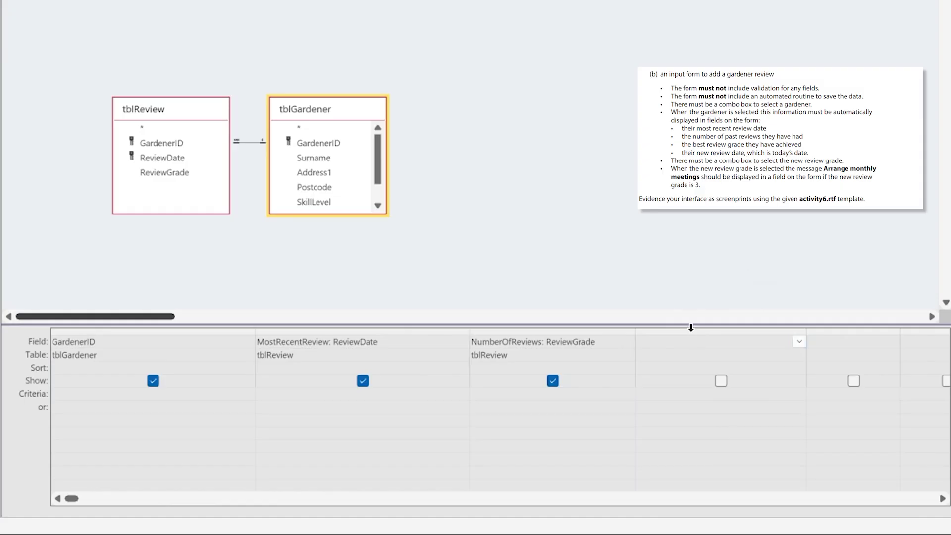
text(BestGrade:ReviewGrade)
click(686, 356)
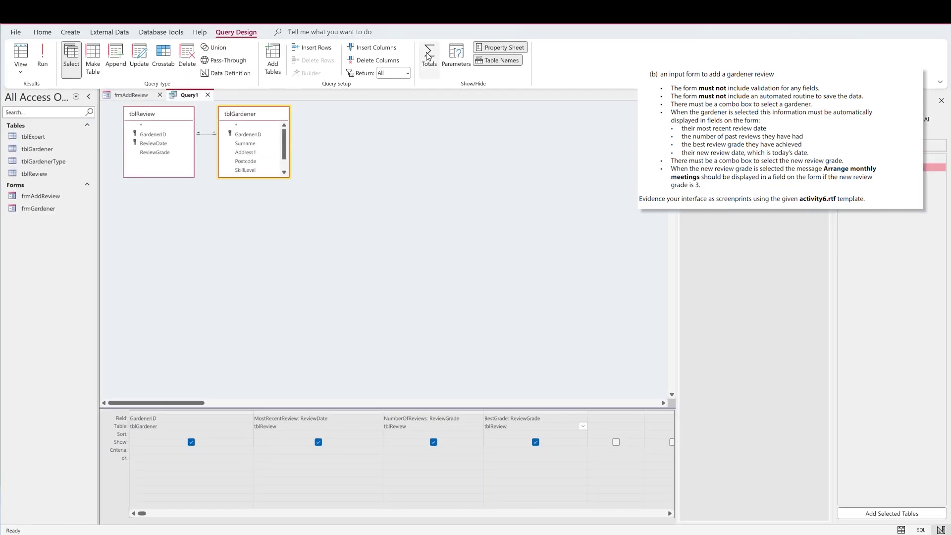
Add the Total row to the query grid and set the MostRecentReview column's total to Max.
click(427, 56)
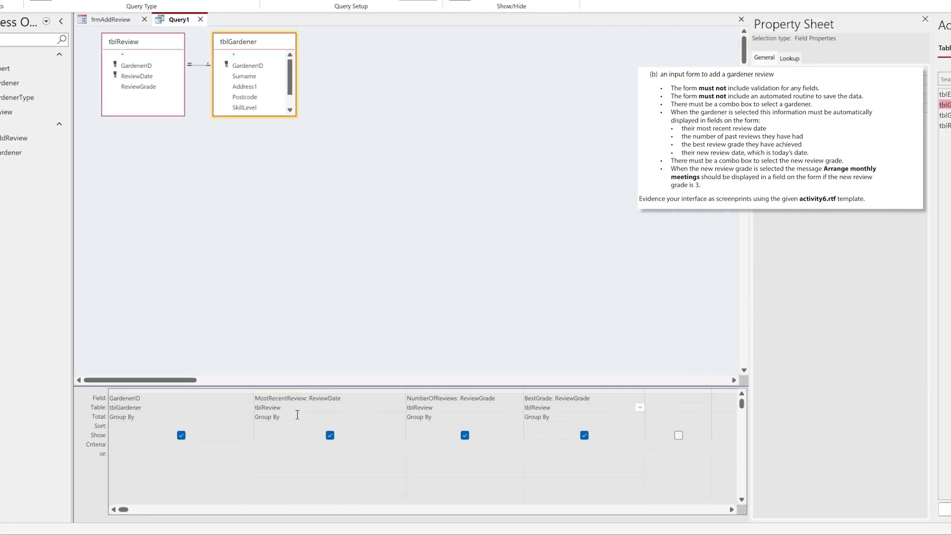
click(308, 375)
click(308, 370)
click(462, 368)
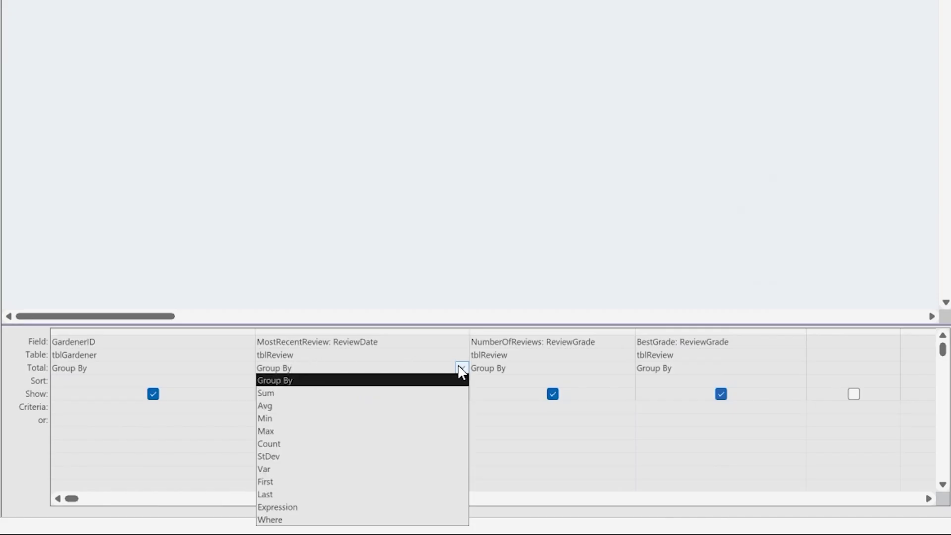
click(286, 431)
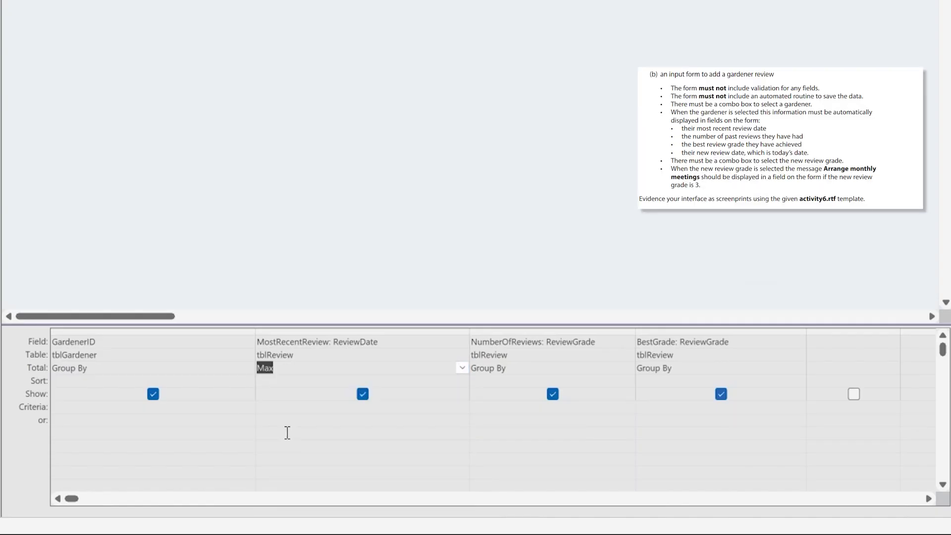
Set the NumberOfReviews column's total to Count and the BestGrade column's total to Min.
click(594, 367)
click(631, 368)
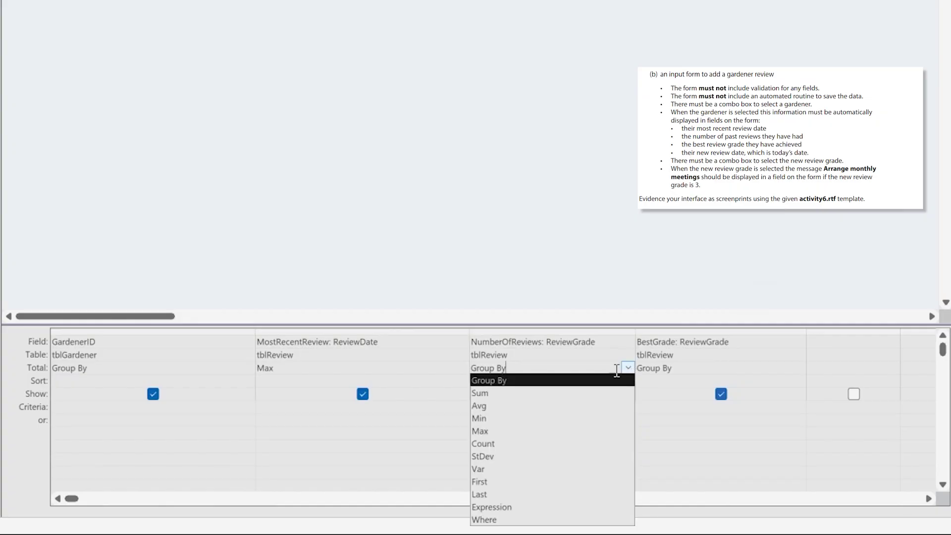
click(485, 444)
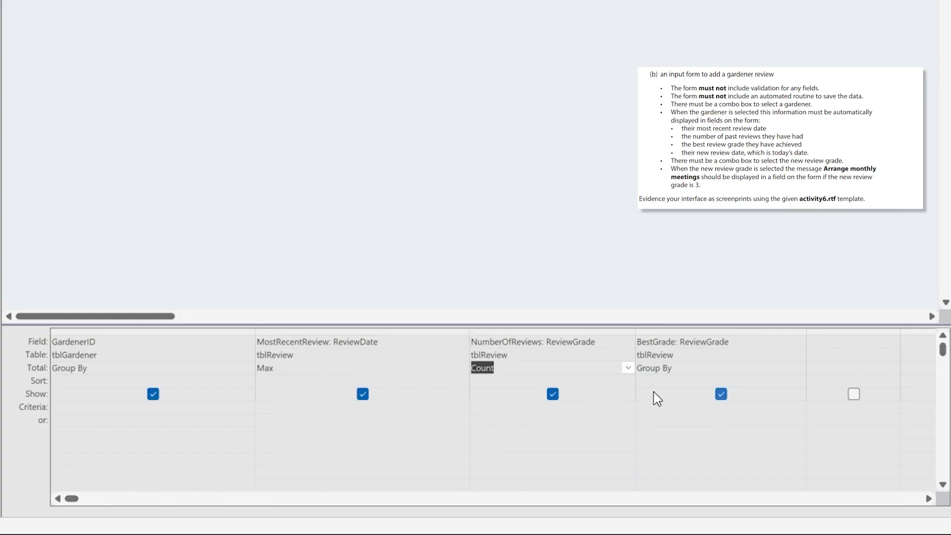
click(703, 365)
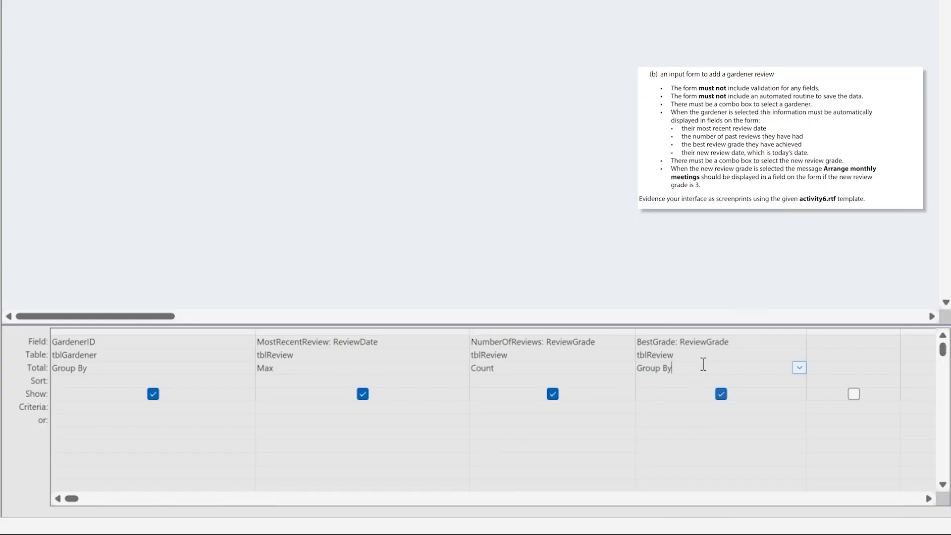
click(800, 368)
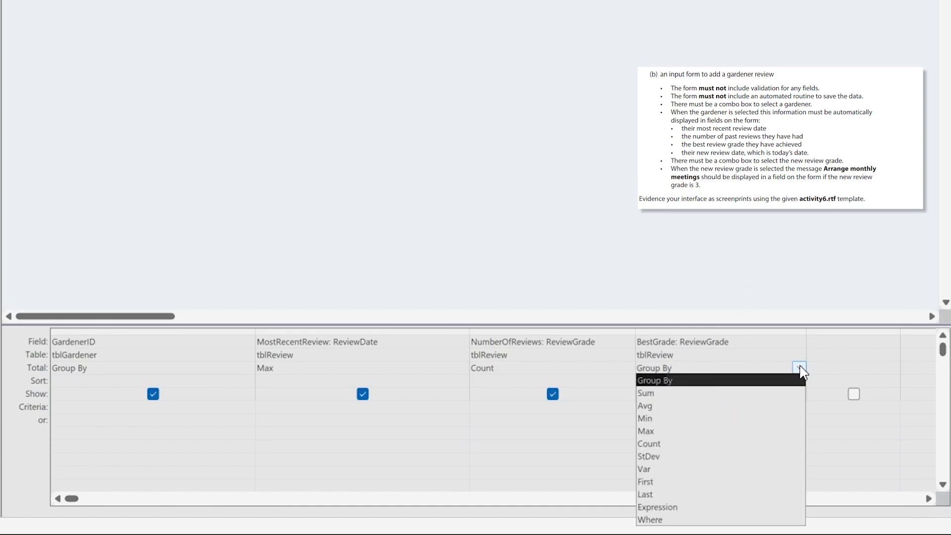
click(644, 421)
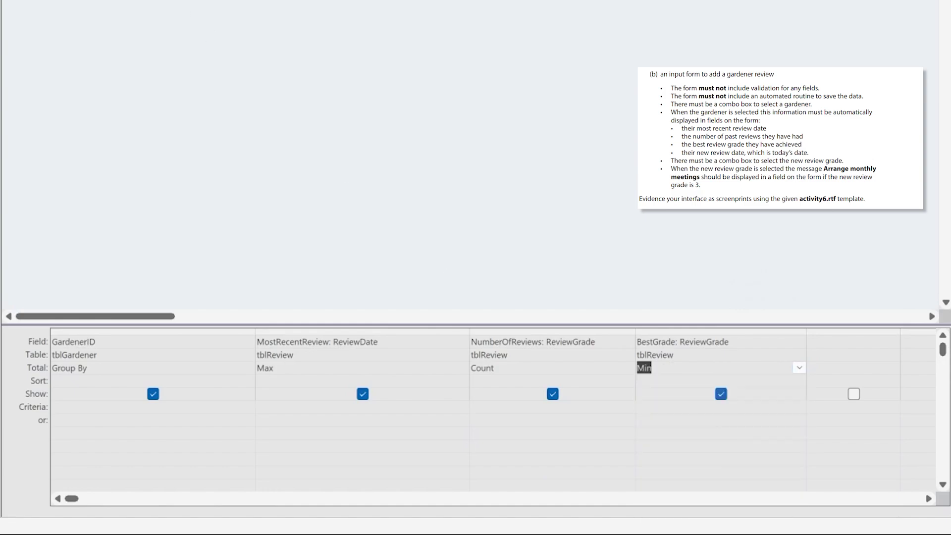
Run the query with totals on and off to compare grouped and ungrouped records, ending in Design View with totals on.
click(43, 54)
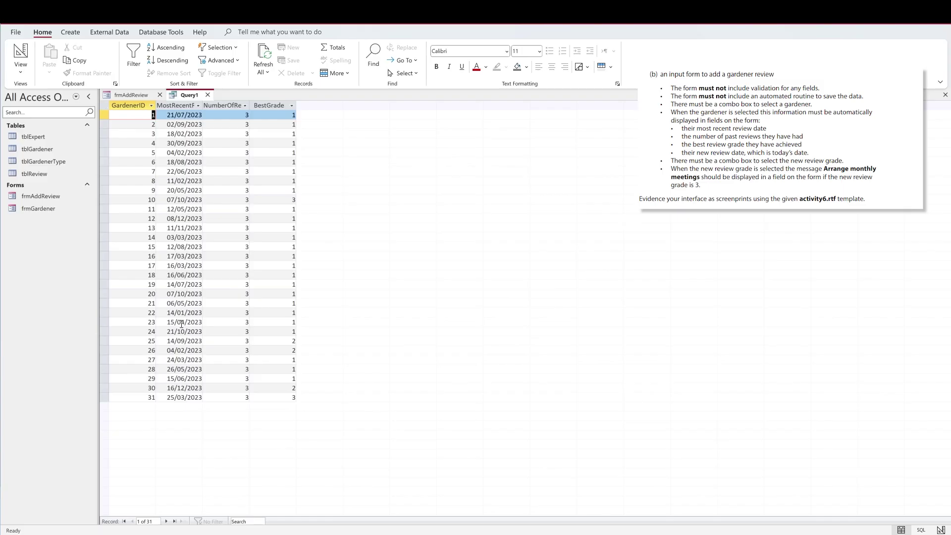
click(20, 53)
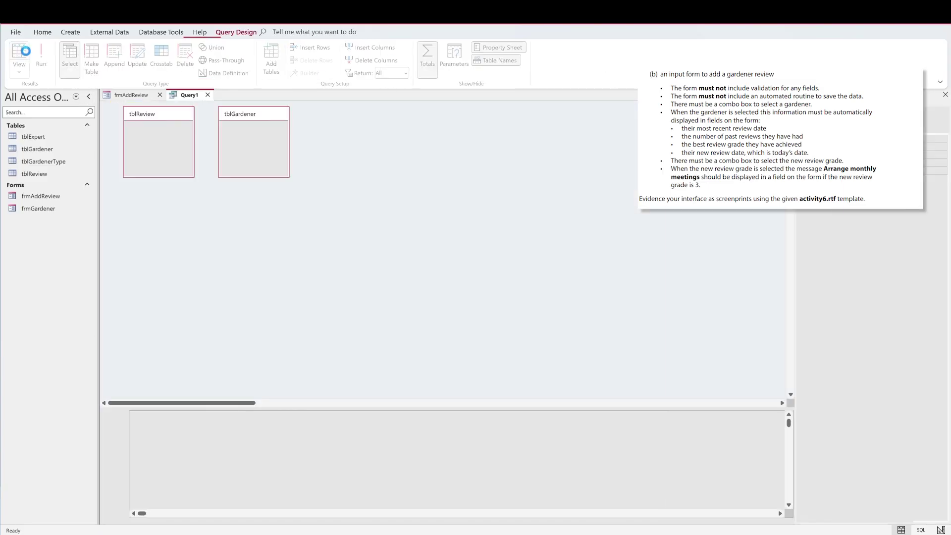
click(431, 59)
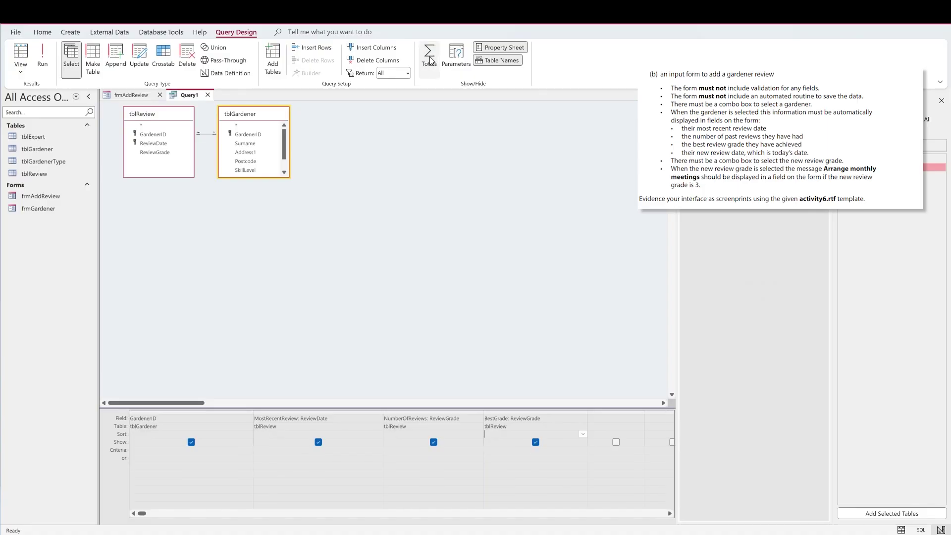
click(43, 55)
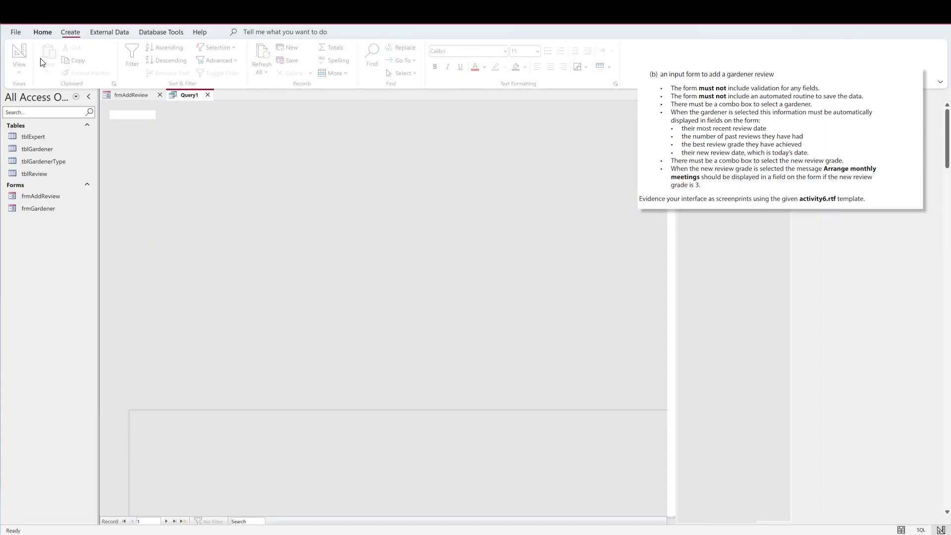
scroll(207, 189, down, 20)
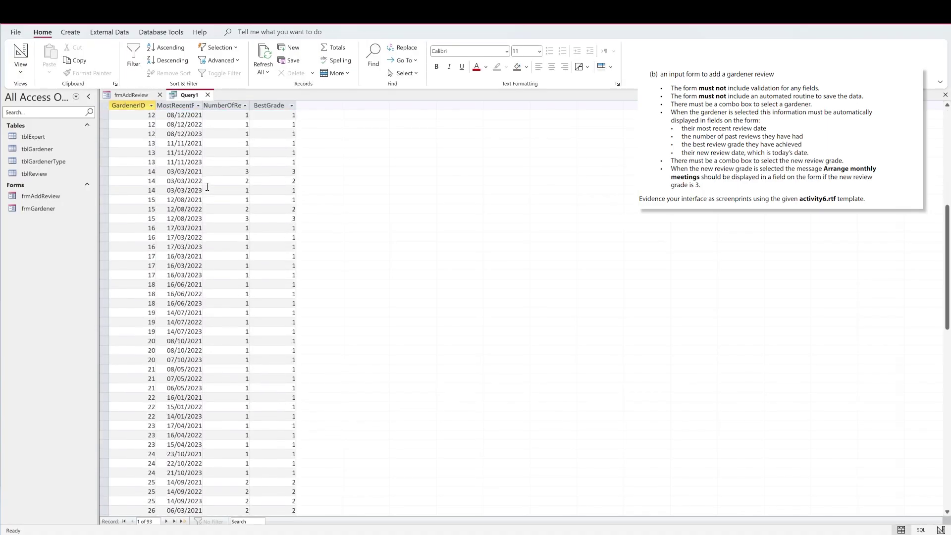
scroll(207, 187, down, 1)
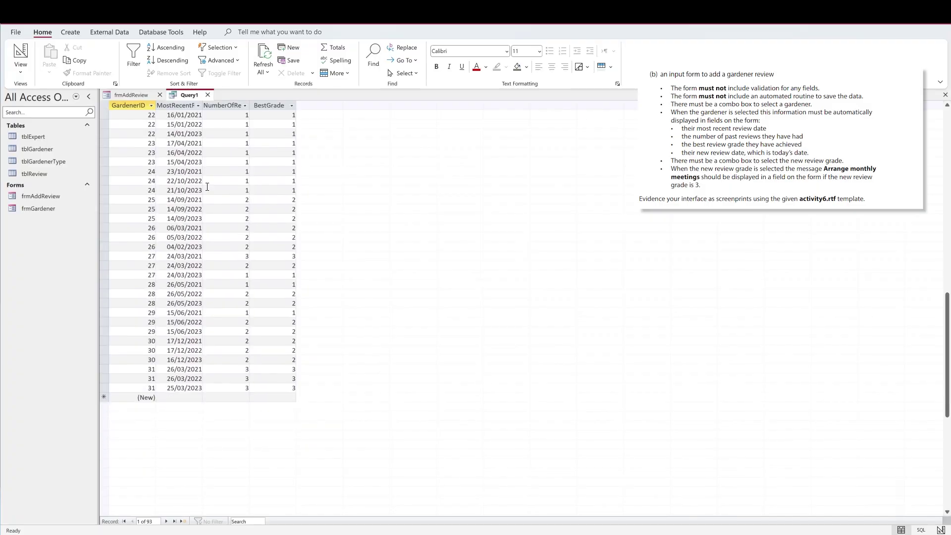
scroll(207, 187, up, 18)
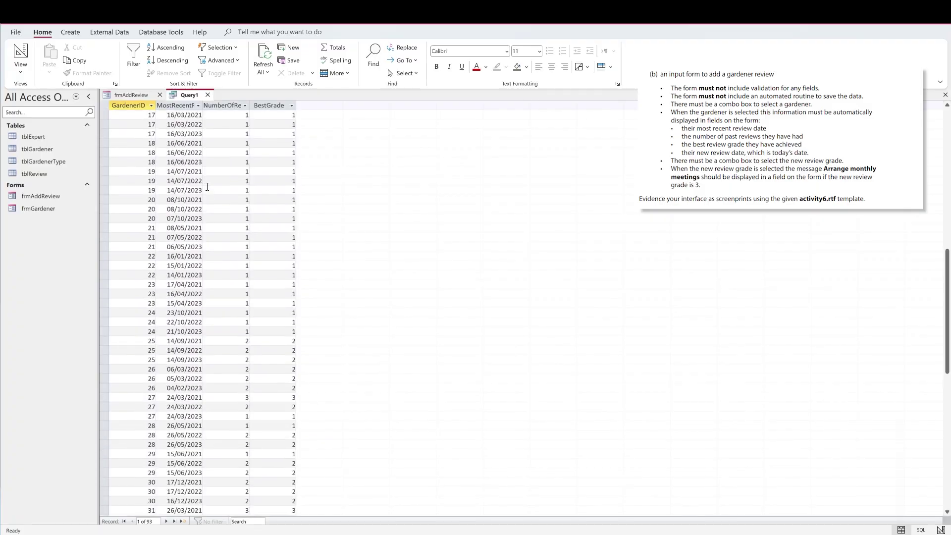
scroll(207, 187, up, 3)
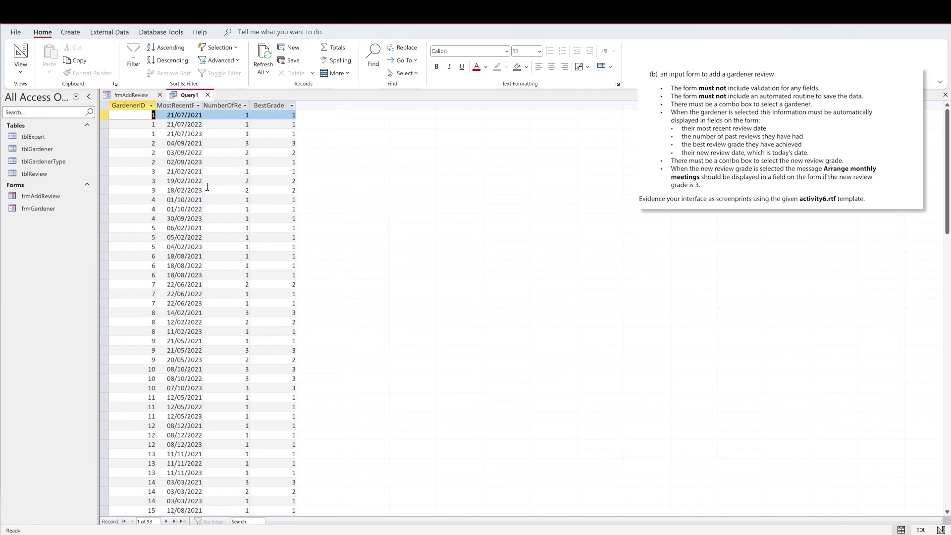
click(18, 54)
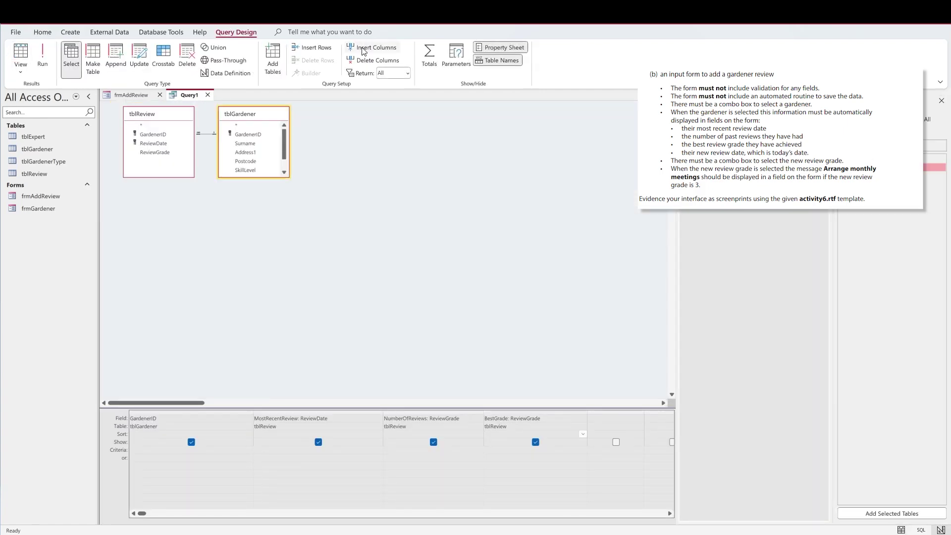
click(47, 59)
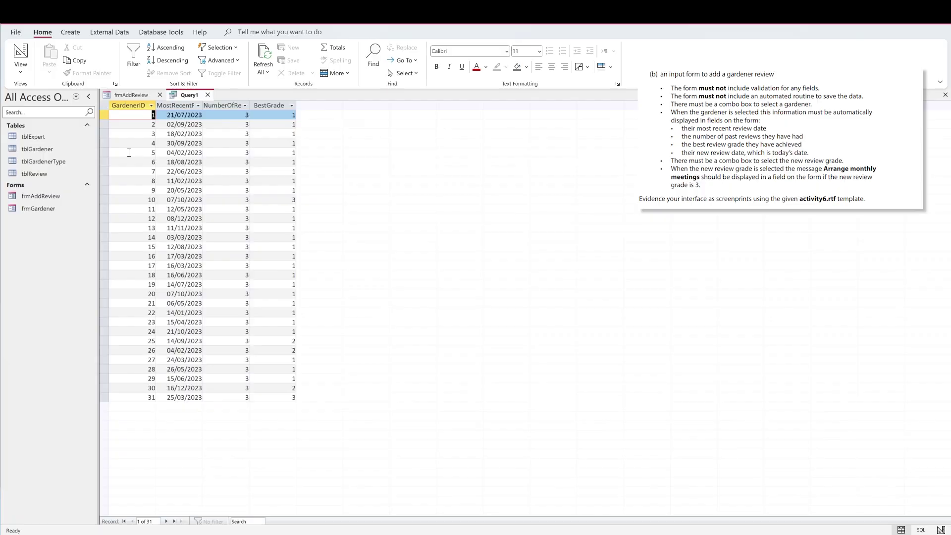
click(22, 54)
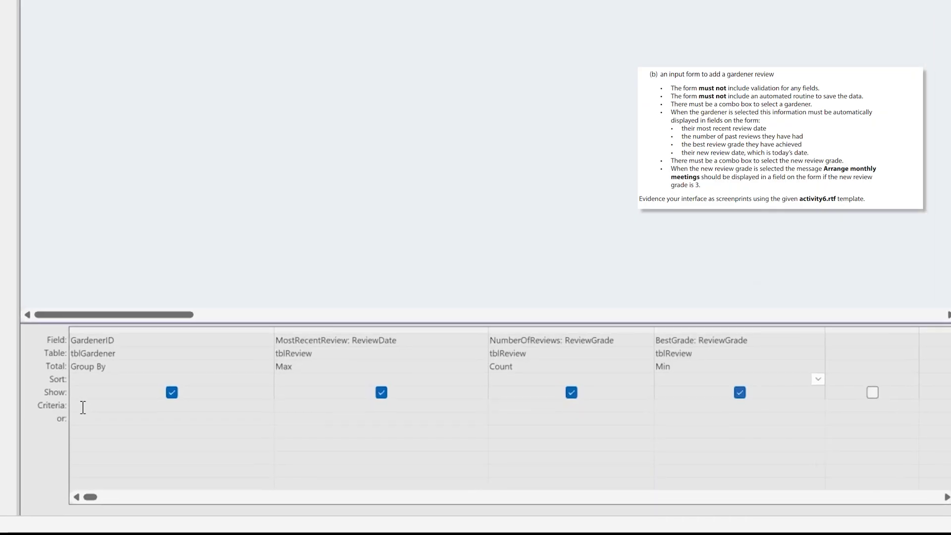
Set the GardenerID criterion to [forms]![frmAddReview]![cboGardener], run the query to test it, and return to Design View.
click(85, 405)
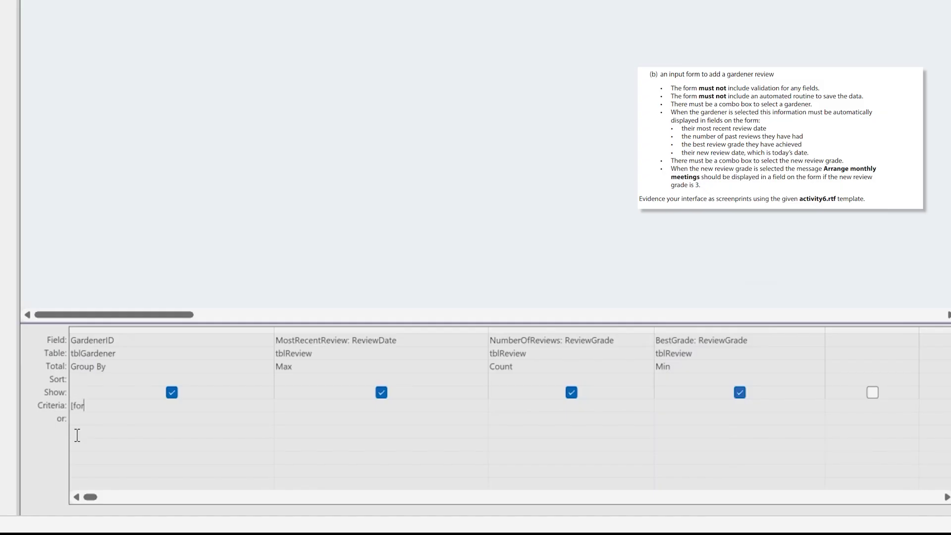
text(ms)
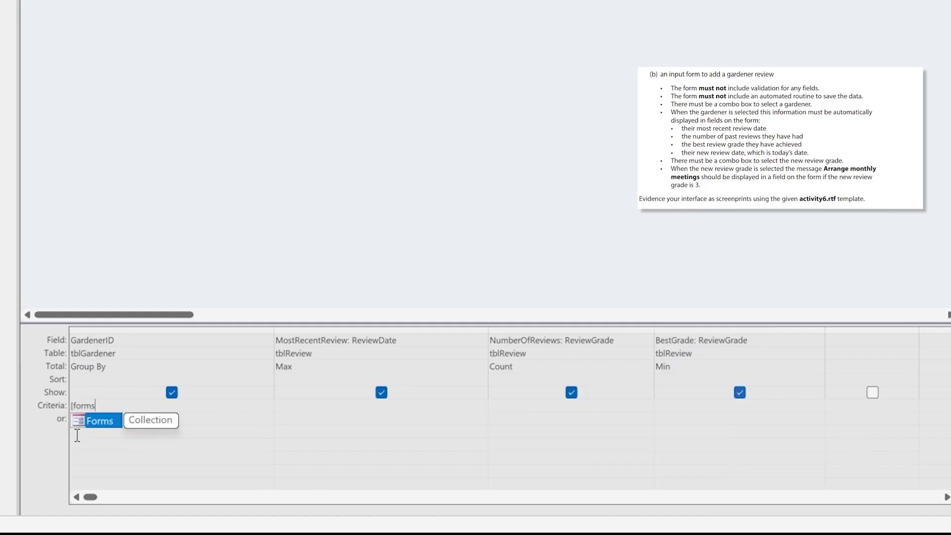
text(])
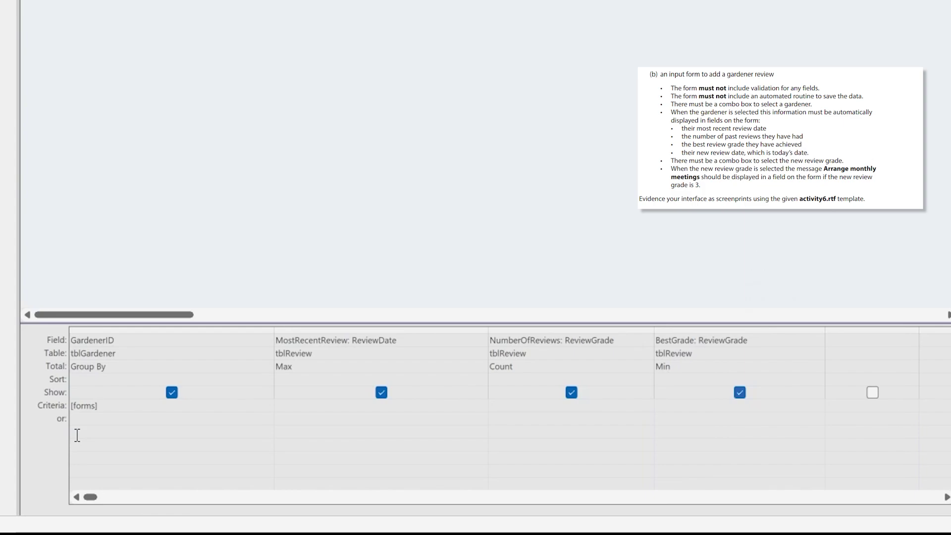
text(!)
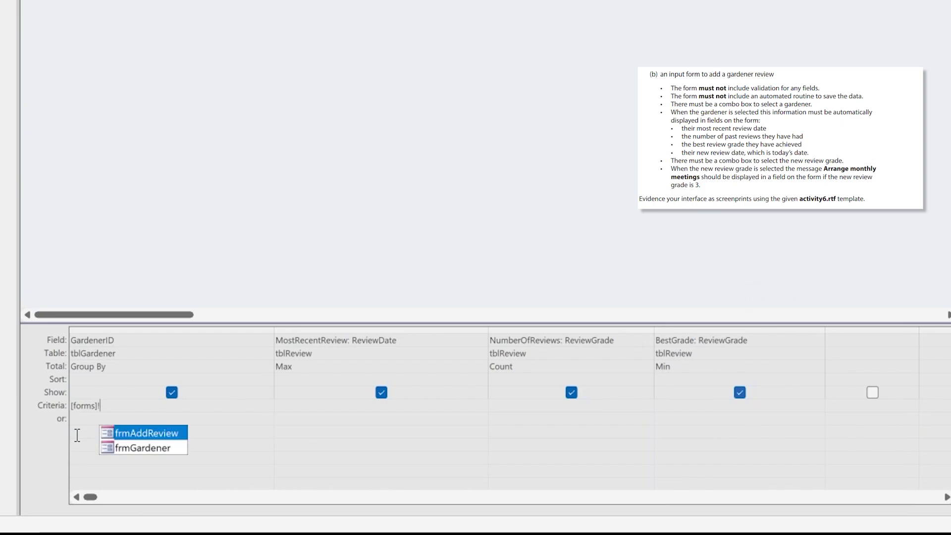
double_click(142, 430)
text(!)
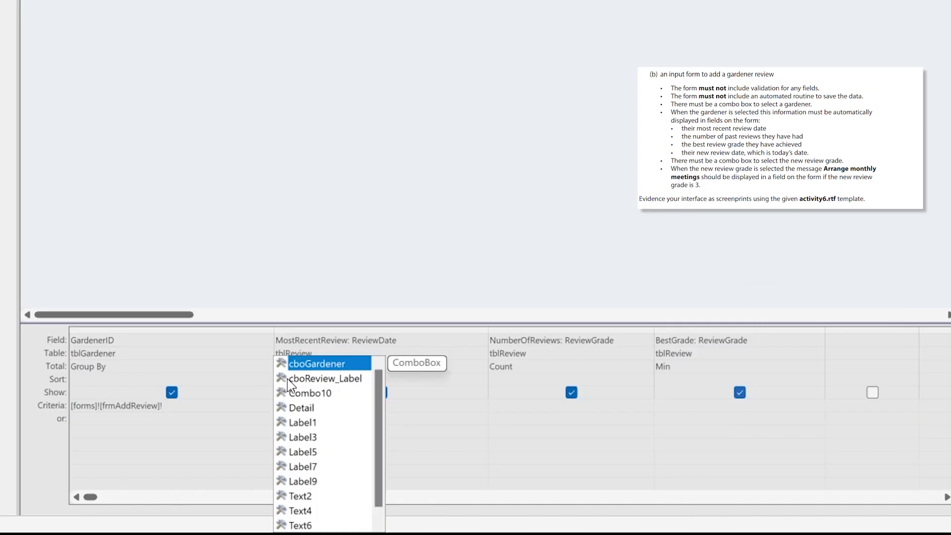
double_click(321, 367)
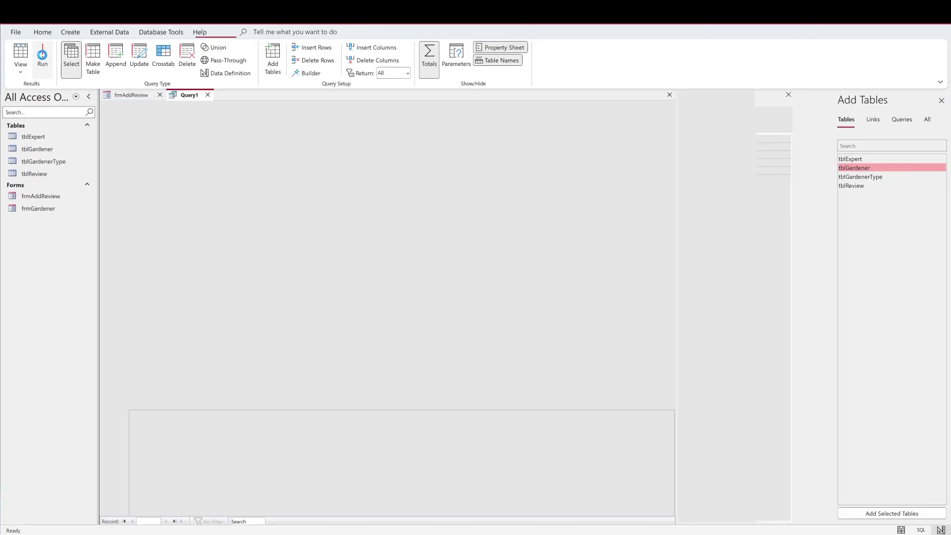
click(43, 59)
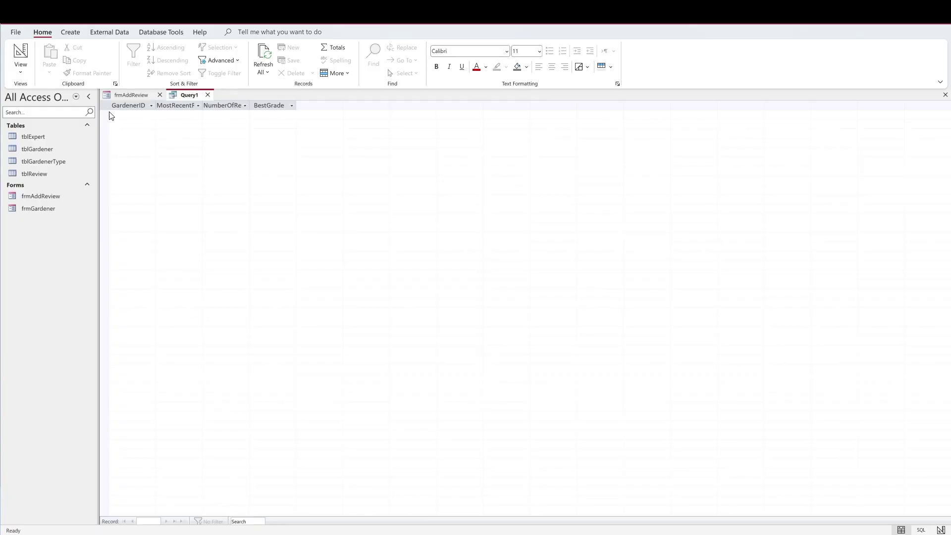
click(20, 54)
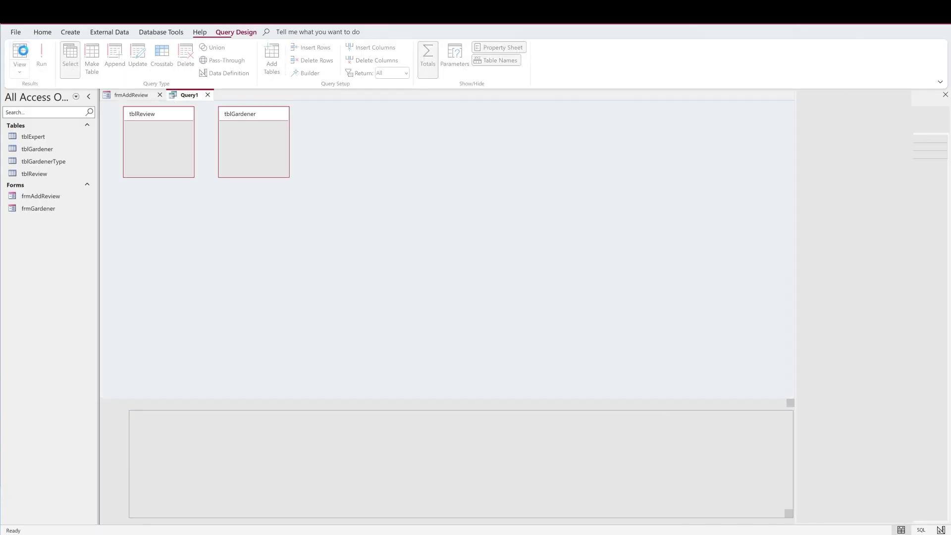
Save the query as qryForm and close it.
right_click(196, 95)
key(Escape)
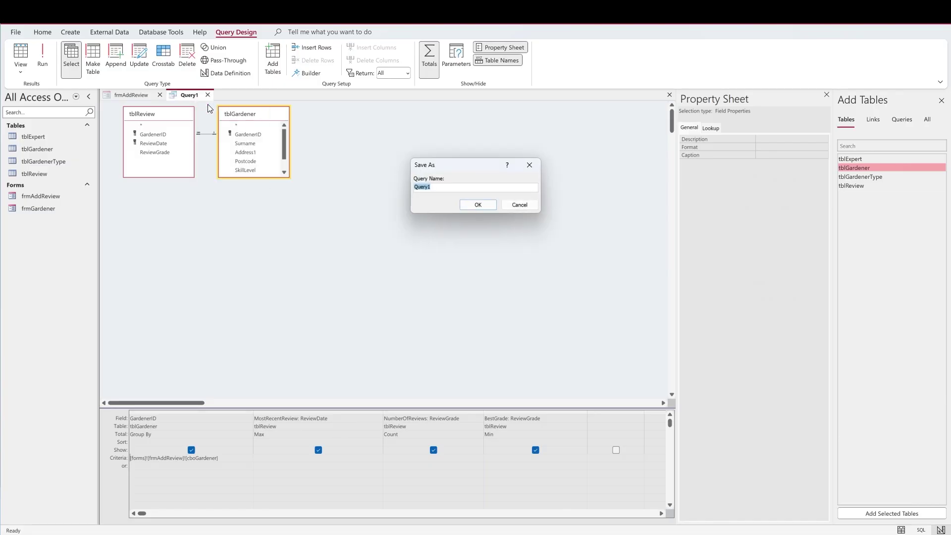
text(qryForm)
key(Return)
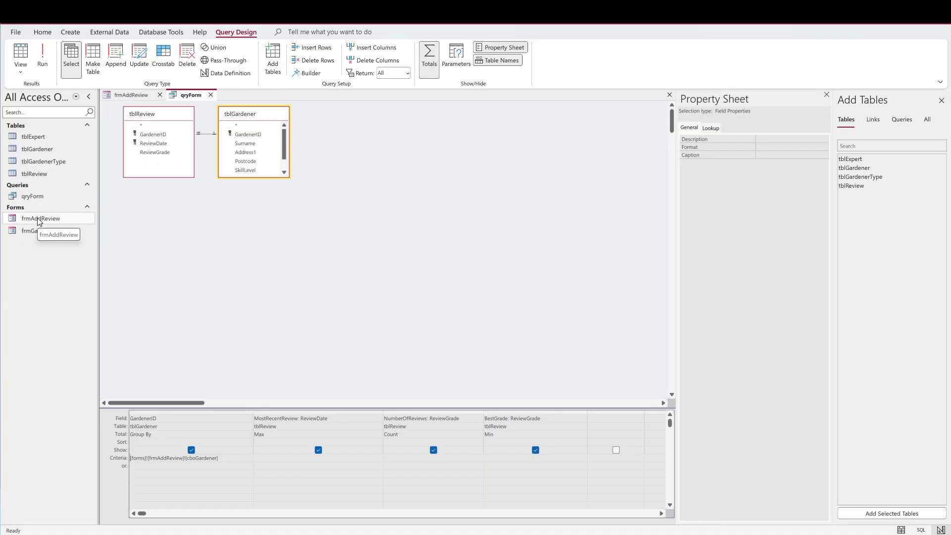
click(211, 96)
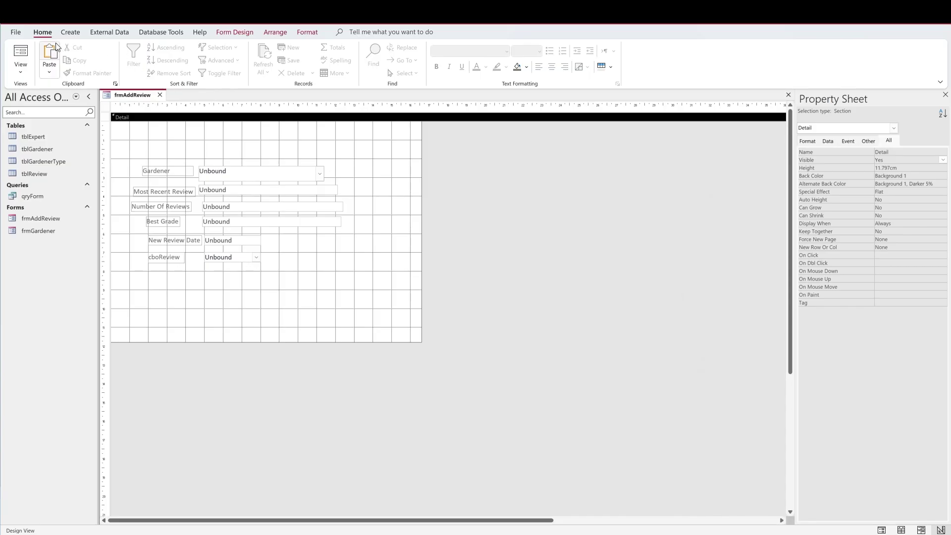
Show frmAddReview in Form View and check the Gardener combo box's list.
click(20, 54)
click(319, 153)
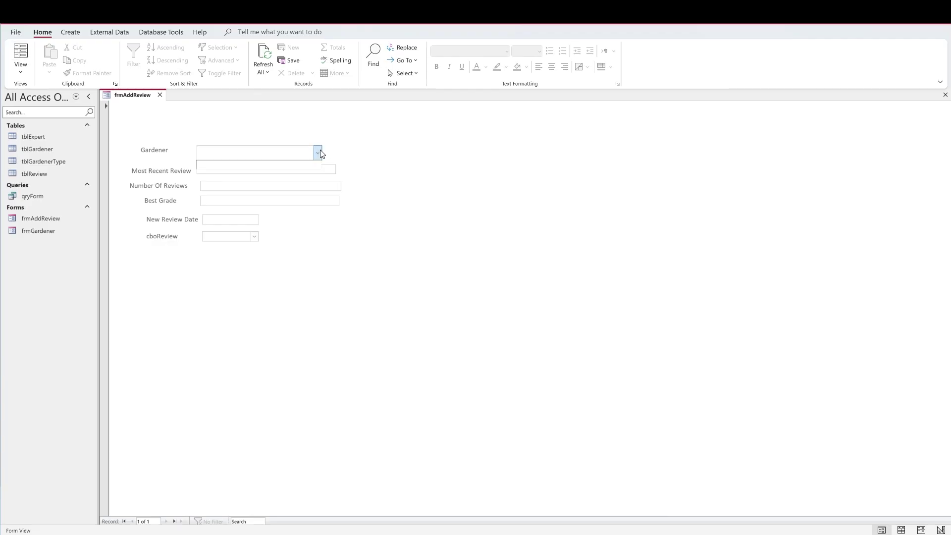
click(319, 154)
click(318, 154)
click(319, 154)
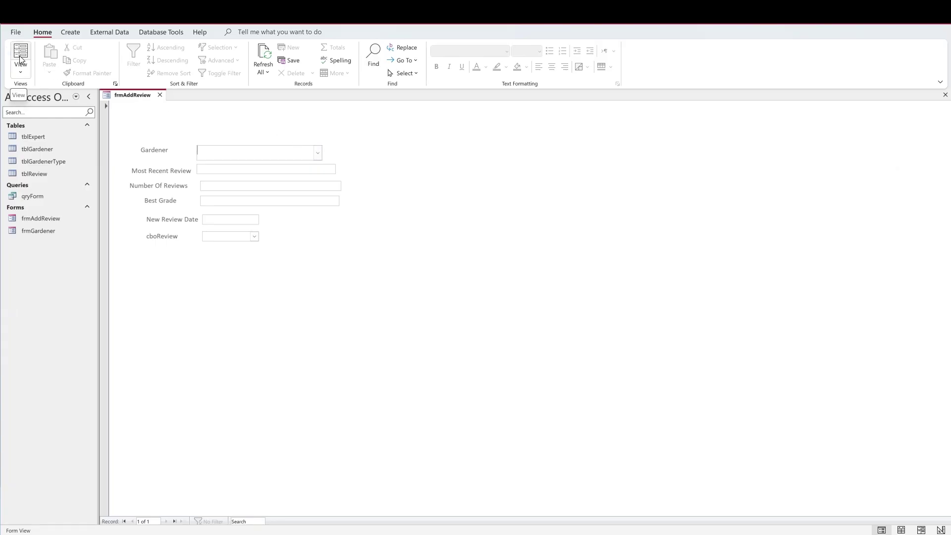
Open the query builder for the Row Source of the cboGardener combo box in frmAddReview's Design View.
click(21, 73)
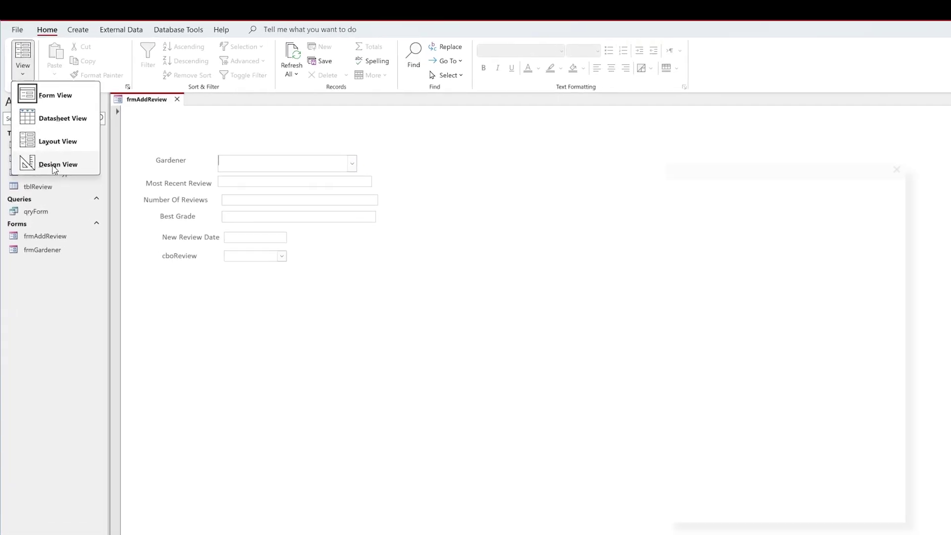
click(54, 166)
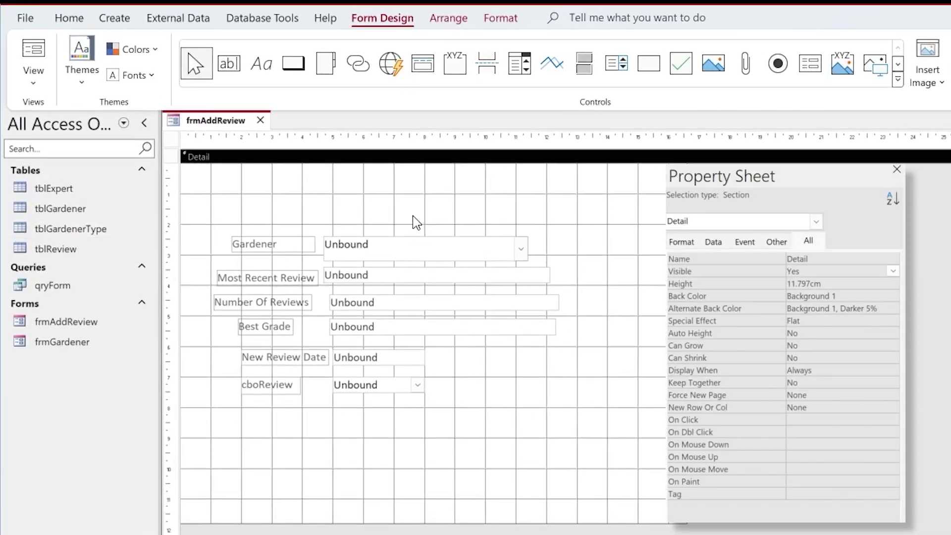
click(430, 255)
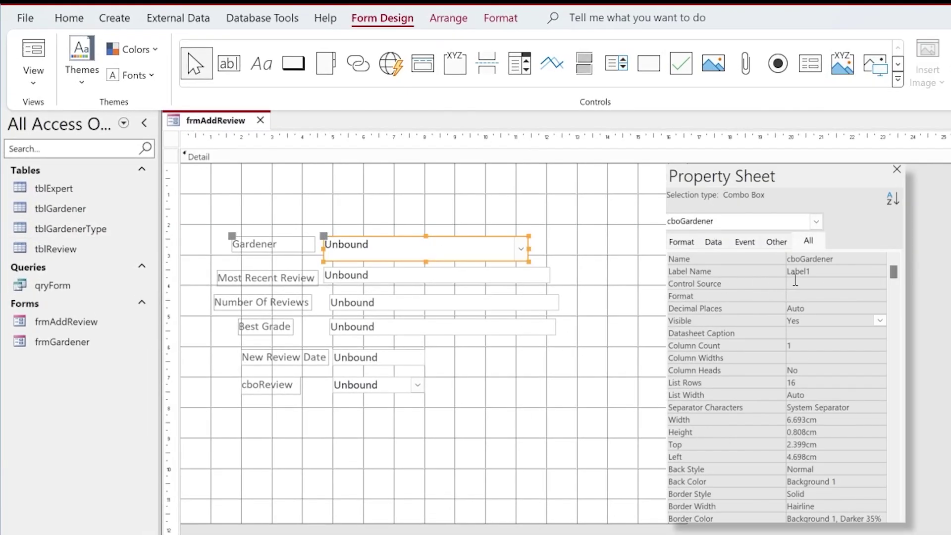
click(713, 242)
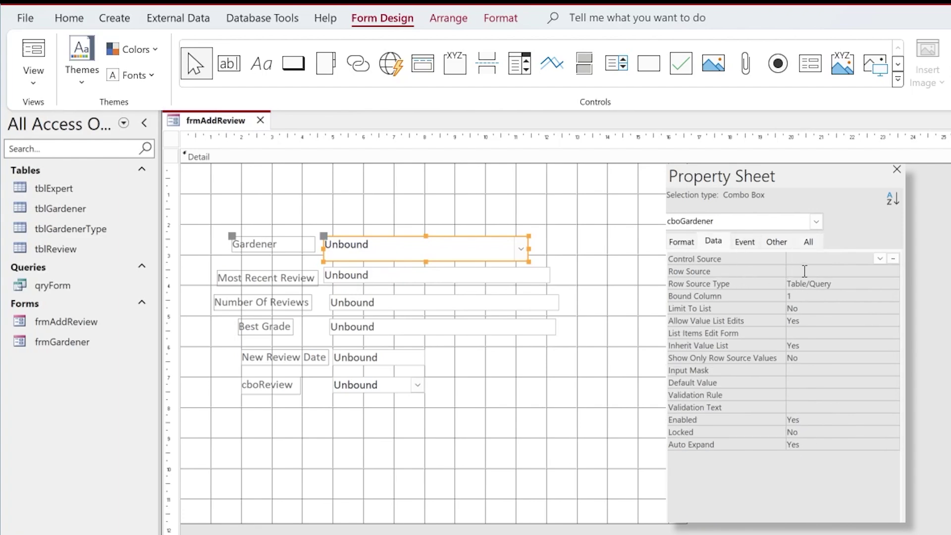
click(804, 270)
click(894, 271)
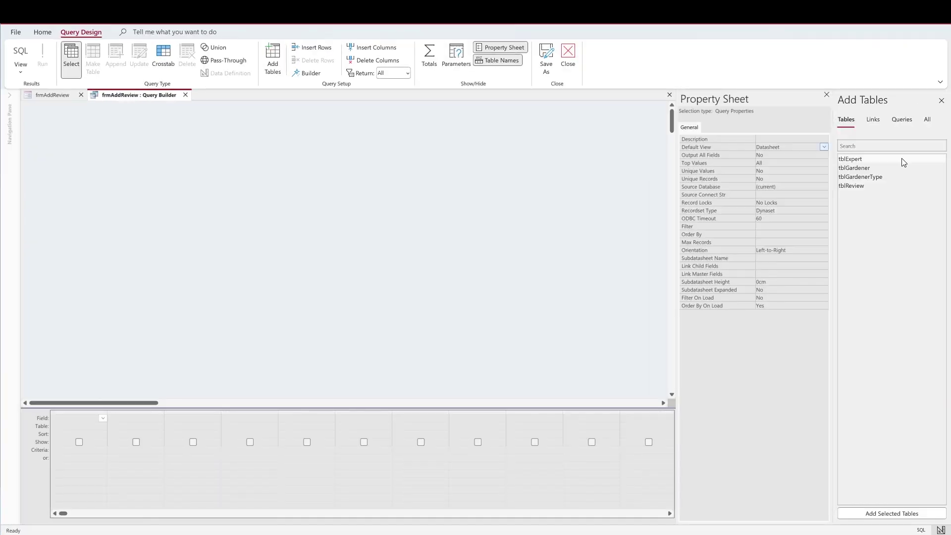
Build the row source from tblGardener with the fields GardenerID and Surname, and save it to the property.
click(876, 168)
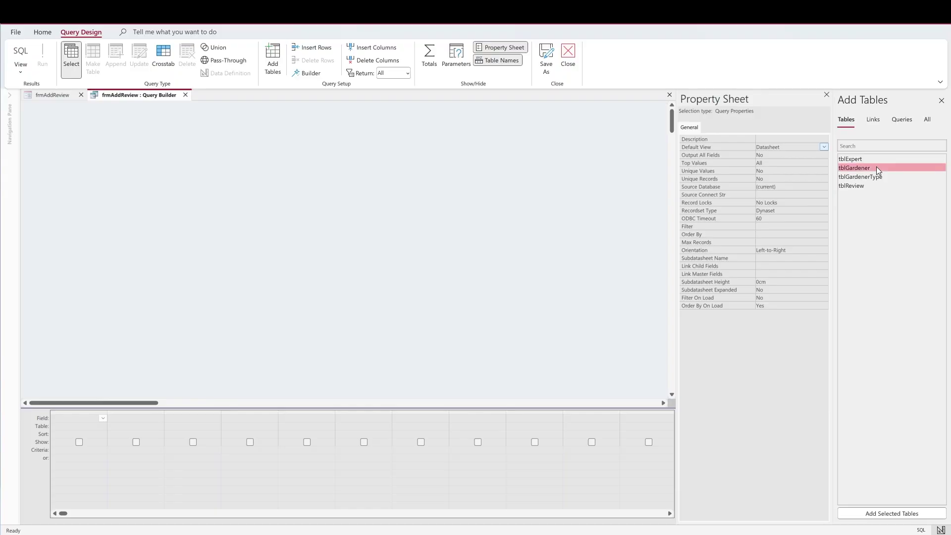
double_click(876, 168)
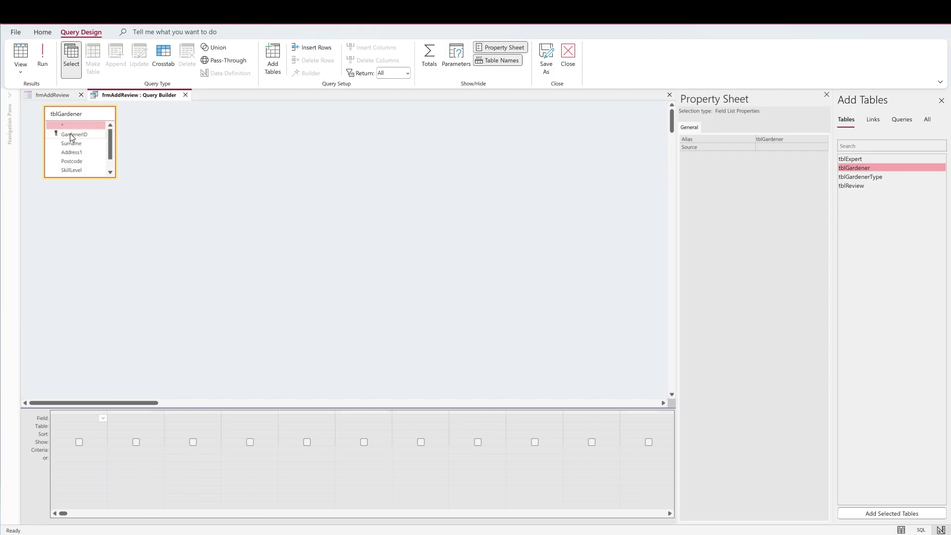
double_click(70, 132)
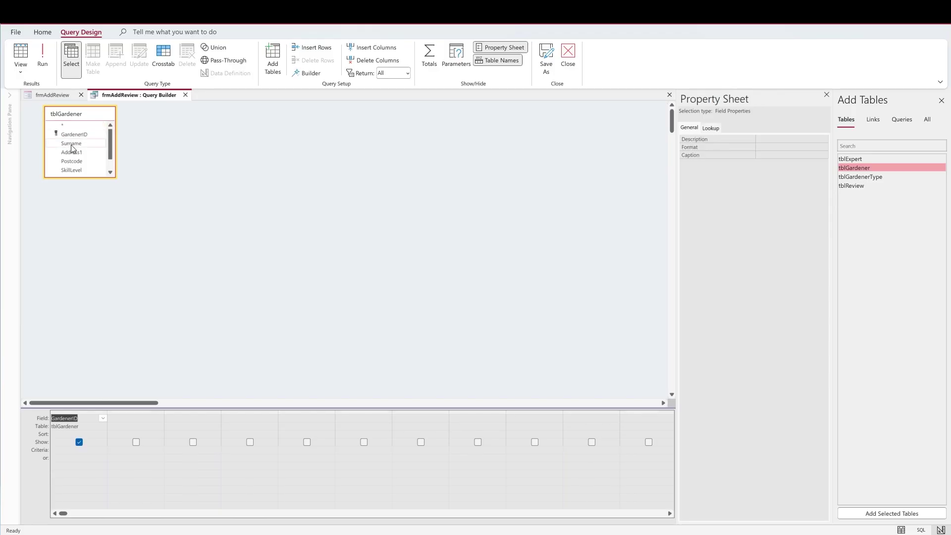
double_click(71, 144)
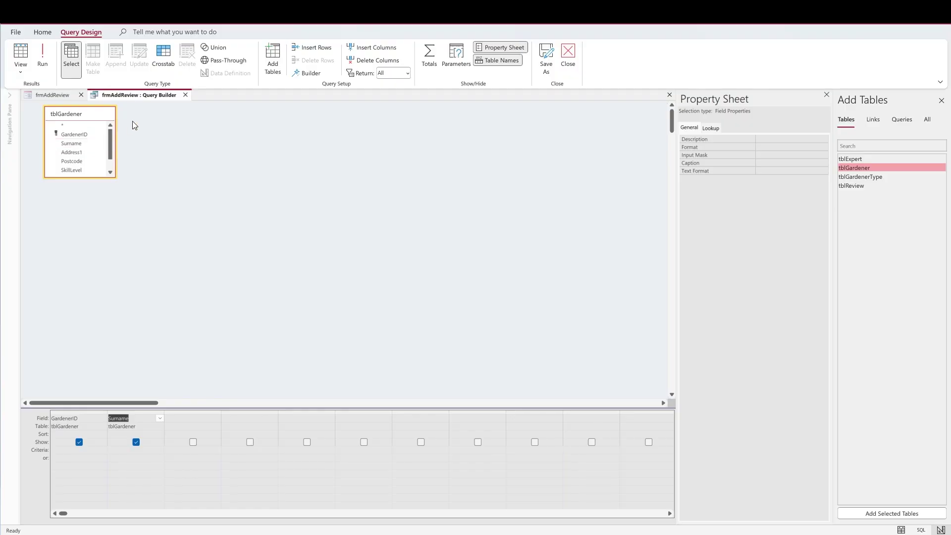
click(186, 95)
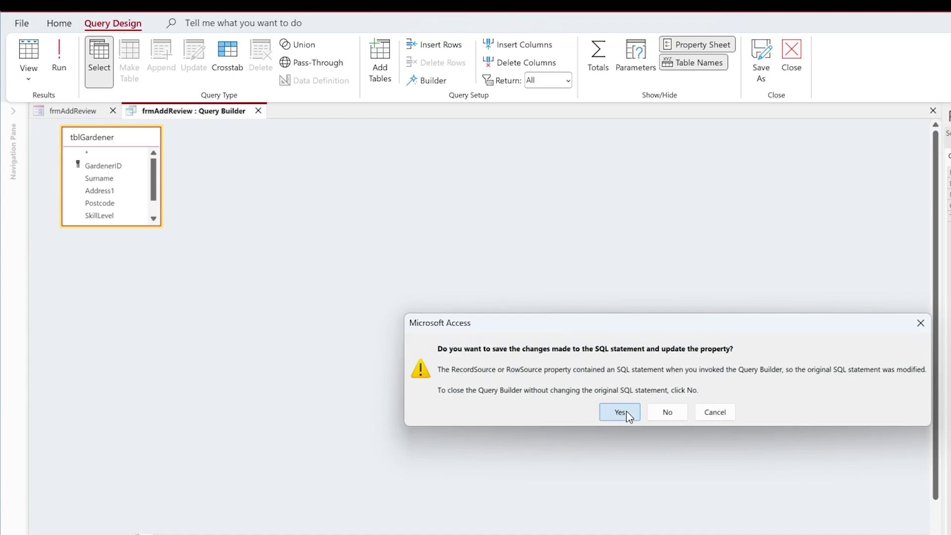
click(561, 378)
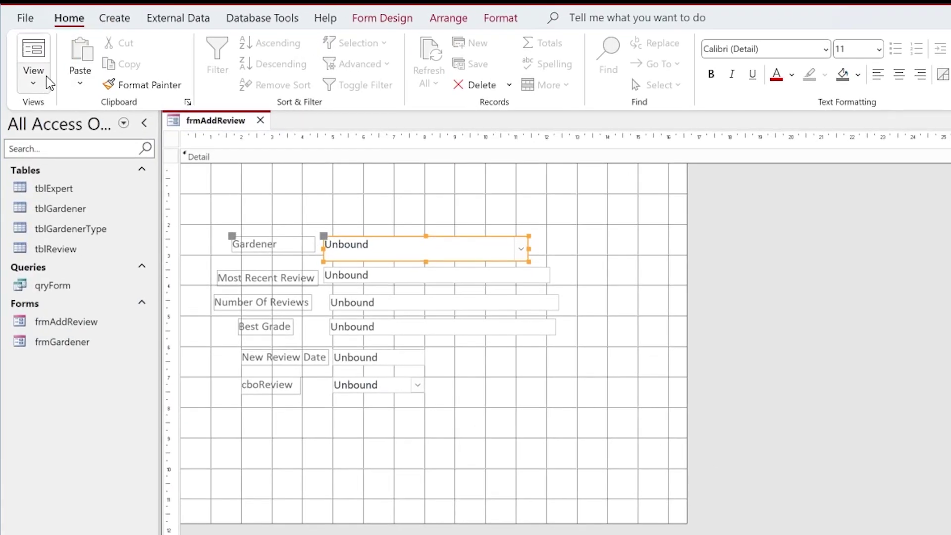
Show the form in Form View and check the entries in the Gardener combo box's list.
click(36, 85)
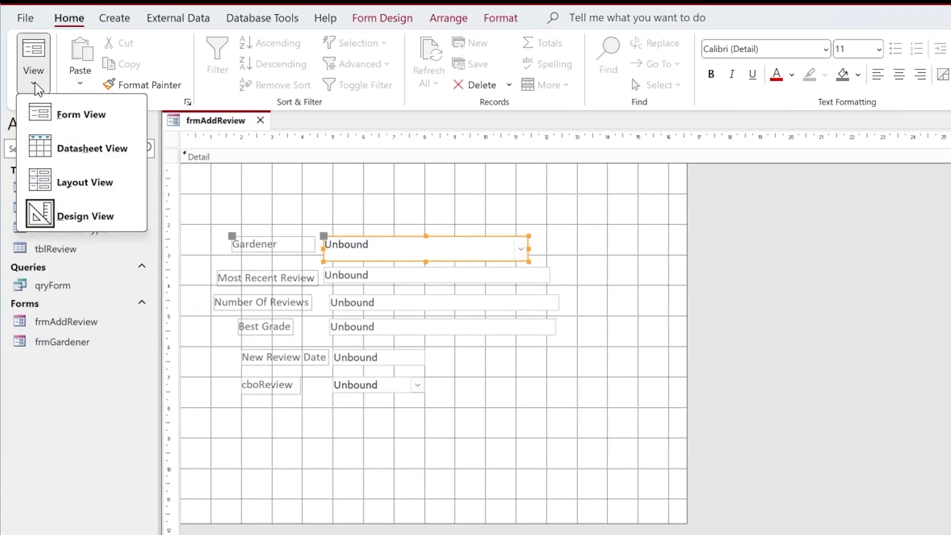
click(49, 126)
click(523, 216)
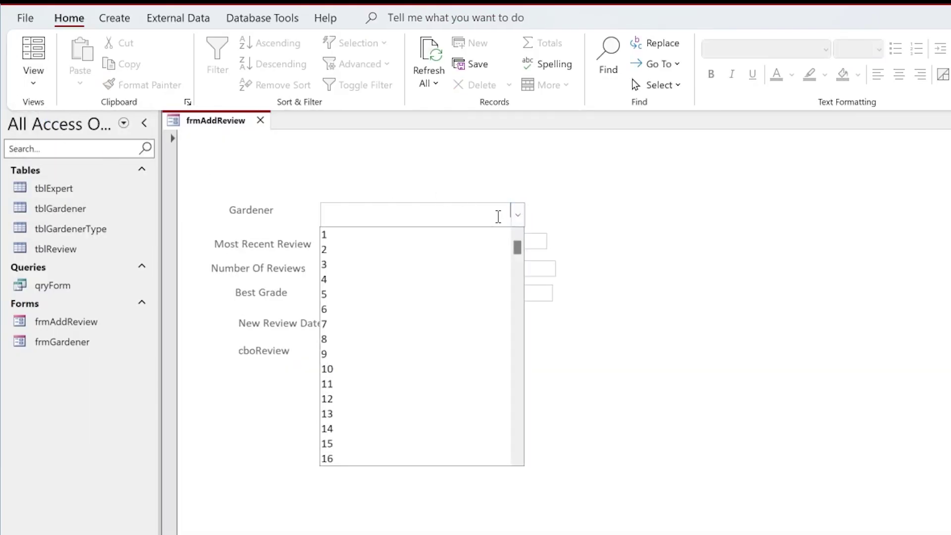
scroll(399, 307, down, 2)
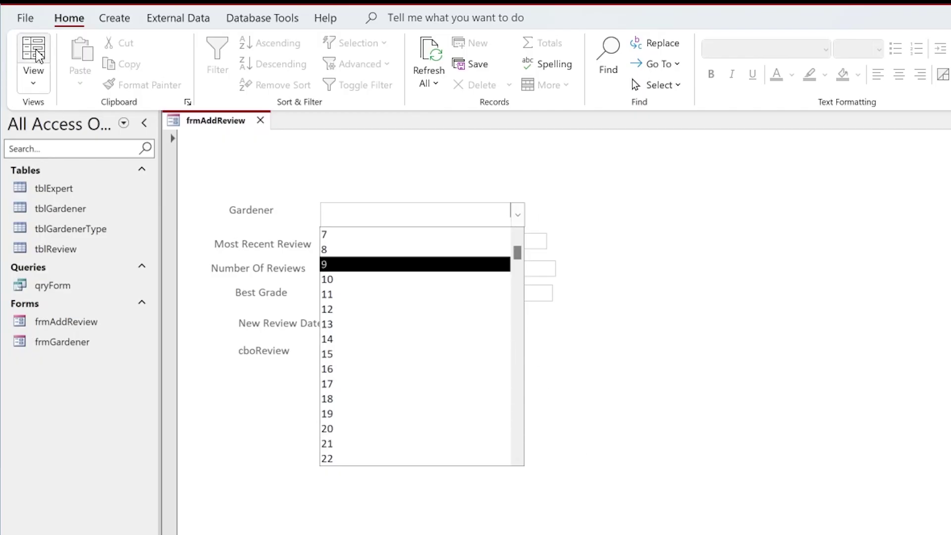
Reorder cboGardener's row source query in Design View so Surname comes before GardenerID, and save the change.
click(34, 84)
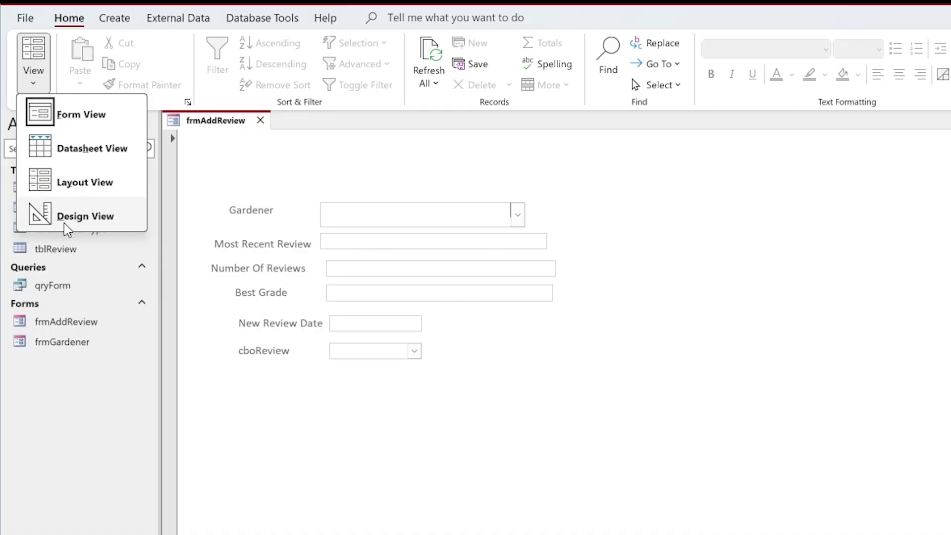
click(86, 216)
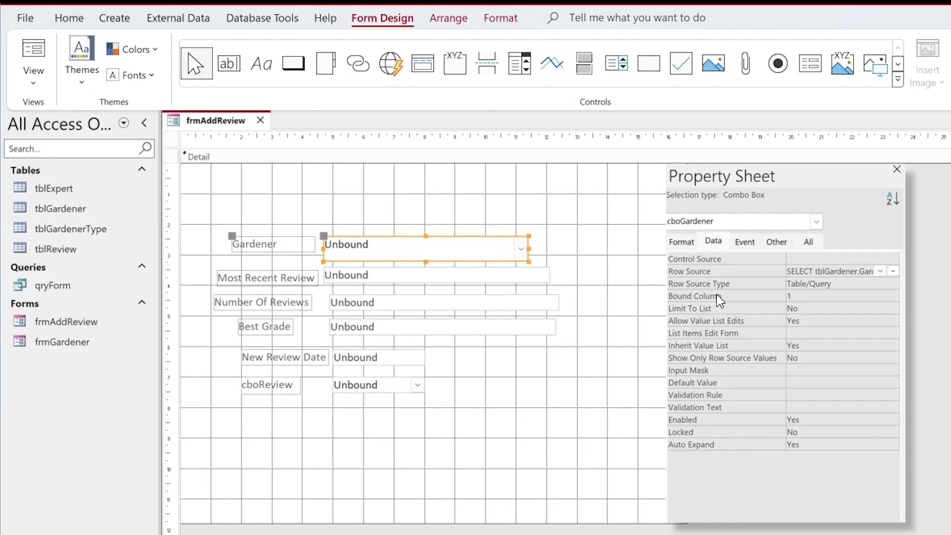
click(893, 271)
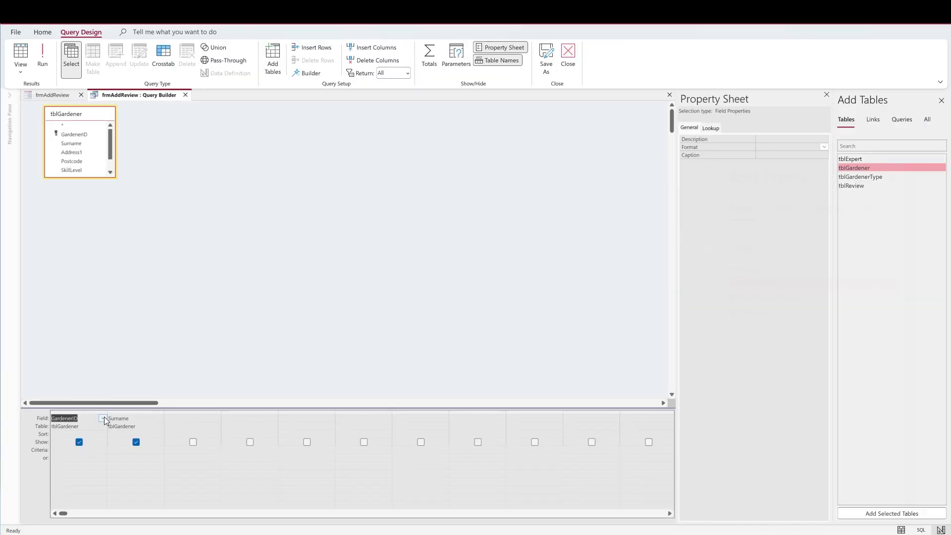
click(88, 412)
drag(87, 411, 175, 415)
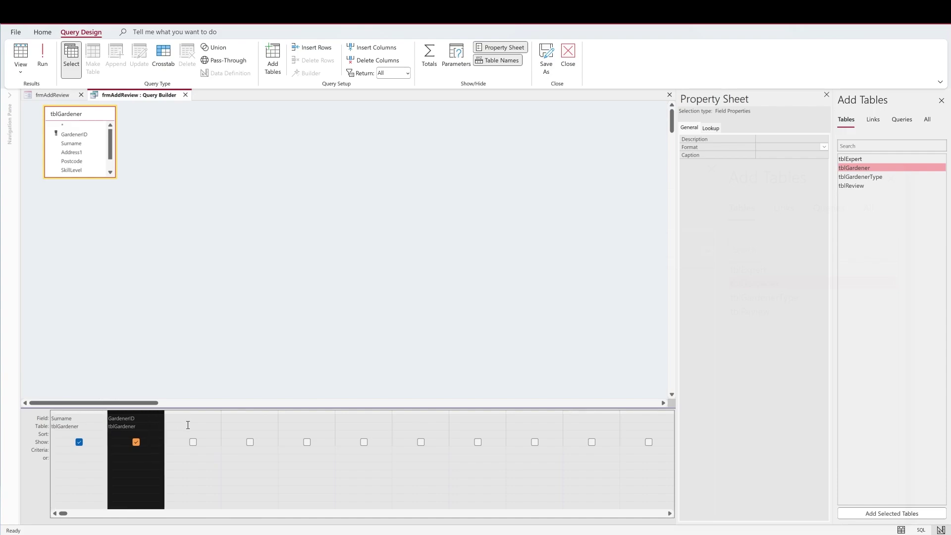
click(188, 424)
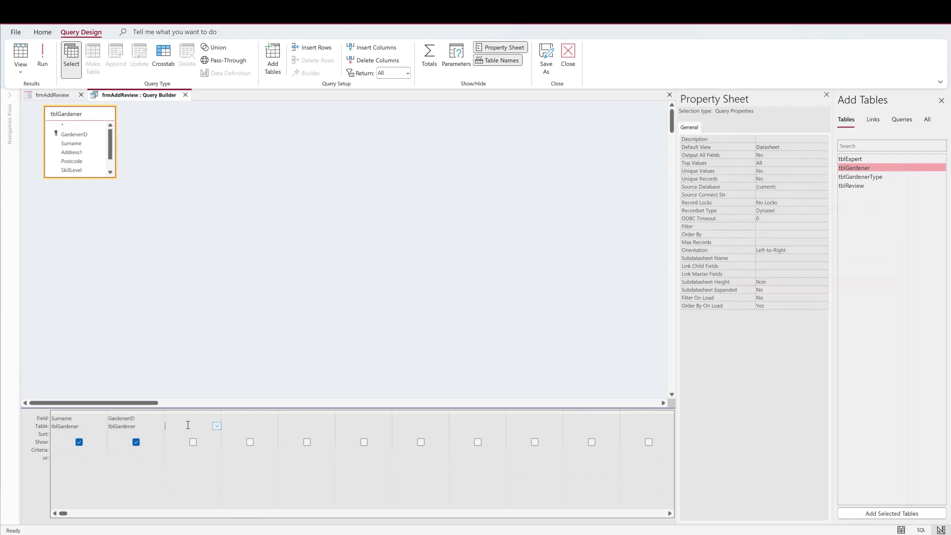
click(185, 95)
click(445, 311)
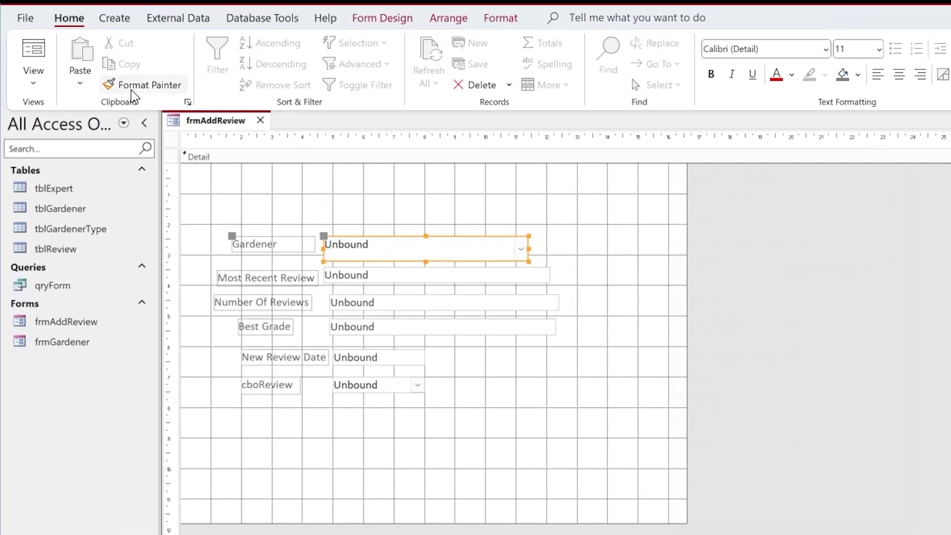
Test the reordered Gardener list in Form View by choosing the second gardener.
click(32, 80)
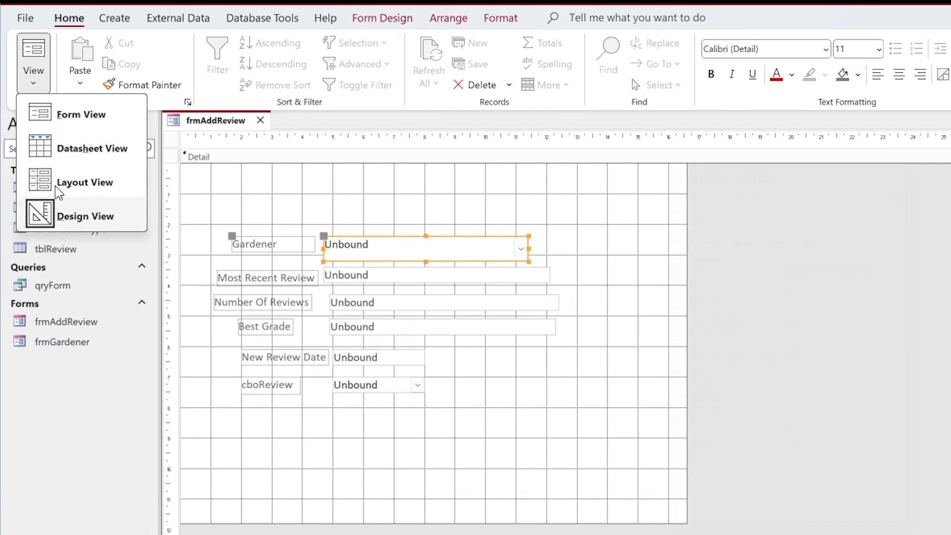
click(70, 121)
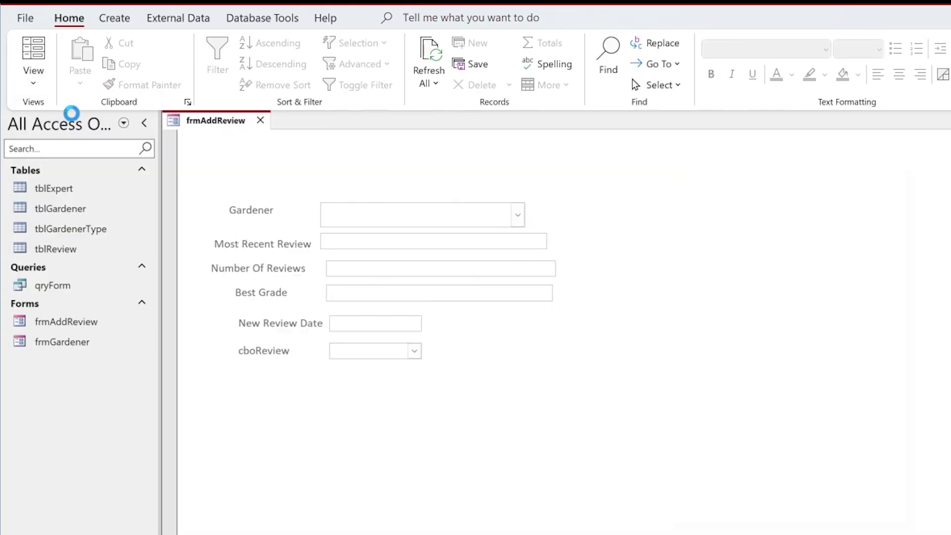
click(518, 215)
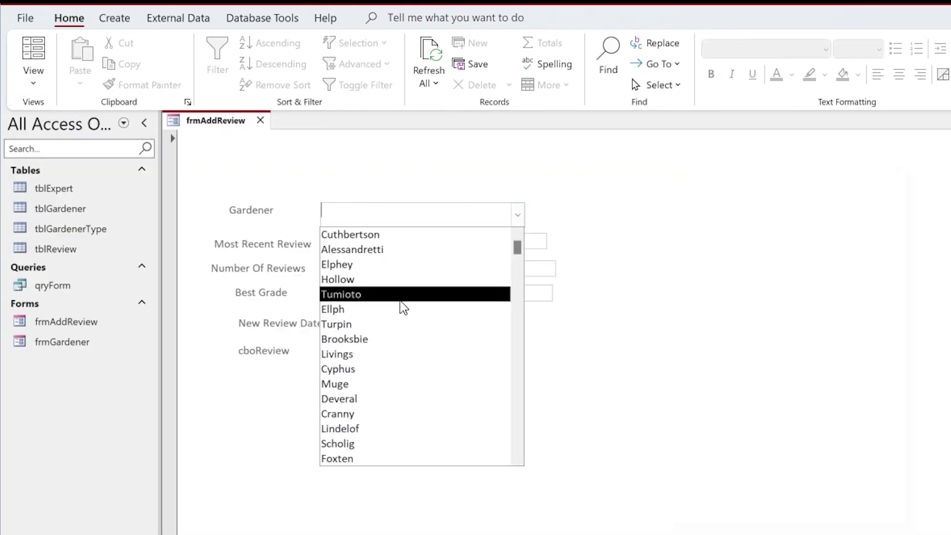
click(382, 250)
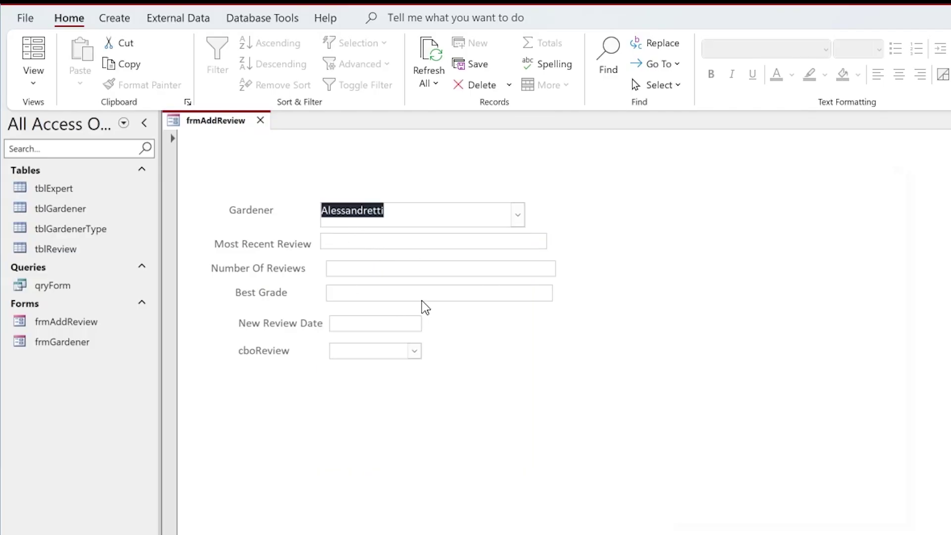
Return to Design View and set the Bound Column of cboGardener to 2.
click(30, 82)
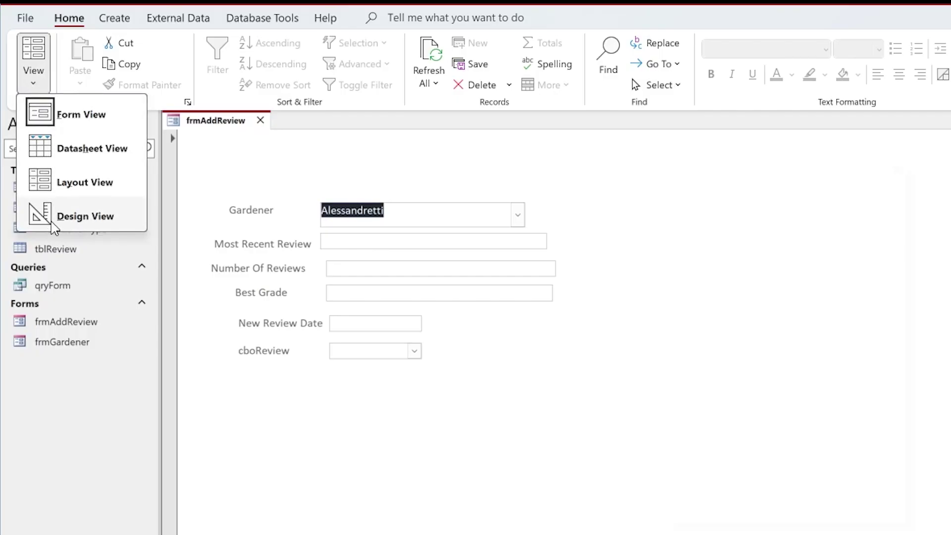
click(74, 216)
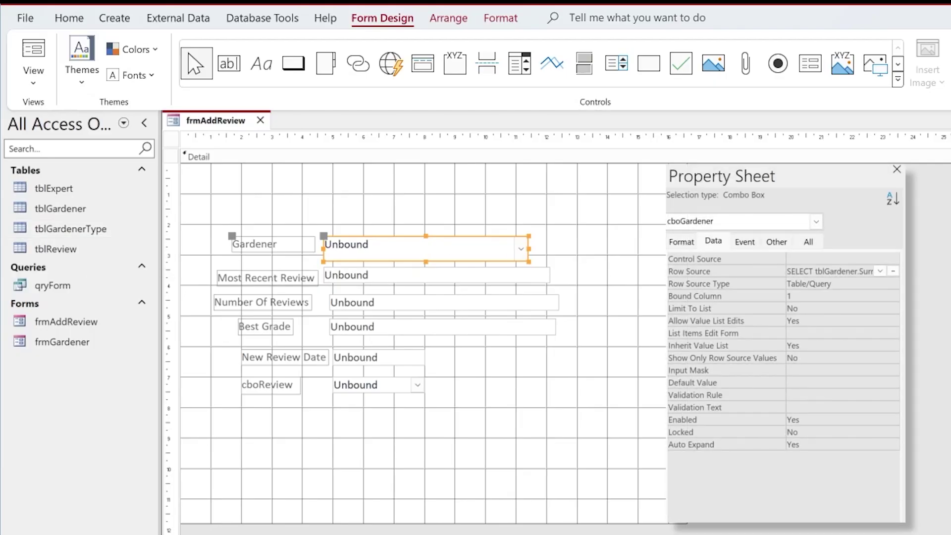
click(784, 294)
text(2)
Test the Gardener combo box in Form View by choosing two different gardeners from its list.
click(32, 57)
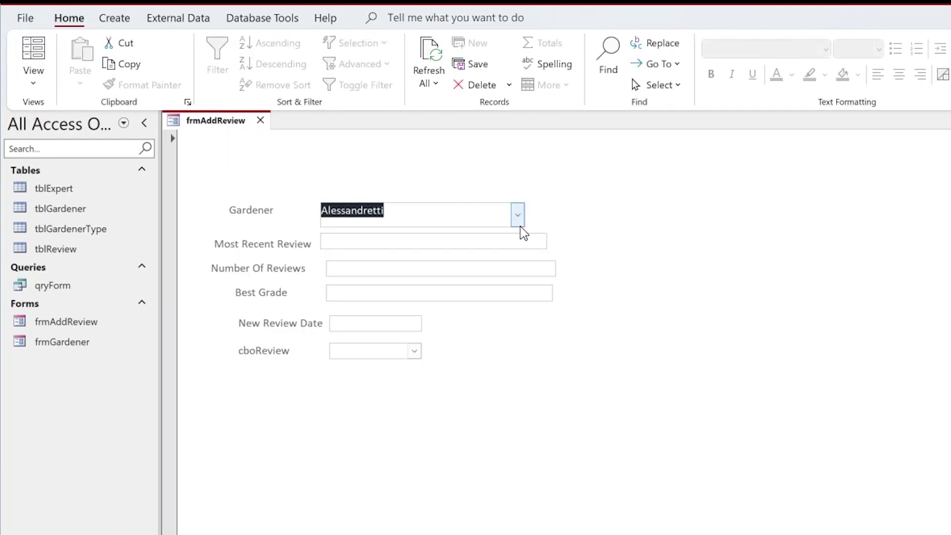
click(518, 220)
click(358, 250)
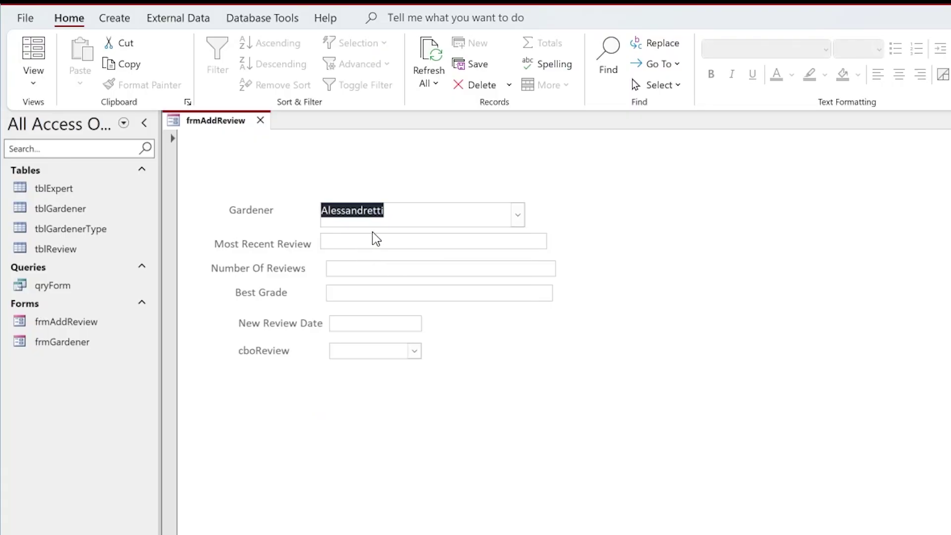
click(517, 214)
click(431, 286)
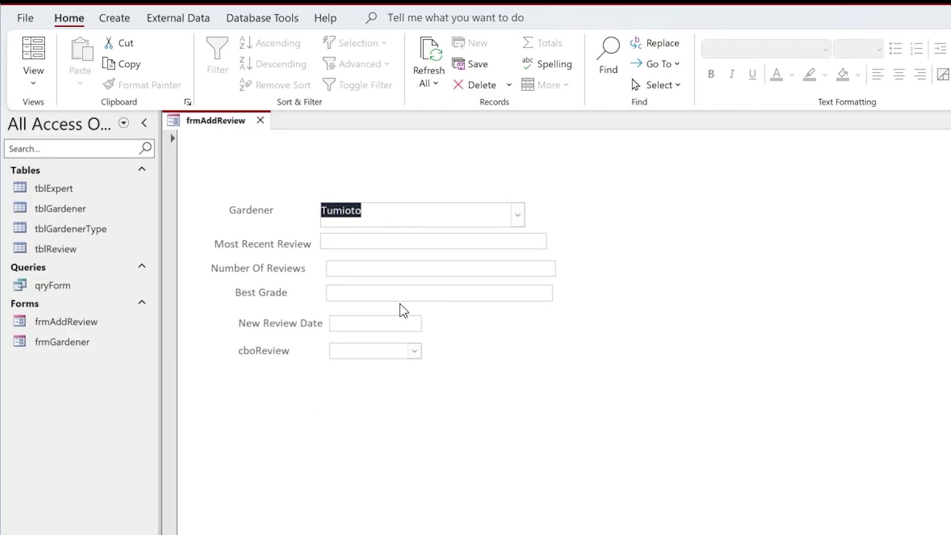
Return to Design View and set the Most Recent Review text box's expression to =DLookUp("MostRecentReview","qryForm").
click(23, 90)
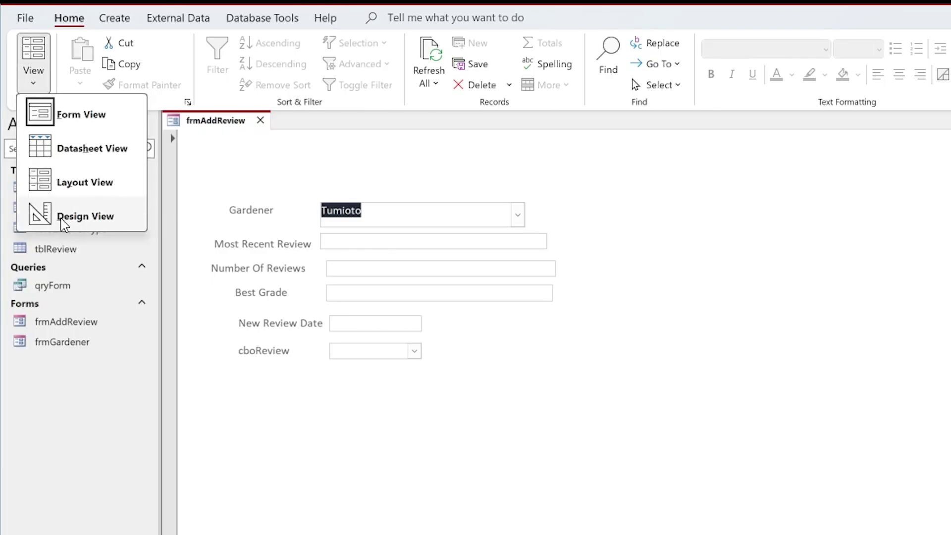
click(63, 218)
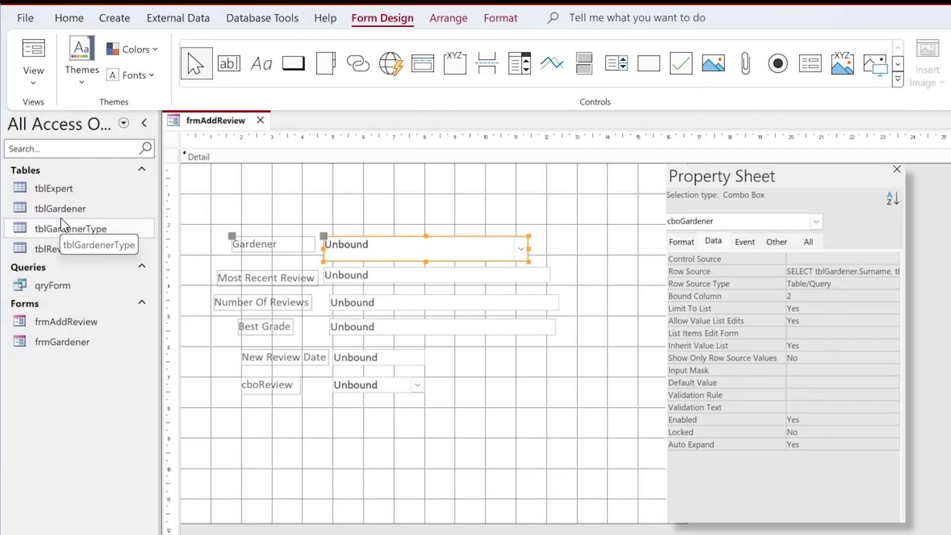
click(373, 275)
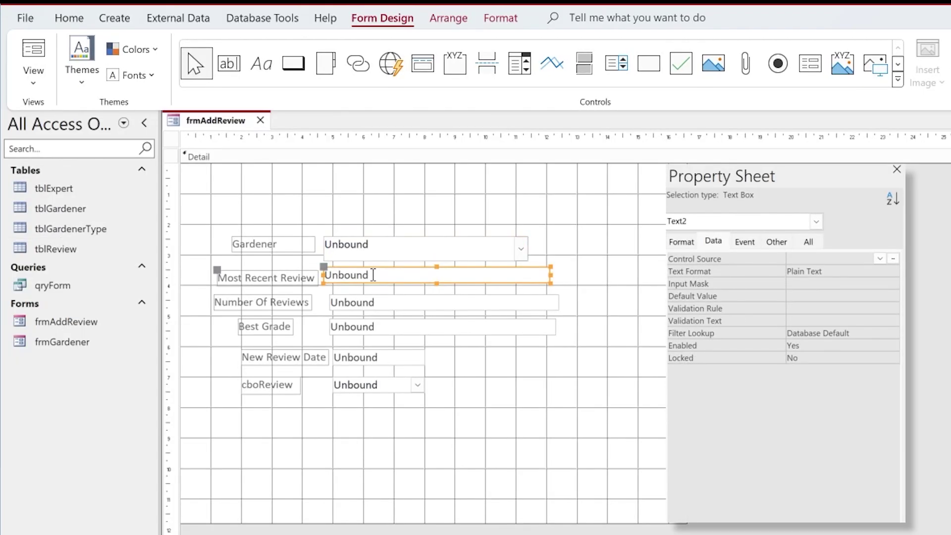
click(373, 275)
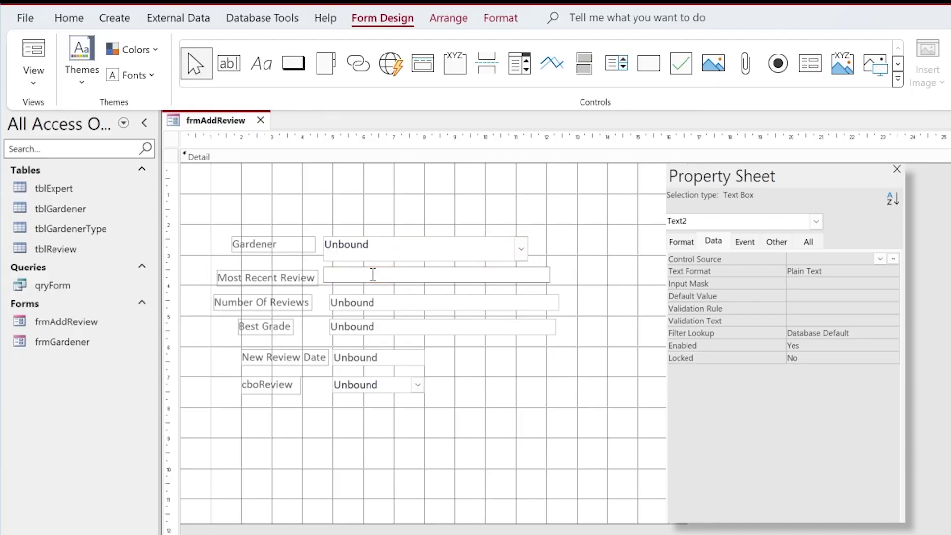
key(F4)
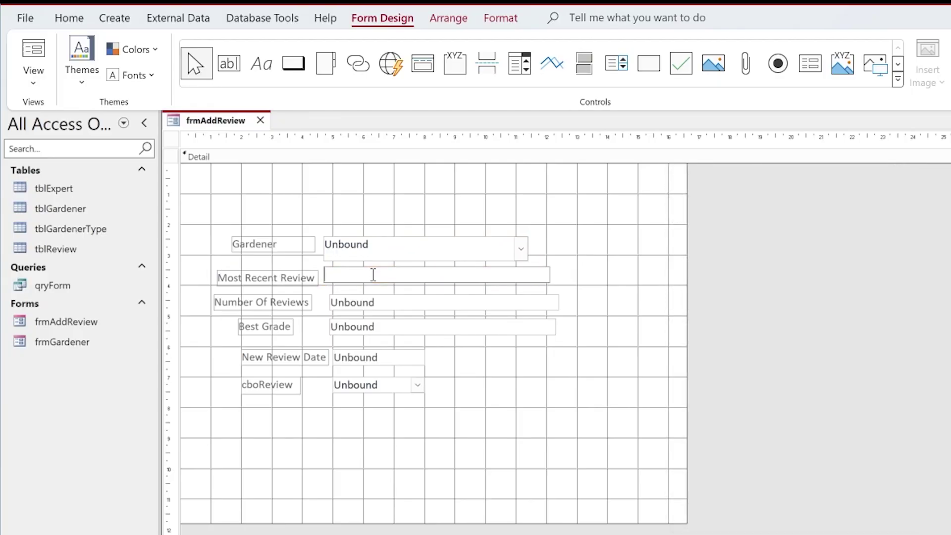
text(=dlookup()
text("Mos)
text(tRecent)
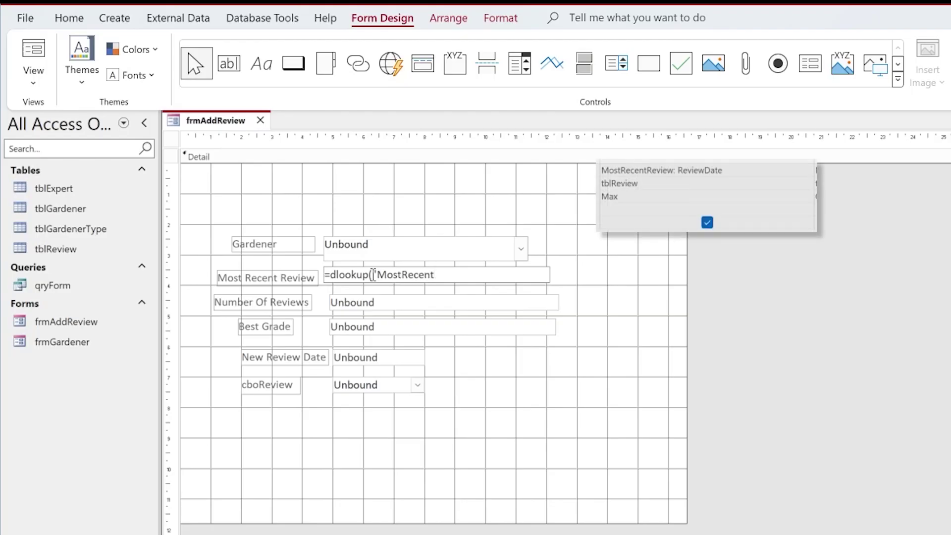
text(Review","qryForm)
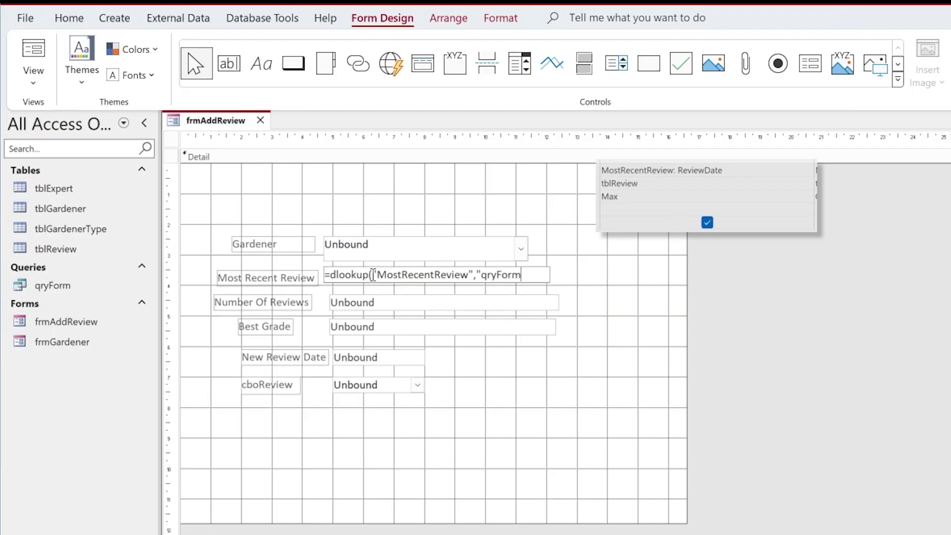
text("))
key(Return)
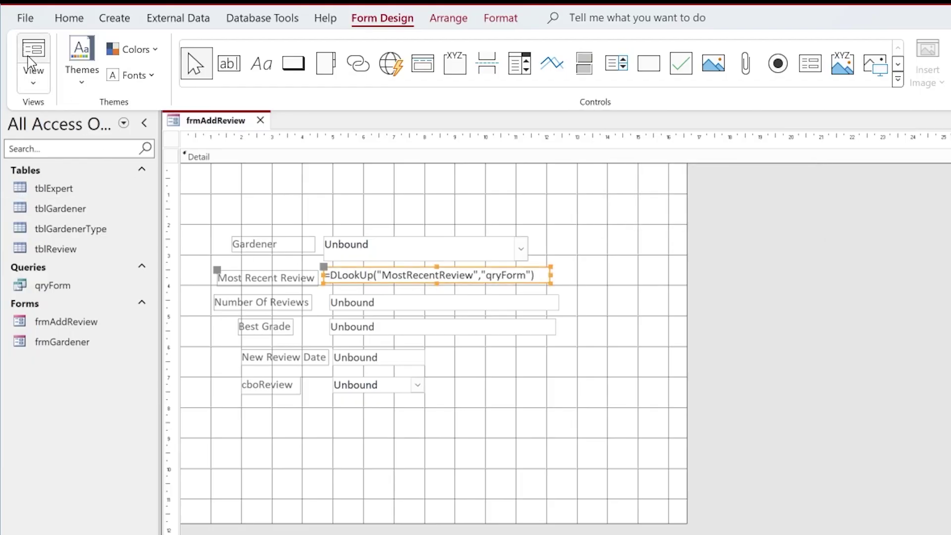
Test the Most Recent Review lookup in Form View by choosing different gardeners from the Gardener list.
click(29, 62)
click(517, 218)
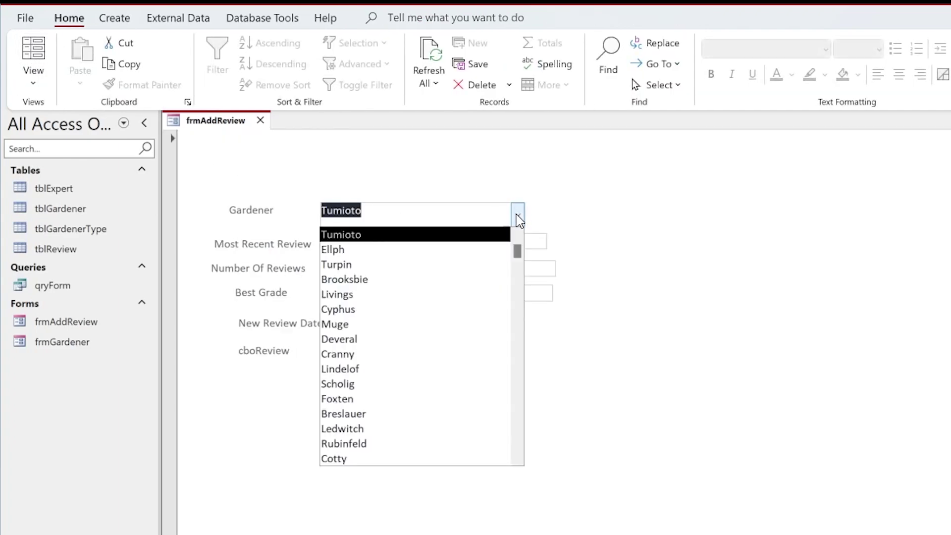
click(396, 279)
click(523, 219)
click(410, 250)
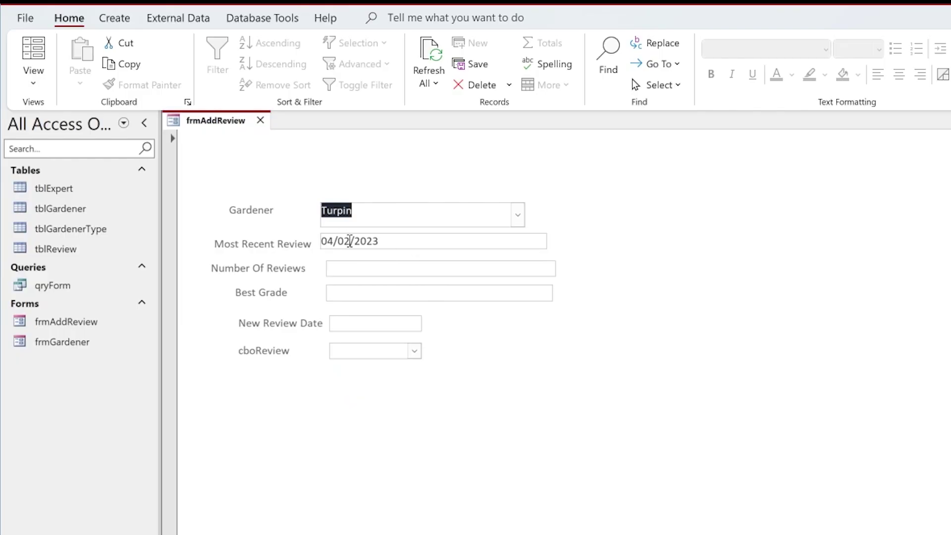
Return to Design View and set the Number Of Reviews text box's expression to =DLookUp("NumberOfReviews","qryForm").
click(41, 89)
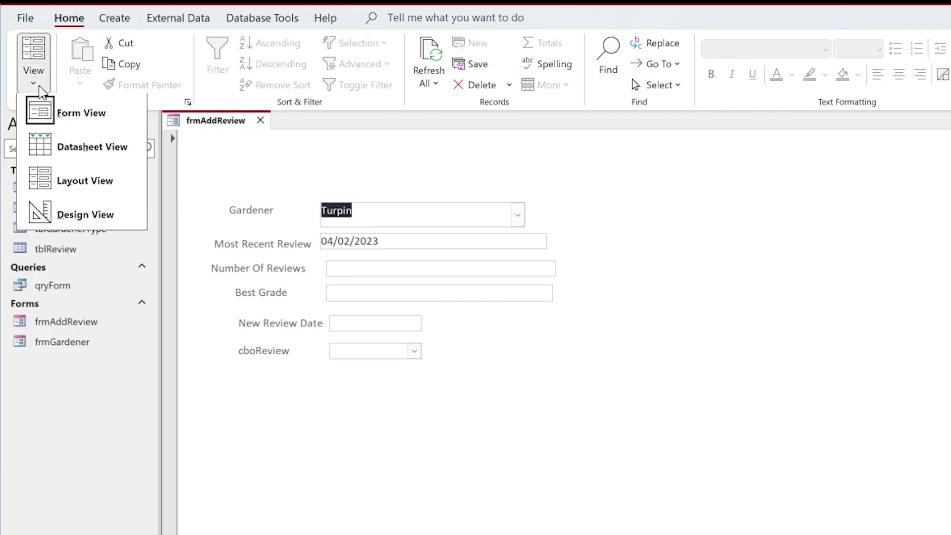
click(74, 217)
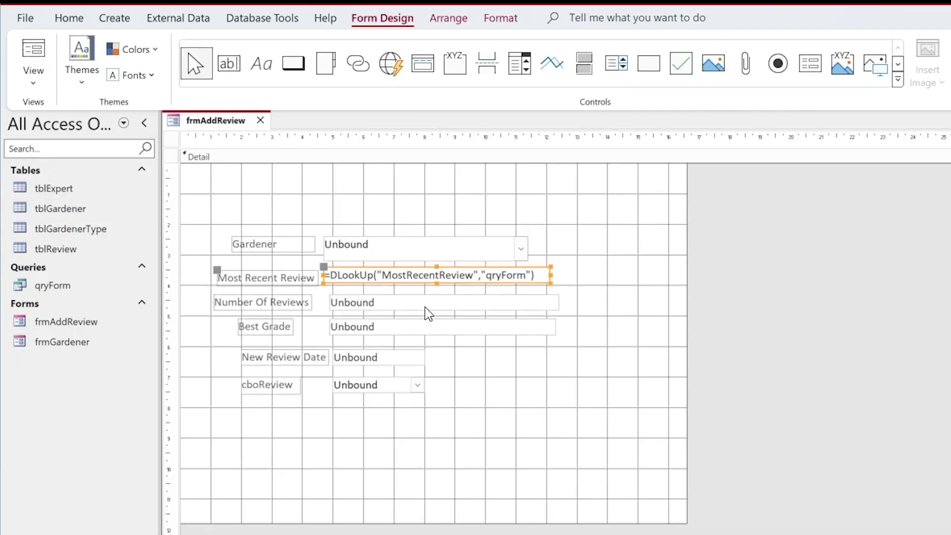
click(371, 302)
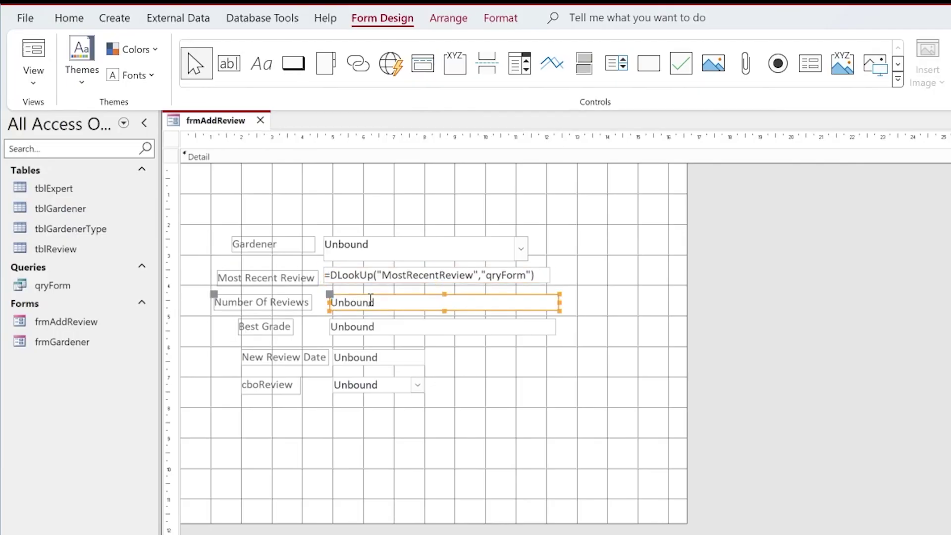
click(371, 301)
text(=d)
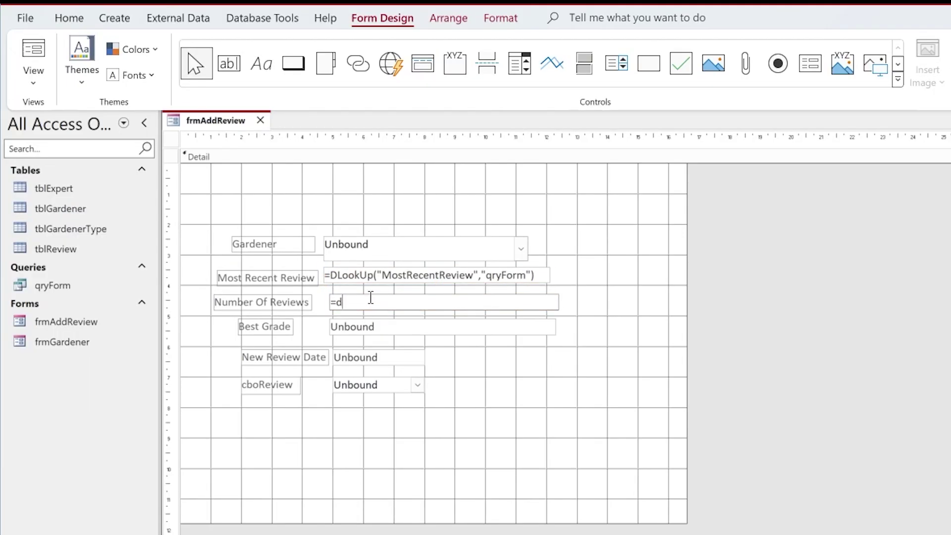
text(lookup()
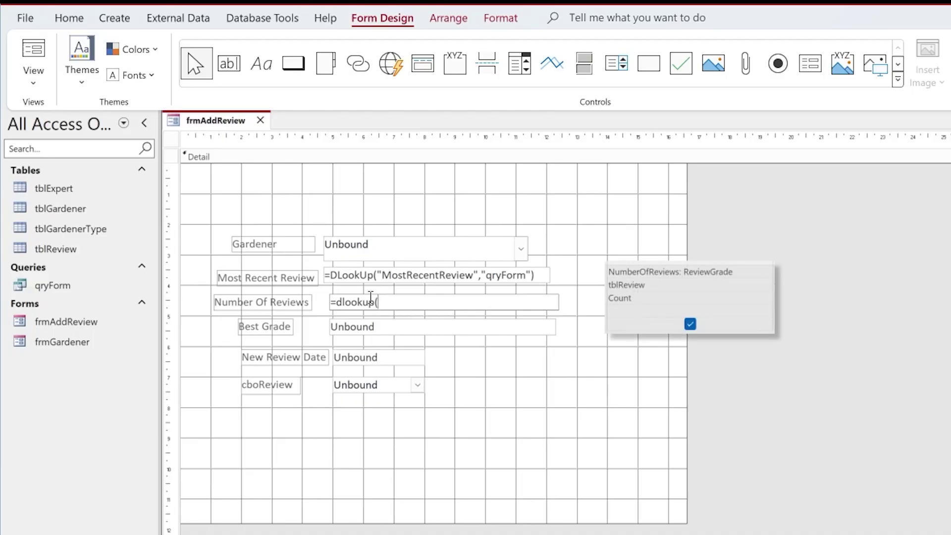
text("Number of)
key(BackSpace)
key(BackSpace)
key(BackSpace)
text(OfReview)
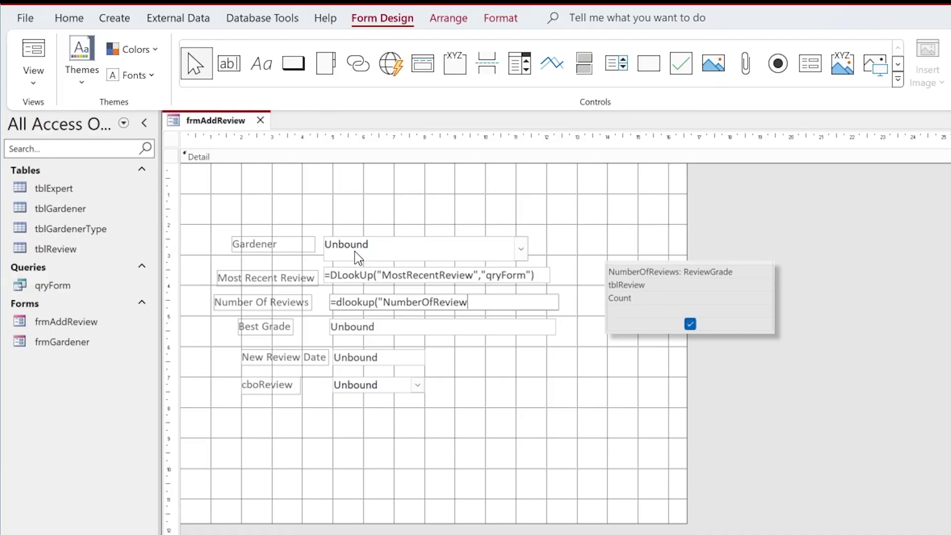
text(s","qryForm"))
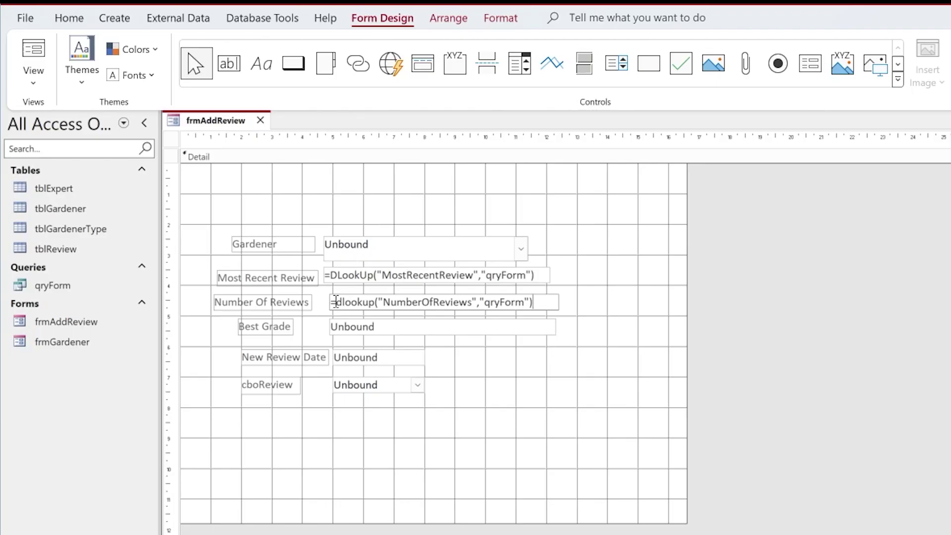
Set the Best Grade text box's expression to =DLookUp("BestGrade","qryForm").
click(347, 326)
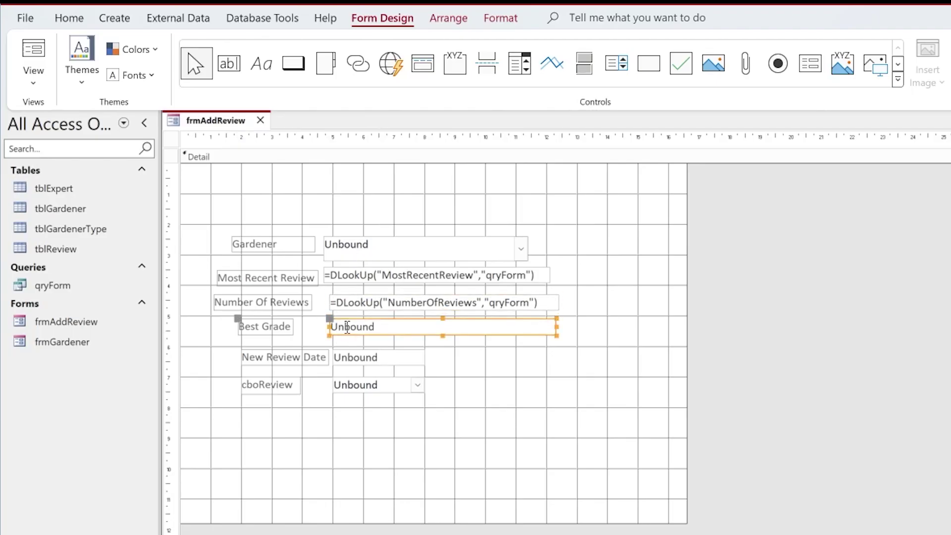
click(347, 327)
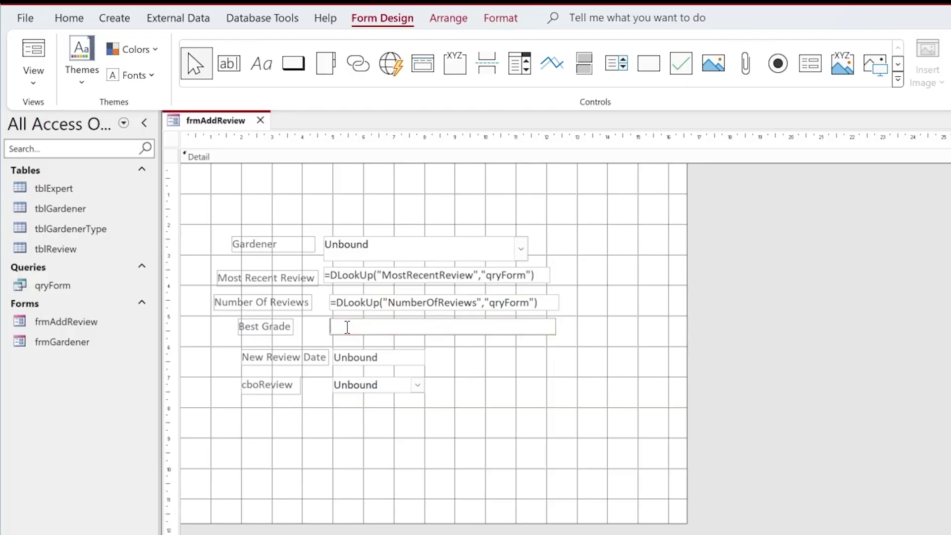
text(=DLookUp("BestGrade","qry)
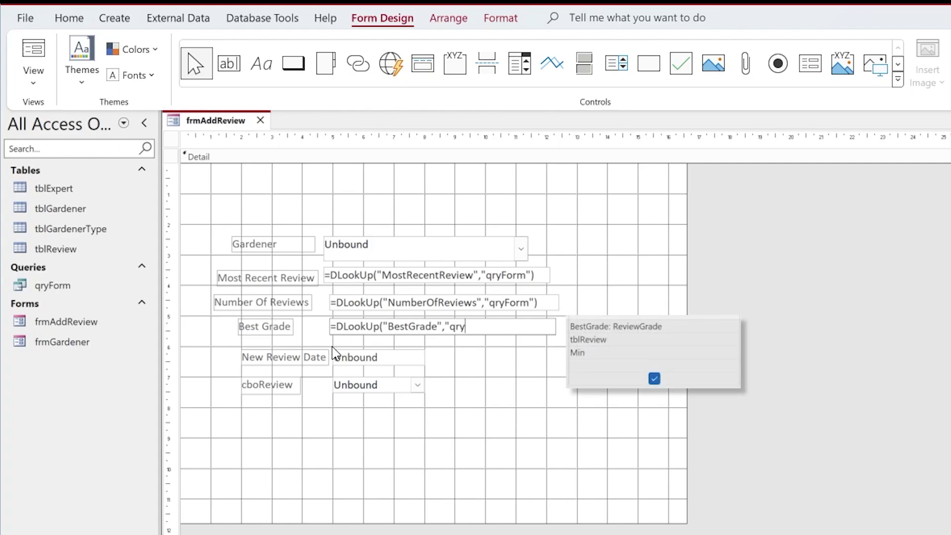
text(Form"))
Set the New Review Date text box's expression to =Date() so it shows the current date.
click(375, 357)
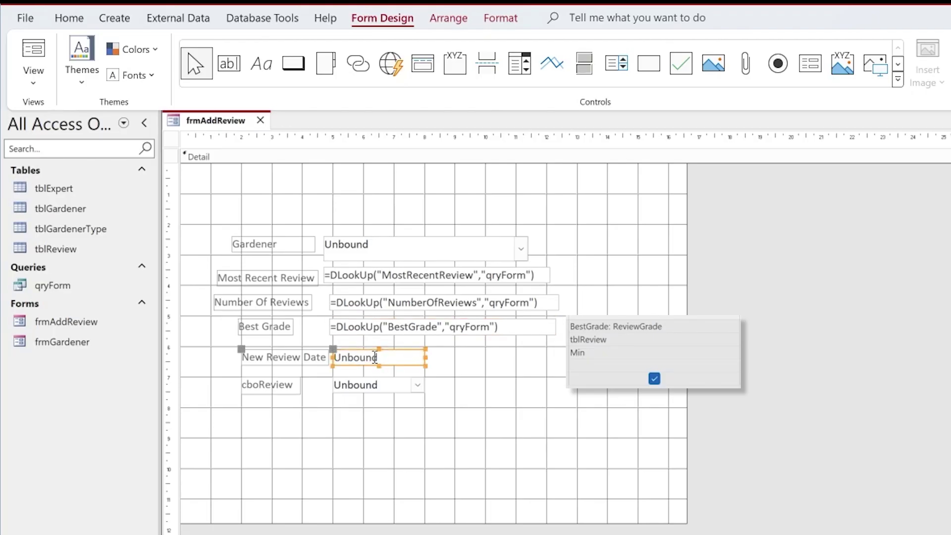
click(375, 358)
text(=)
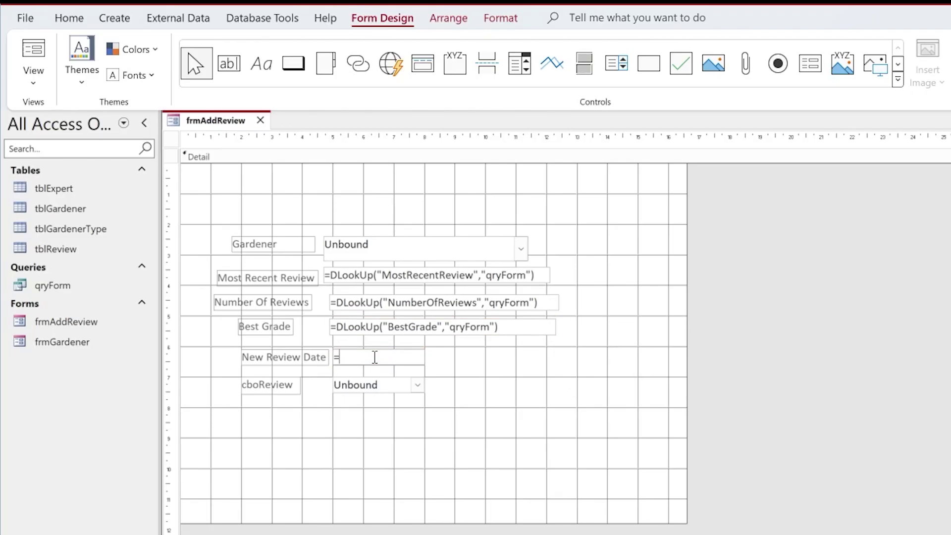
text(Date())
key(Return)
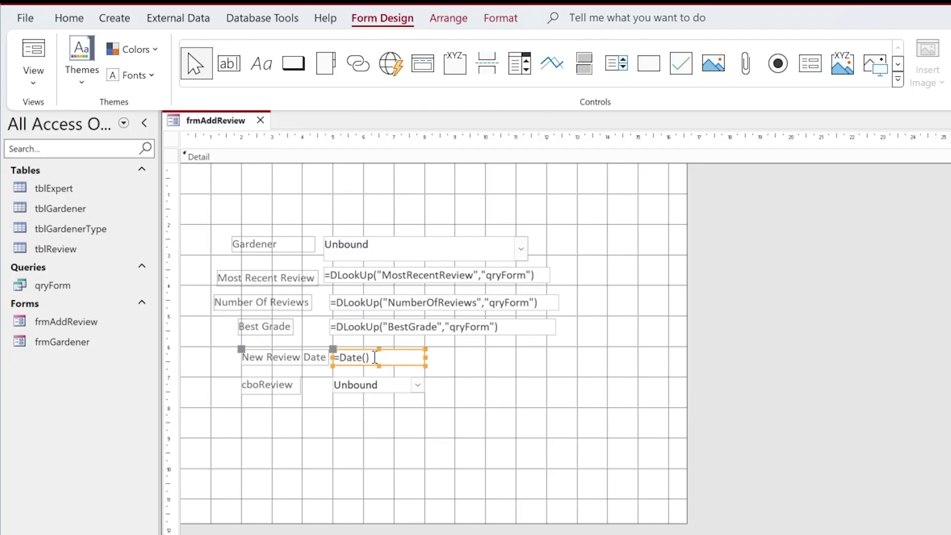
Add a text box below the cboReview combo box and widen it to about the 13.4 mark on the ruler.
click(369, 392)
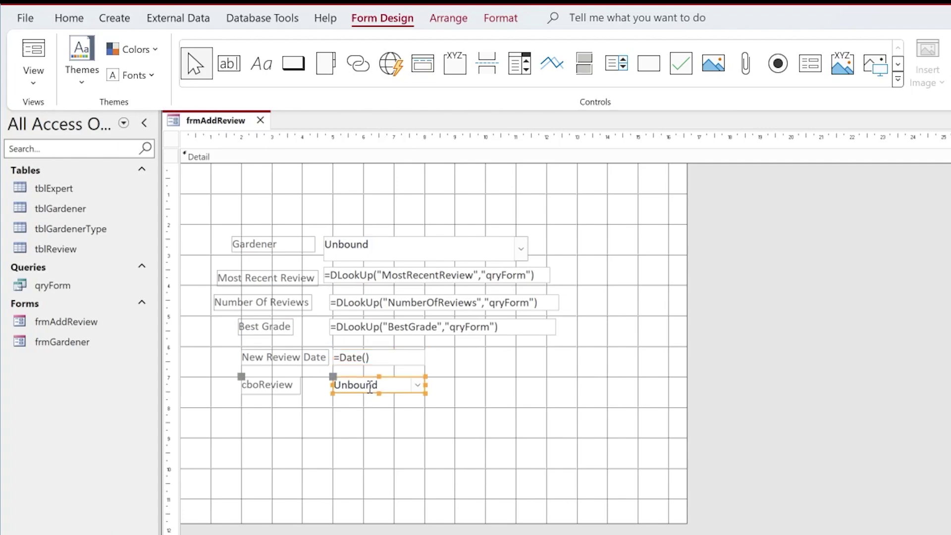
click(436, 390)
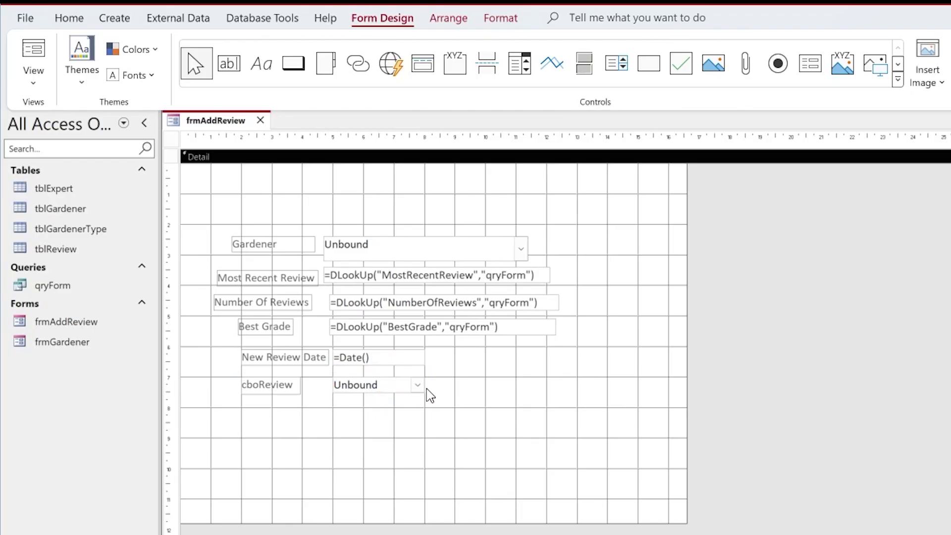
click(229, 63)
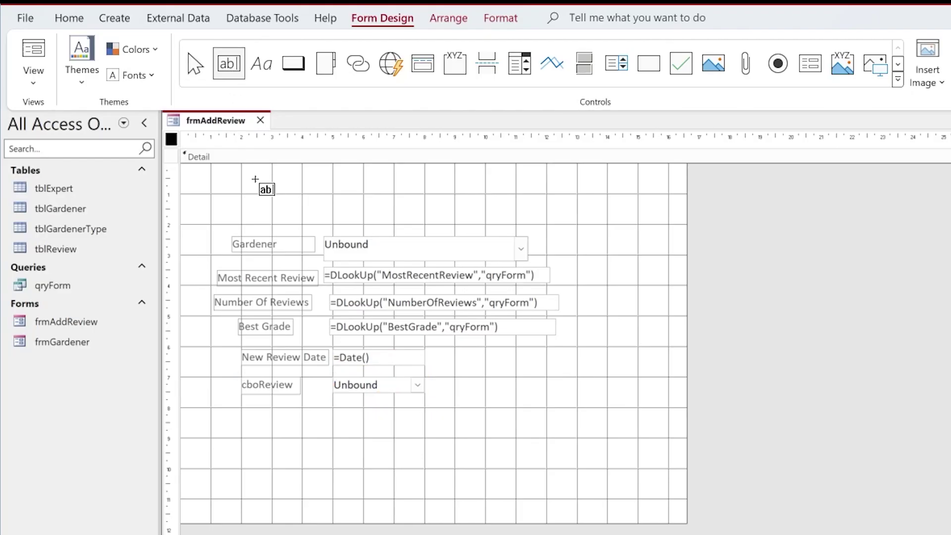
click(333, 412)
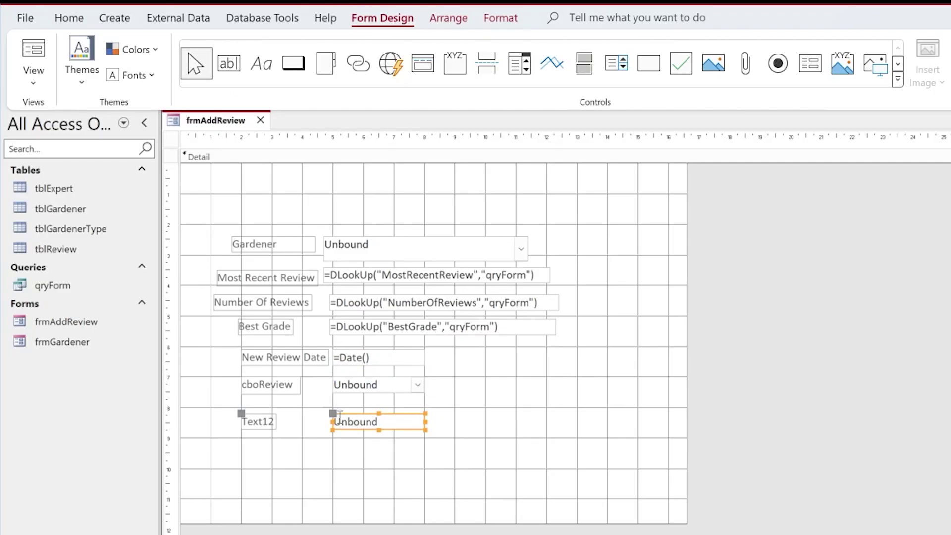
click(391, 423)
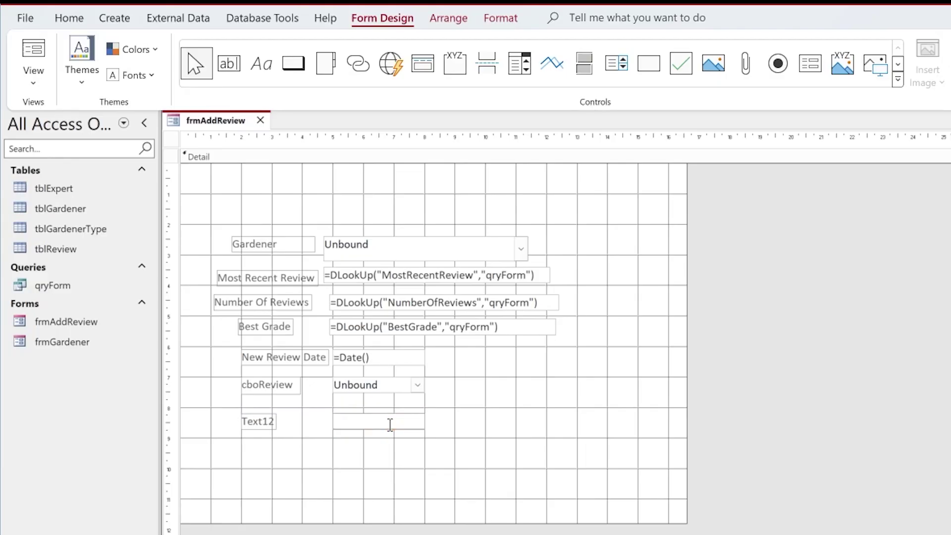
click(386, 436)
click(408, 424)
drag(425, 420, 590, 420)
Set the new text box's expression to =IIf([cboReview]=3,"Arrange monthly meetings","").
click(502, 421)
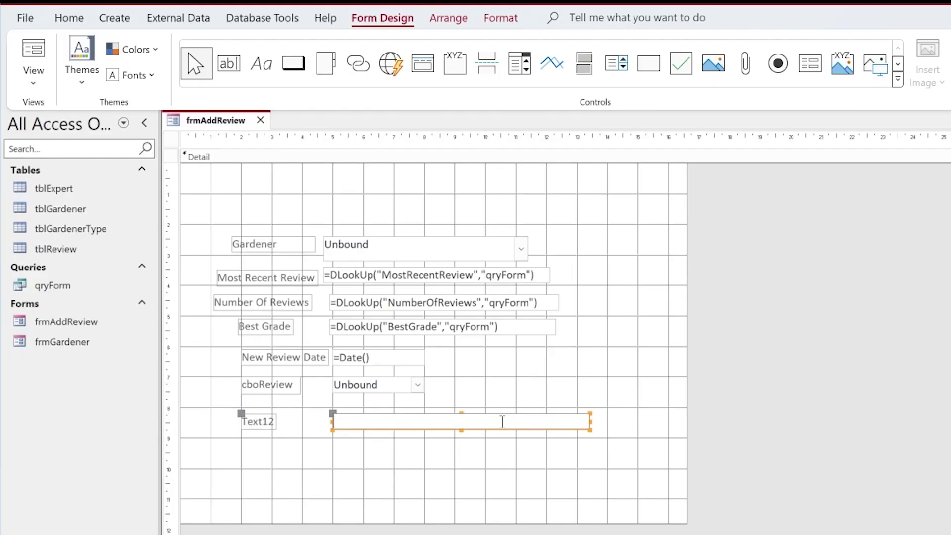
text(=)
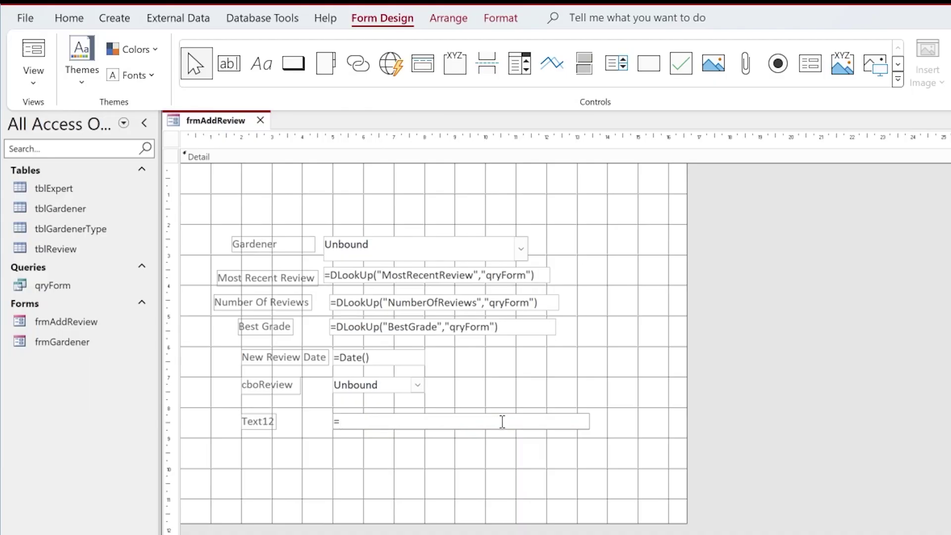
text(iif()
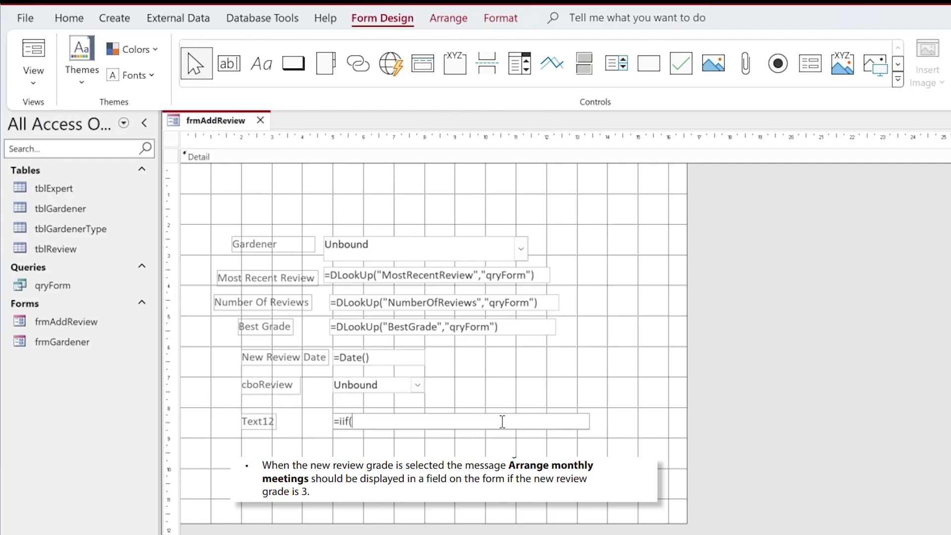
text([cboReview]=3,"A)
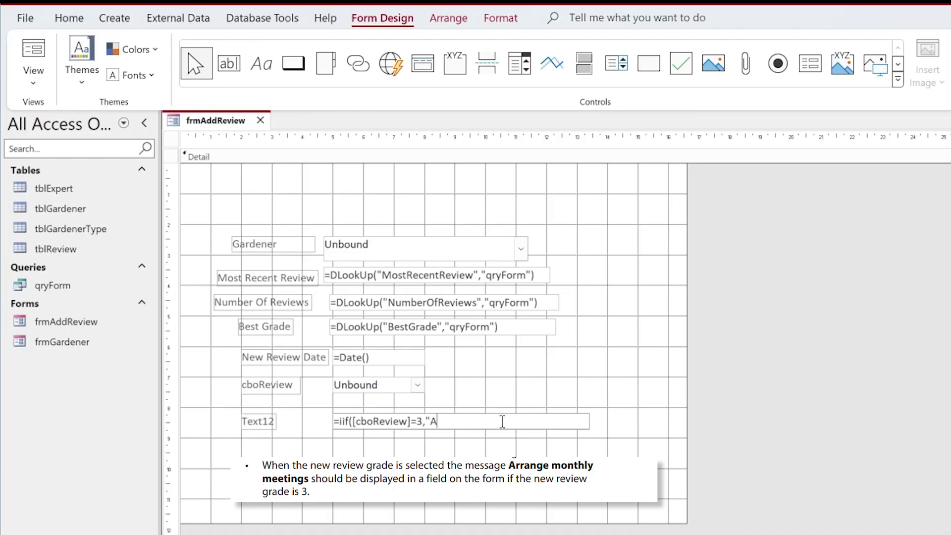
text(rrange monthly meetings)
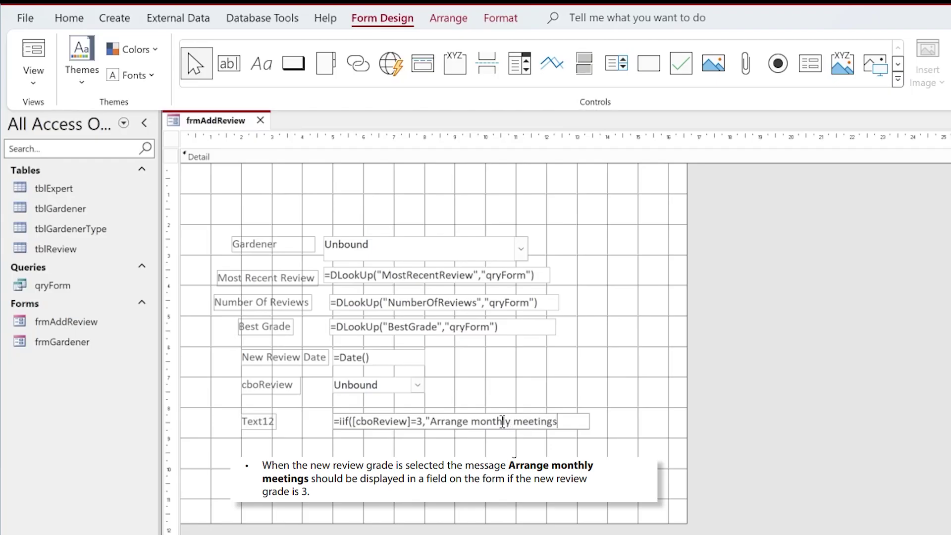
text(",""))
click(471, 455)
Delete the message text box's label and move the text box into line with the left edge of the cboReview label.
click(273, 425)
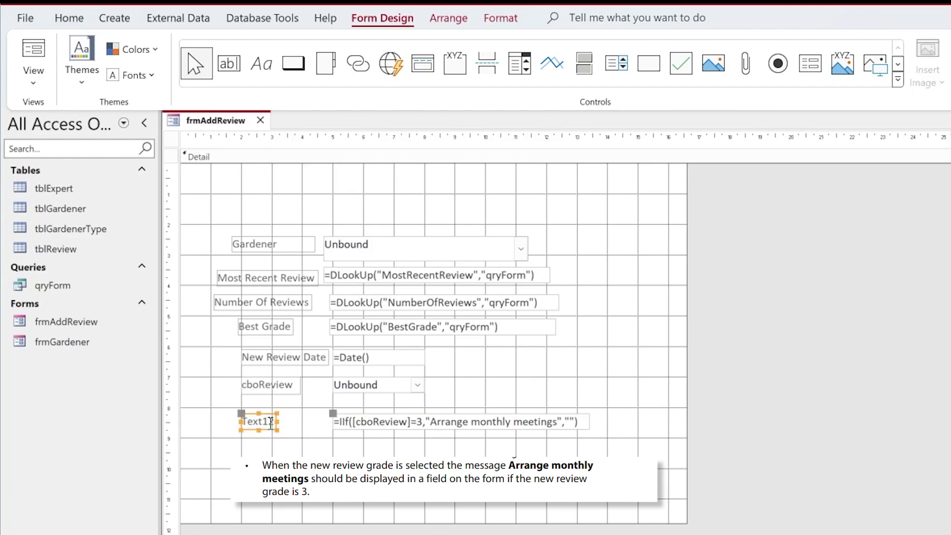
key(Delete)
drag(375, 428, 283, 420)
click(506, 421)
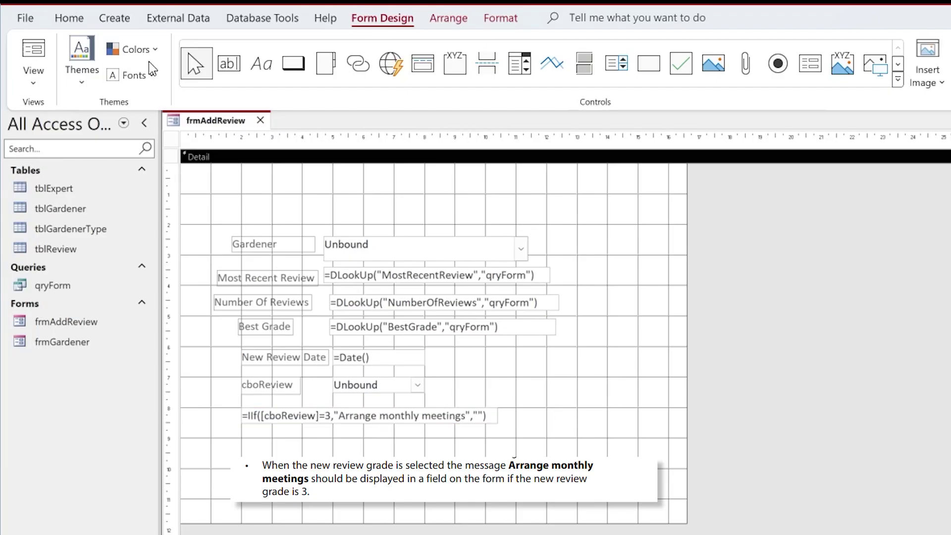
Preview frmAddReview in Form View and choose grade 2 in the cboReview combo box to test the message field.
click(34, 54)
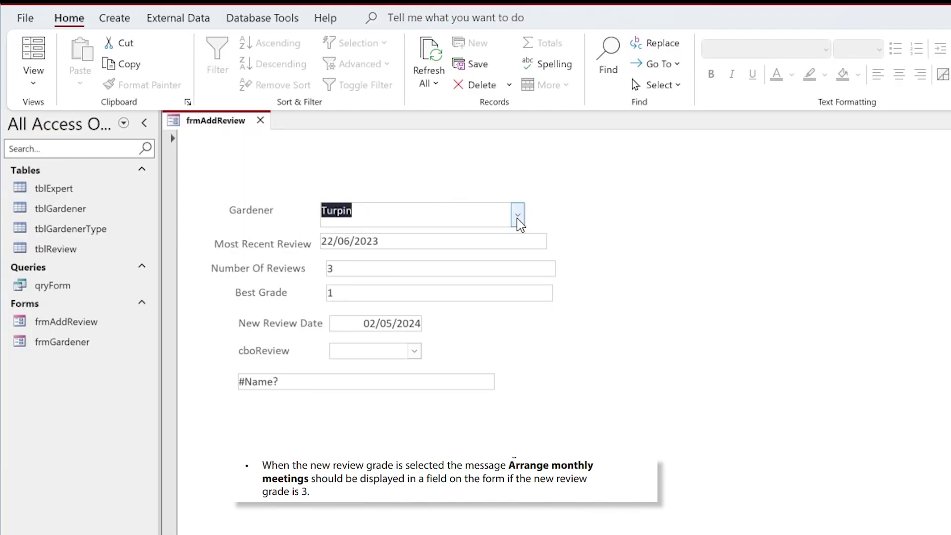
click(414, 351)
click(362, 382)
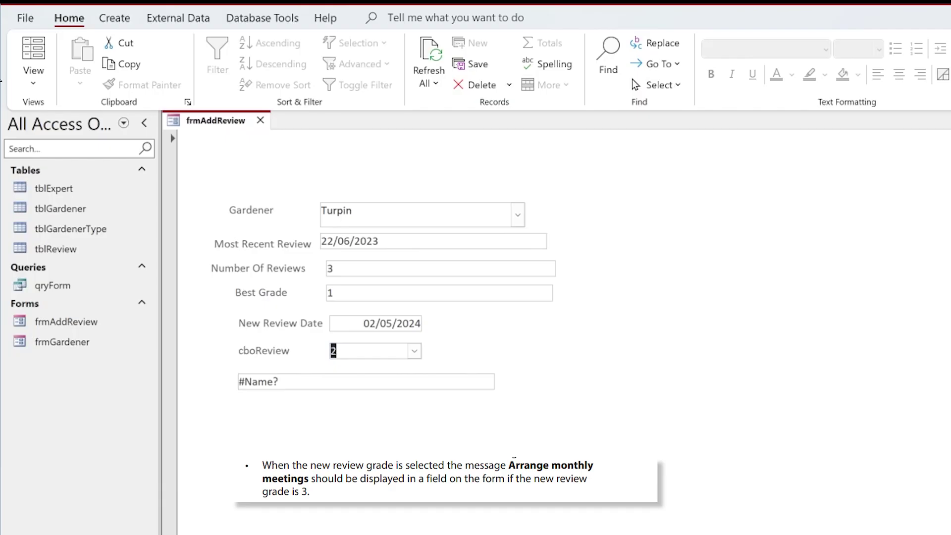
In Design View, set the Name property of the review grade combo box to cboReview and close its properties.
click(33, 79)
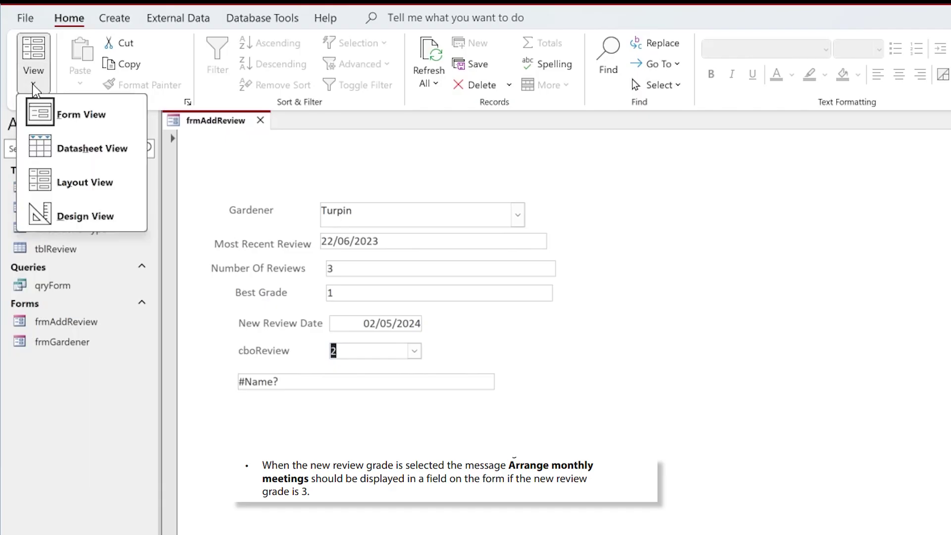
click(76, 227)
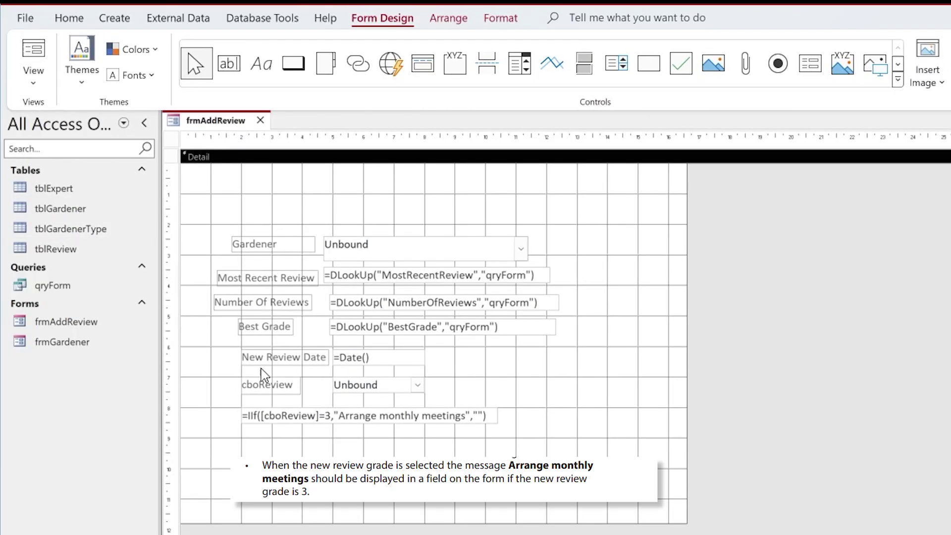
double_click(369, 385)
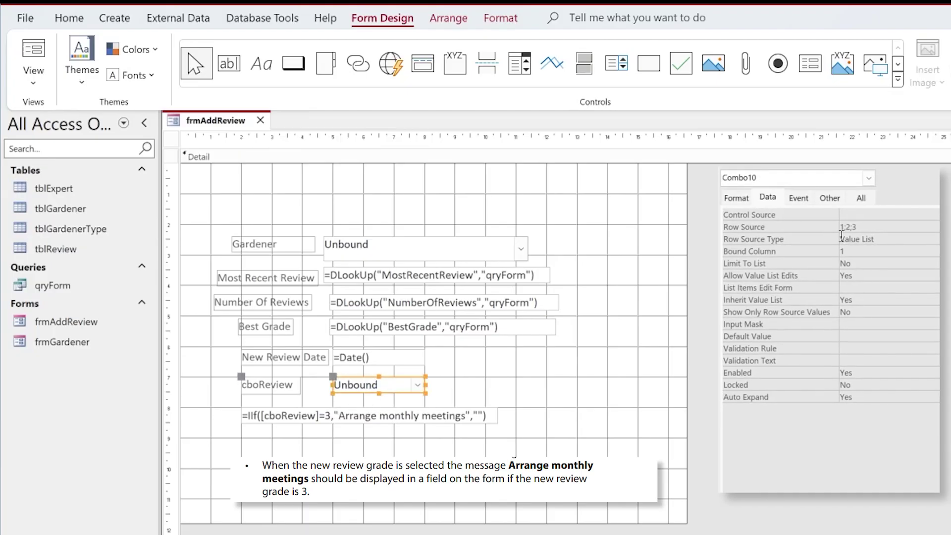
click(851, 199)
scroll(887, 254, up, 5)
scroll(886, 253, up, 10)
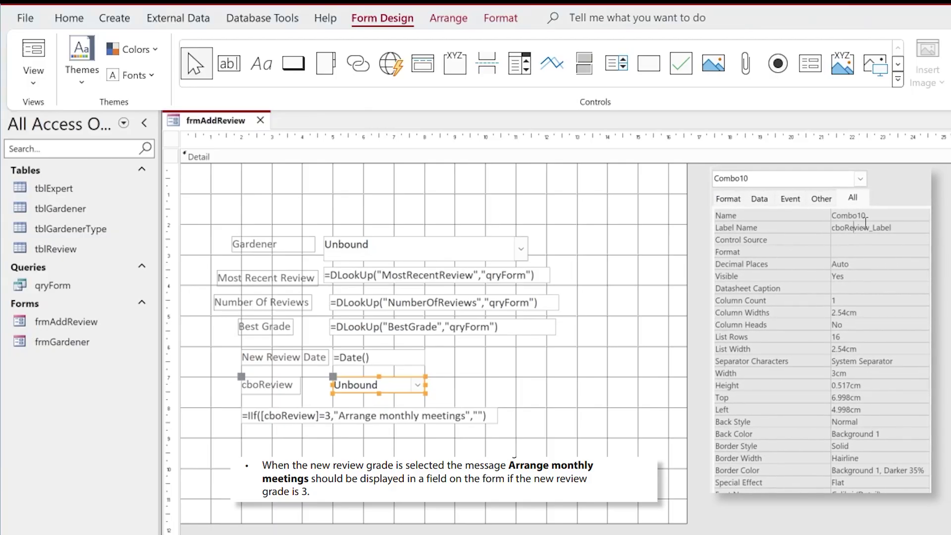
drag(864, 215, 839, 214)
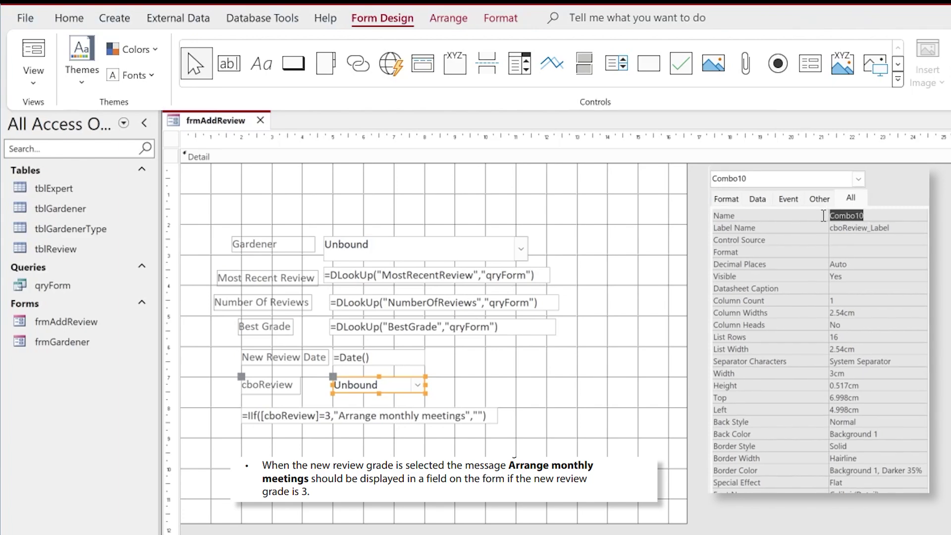
text(cboReview)
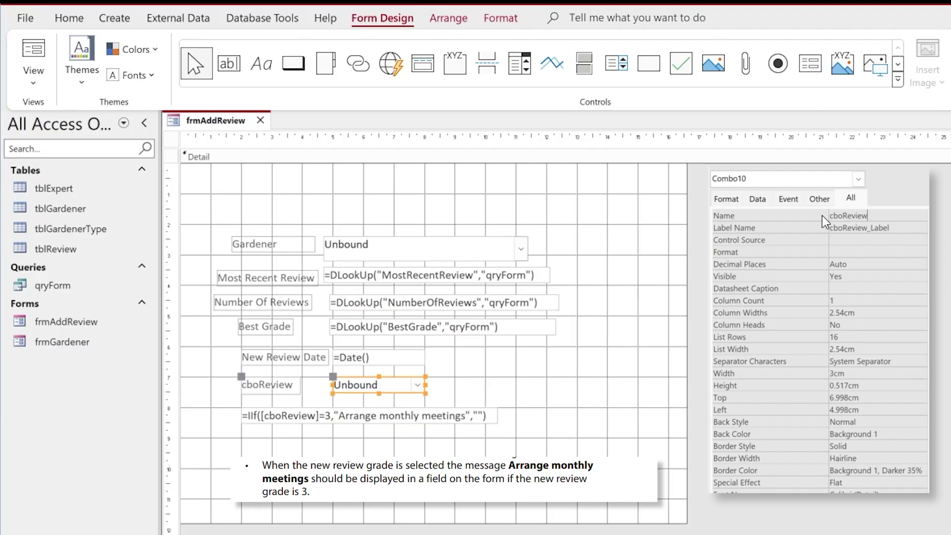
click(387, 373)
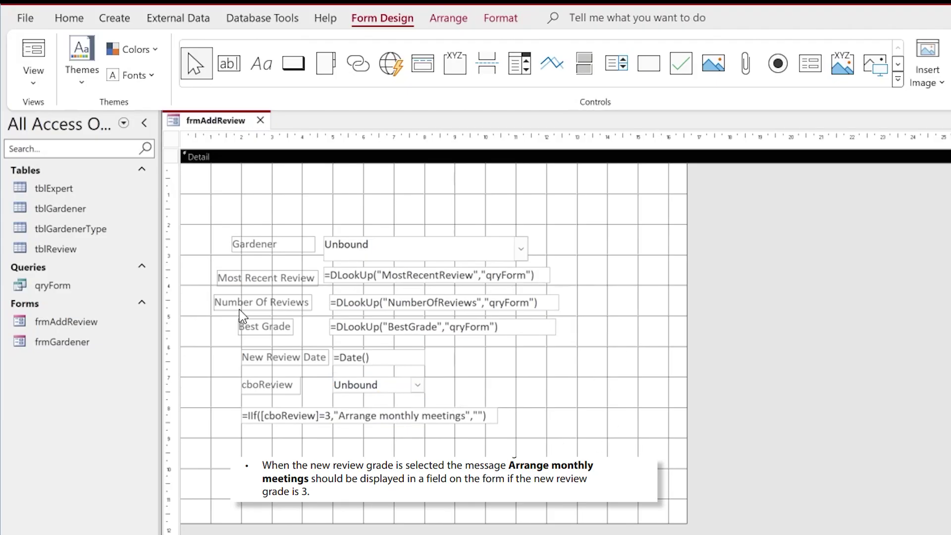
Test the message field in Form View by choosing grade 3 in cboReview.
click(38, 59)
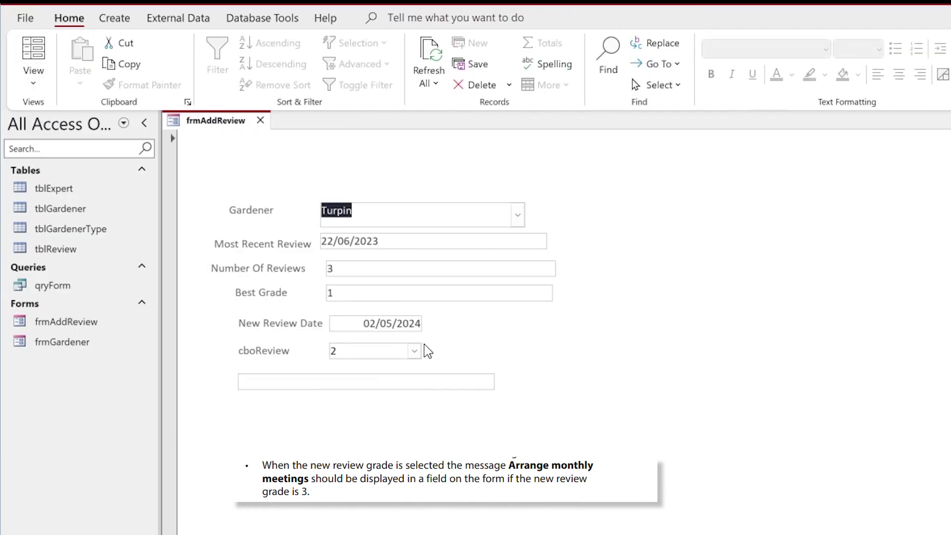
click(414, 352)
click(380, 397)
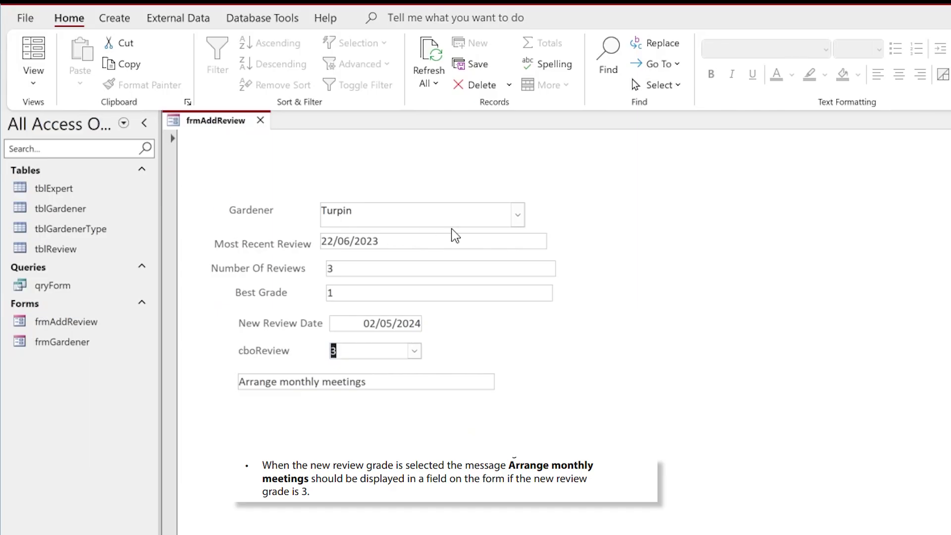
Choose two other gardeners in the Gardener combo box to check whether the review details update.
click(518, 216)
click(419, 369)
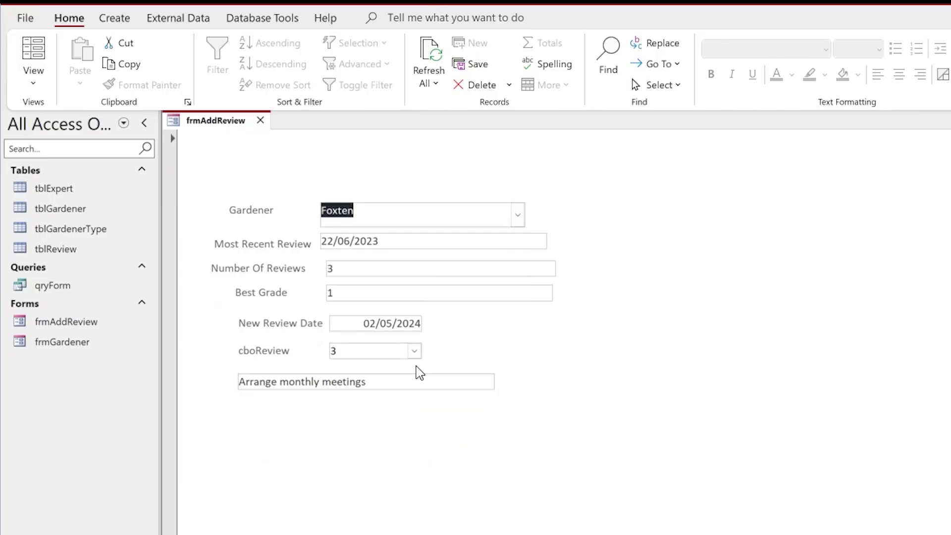
click(517, 215)
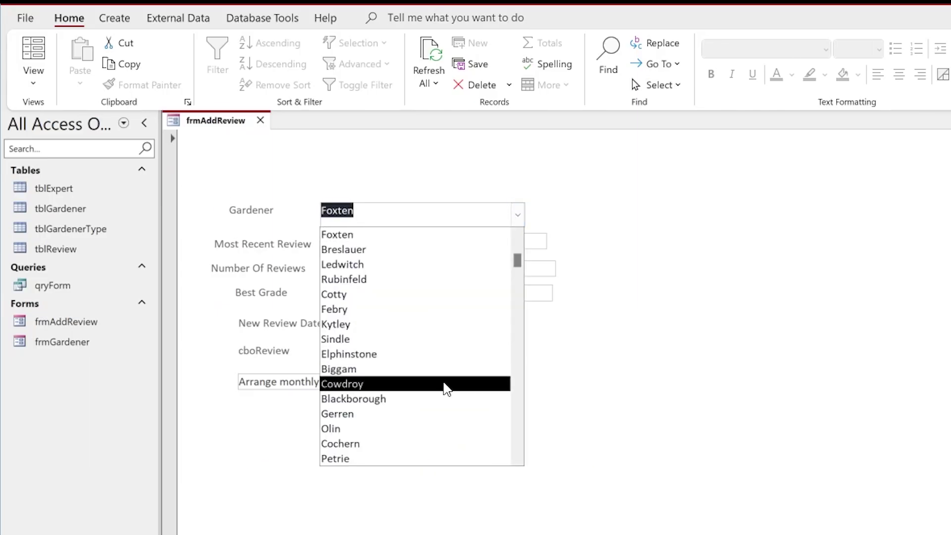
click(433, 444)
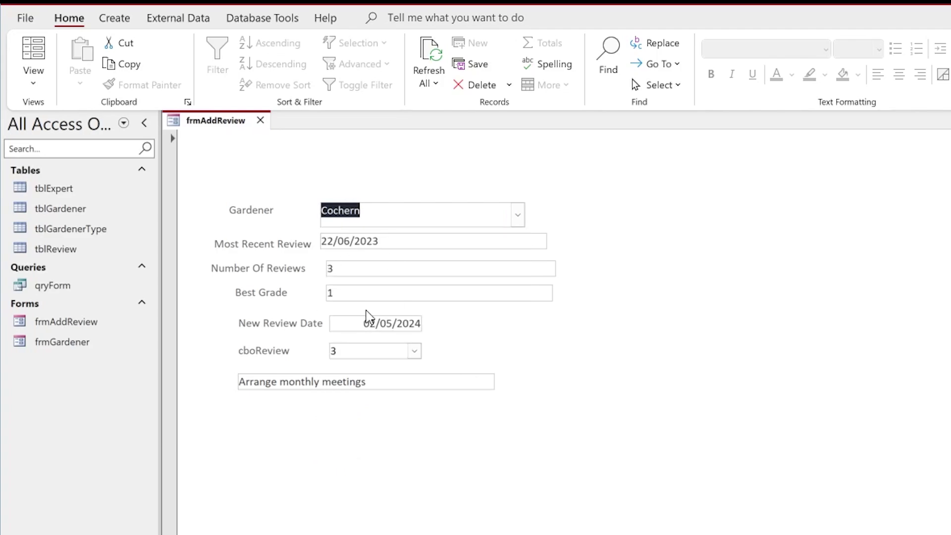
Return to Design View and start an event macro for the Gardener combo box with the Macro Builder.
click(33, 83)
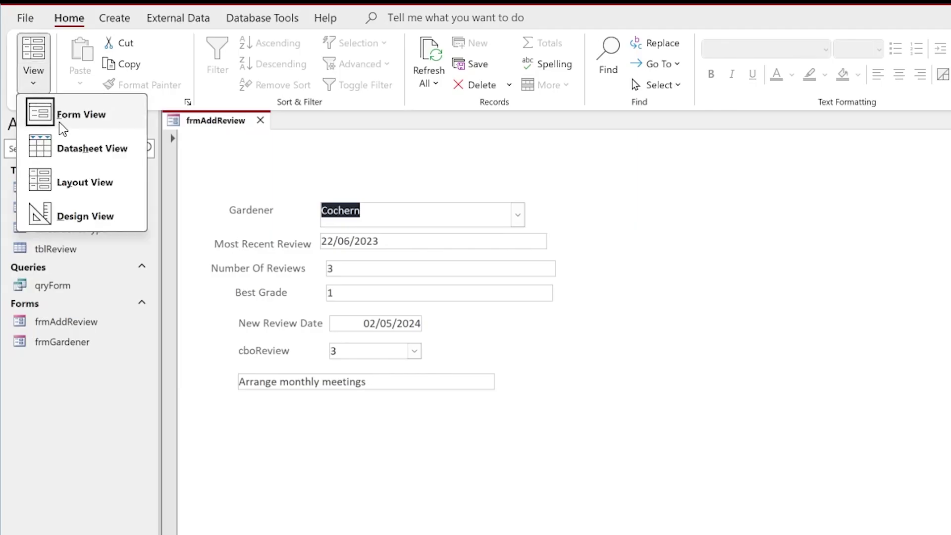
click(87, 218)
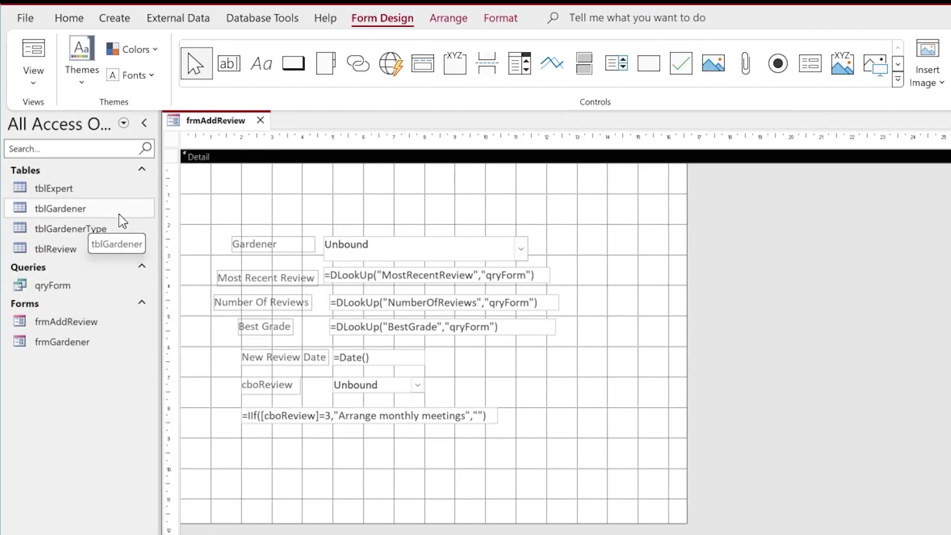
click(374, 257)
right_click(372, 255)
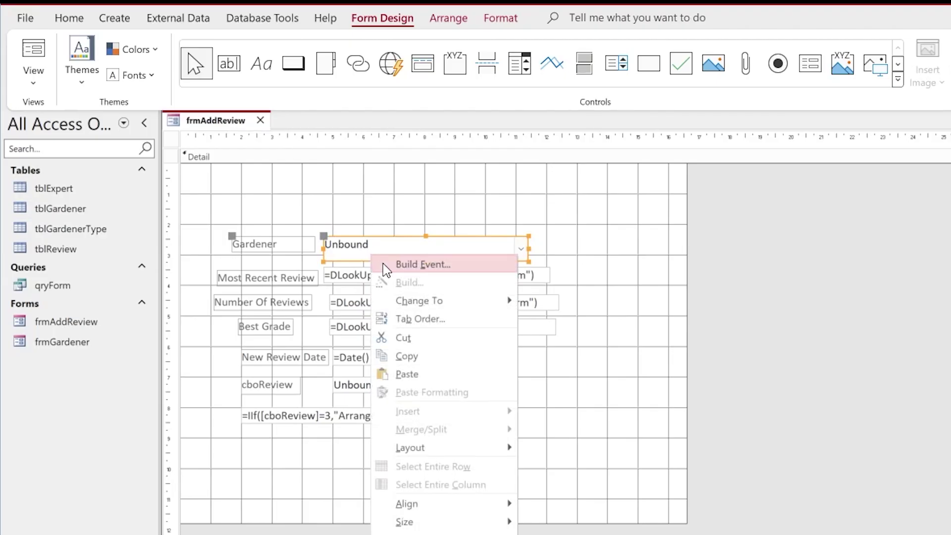
click(386, 267)
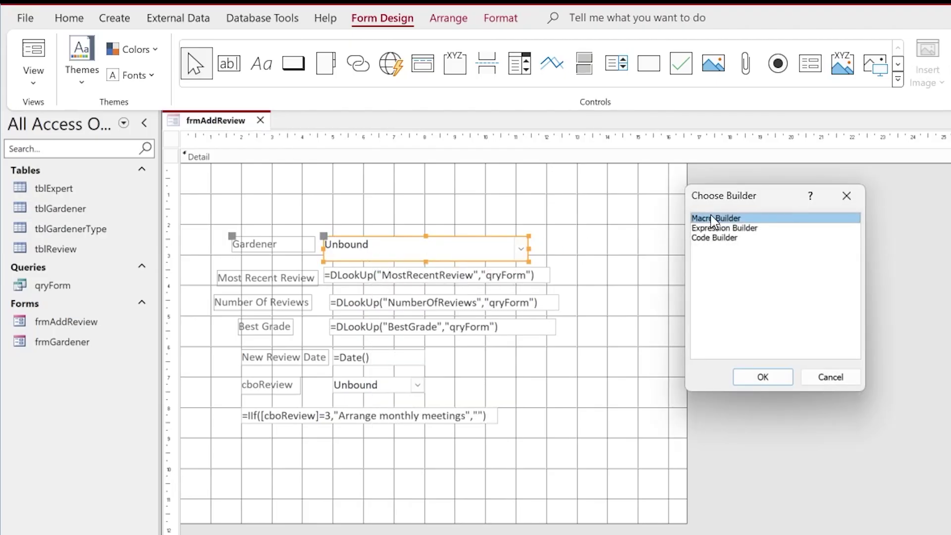
click(756, 375)
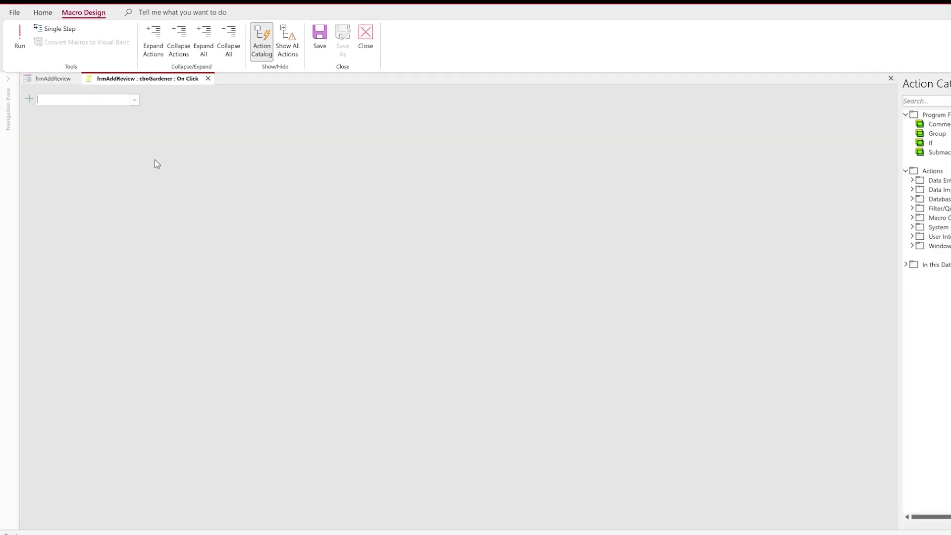
Add a Requery action with a blank control name to the Gardener combo box's On Click macro, then save and close it.
click(134, 100)
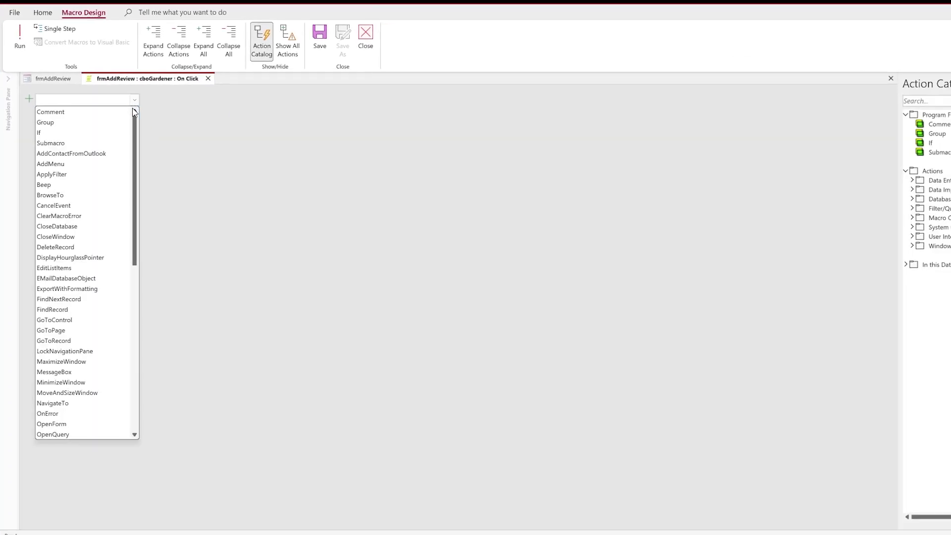
scroll(96, 316, down, 3)
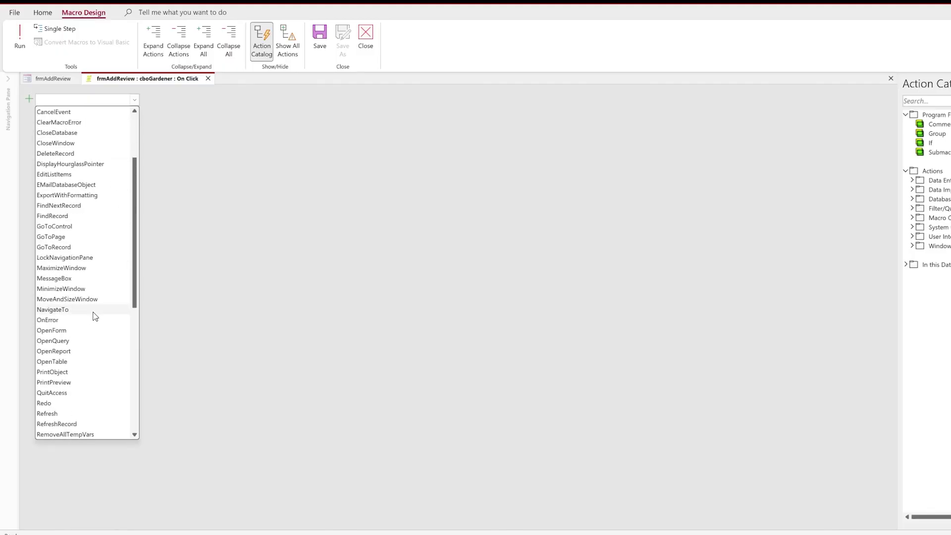
scroll(67, 340, down, 2)
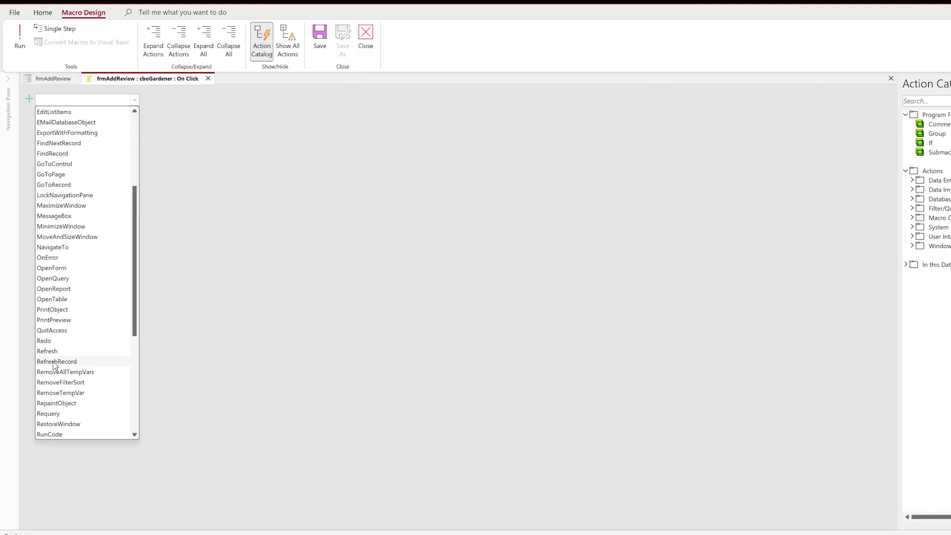
click(48, 414)
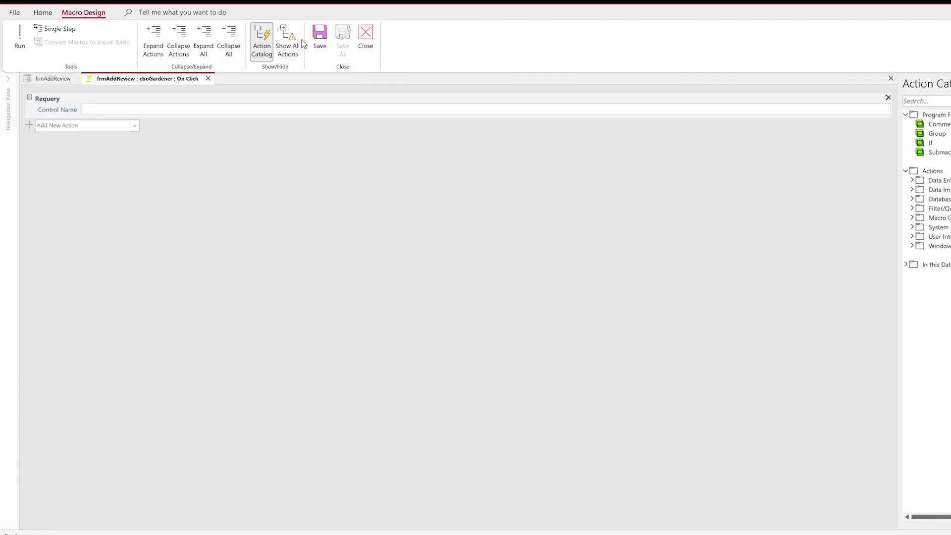
click(320, 34)
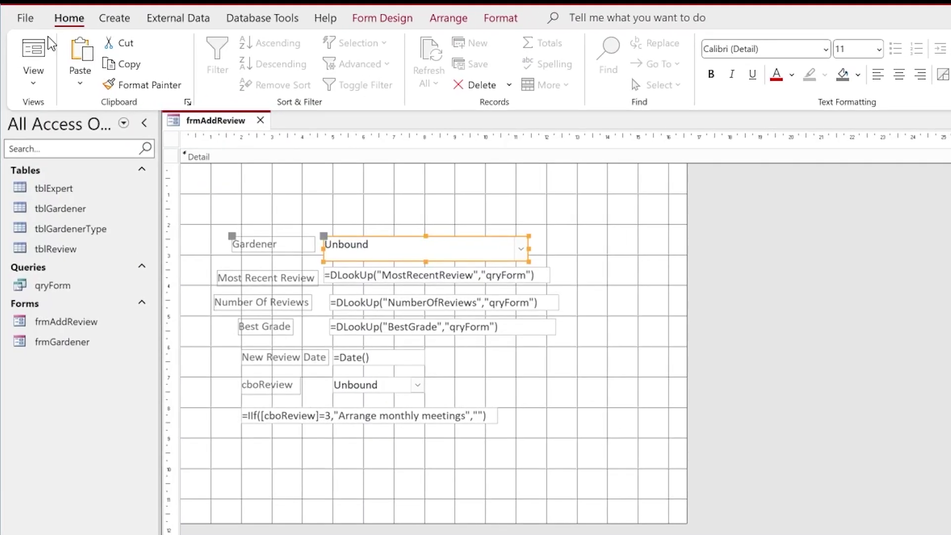
Test the requery macro in Form View by choosing three different gardeners and checking their review details.
click(34, 77)
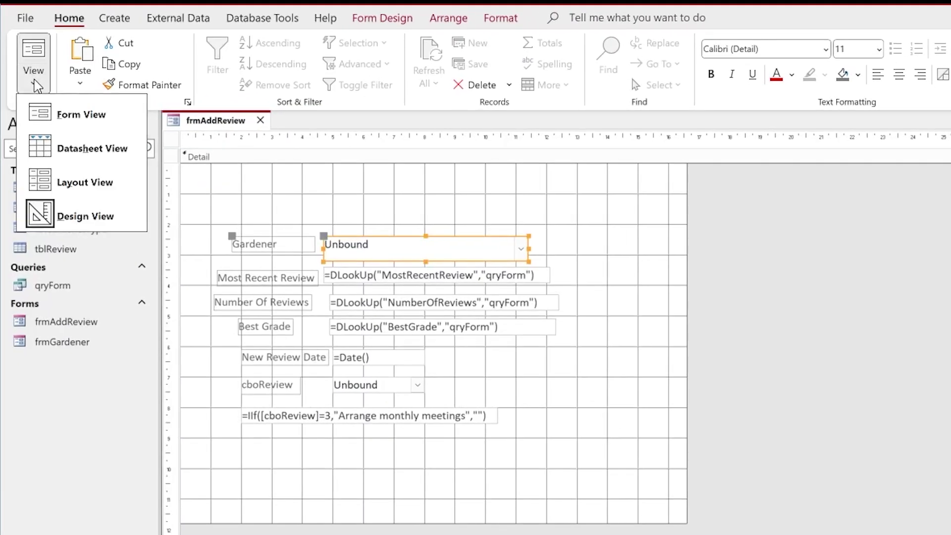
click(56, 124)
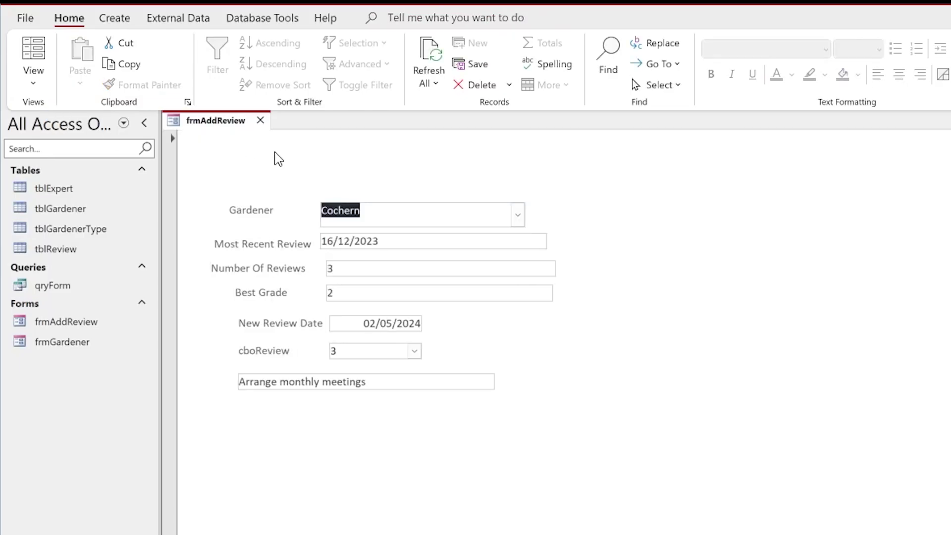
click(516, 215)
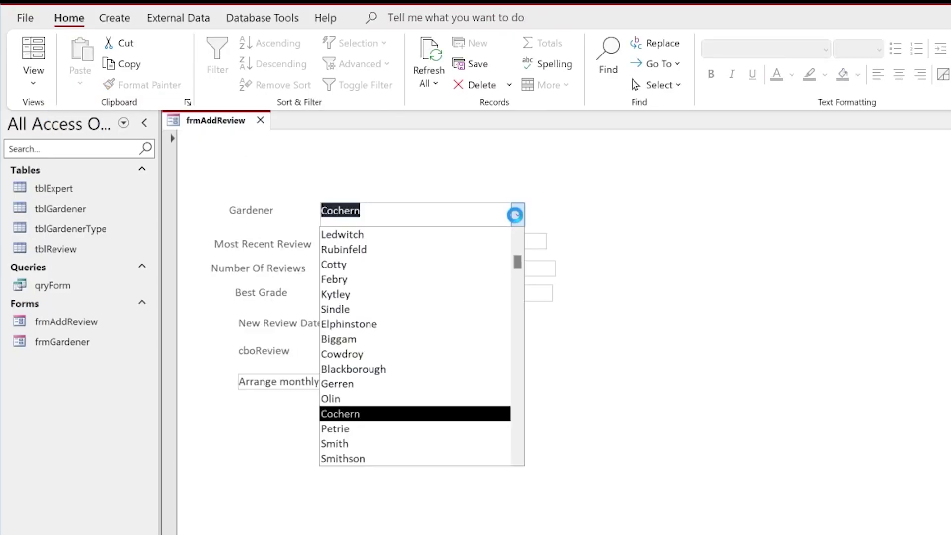
click(411, 265)
click(515, 214)
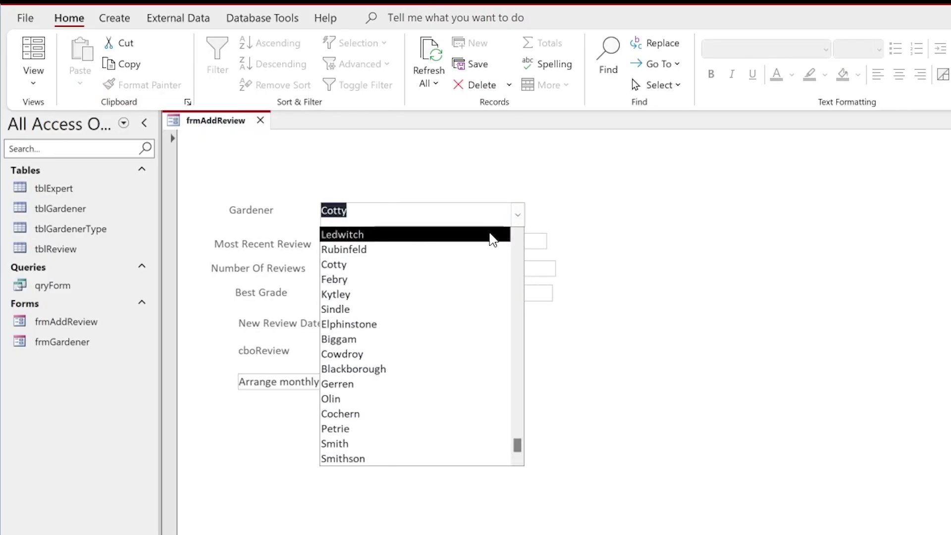
scroll(457, 332, up, 2)
scroll(450, 330, up, 3)
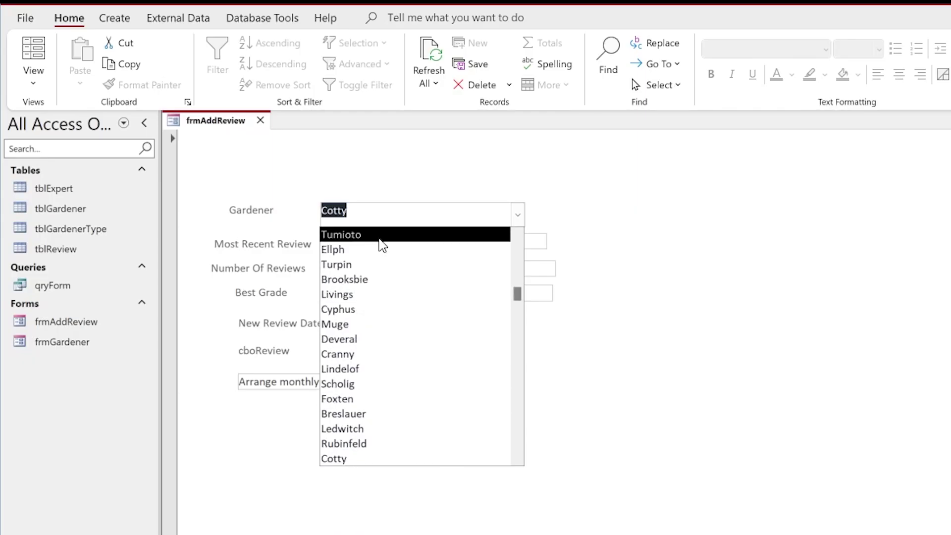
click(380, 236)
click(517, 215)
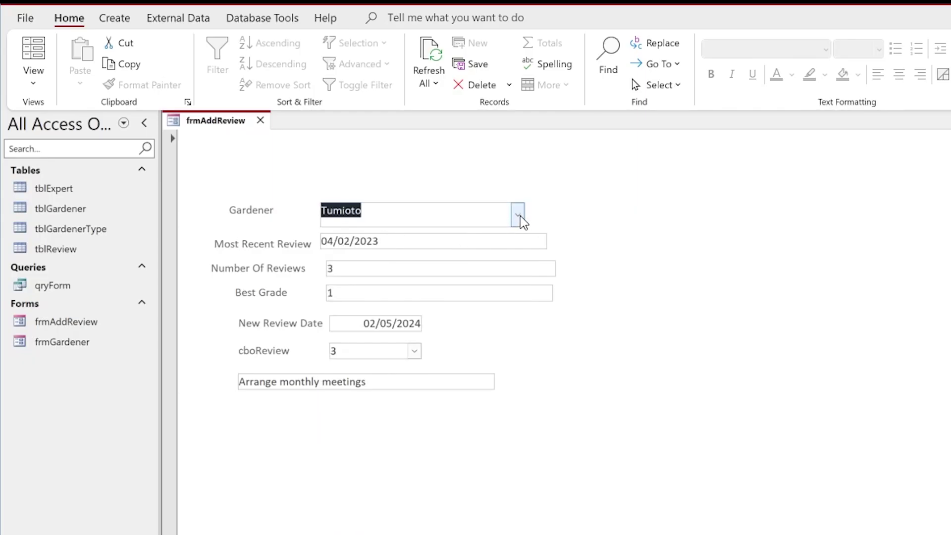
scroll(443, 297, up, 2)
click(416, 250)
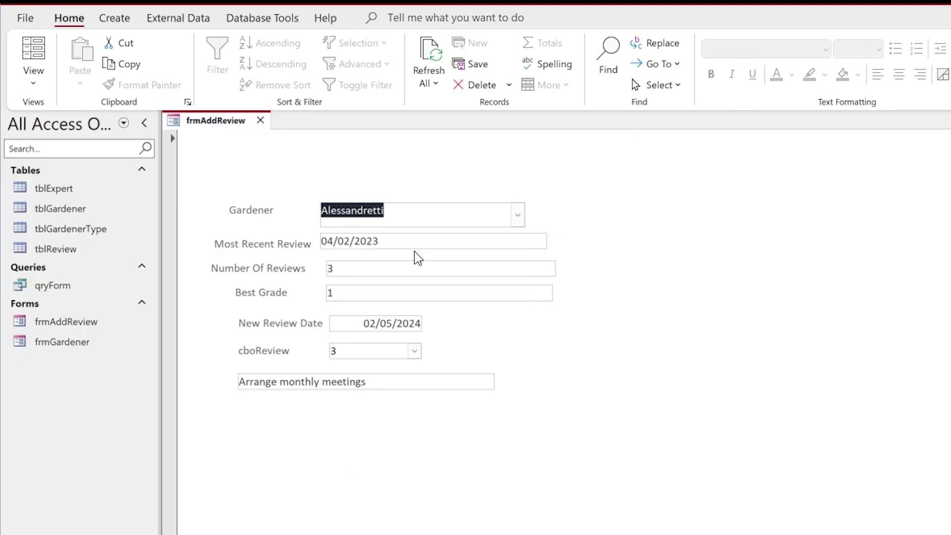
Test the message field with grade 1, then choose another gardener and set cboReview to grade 3.
click(414, 351)
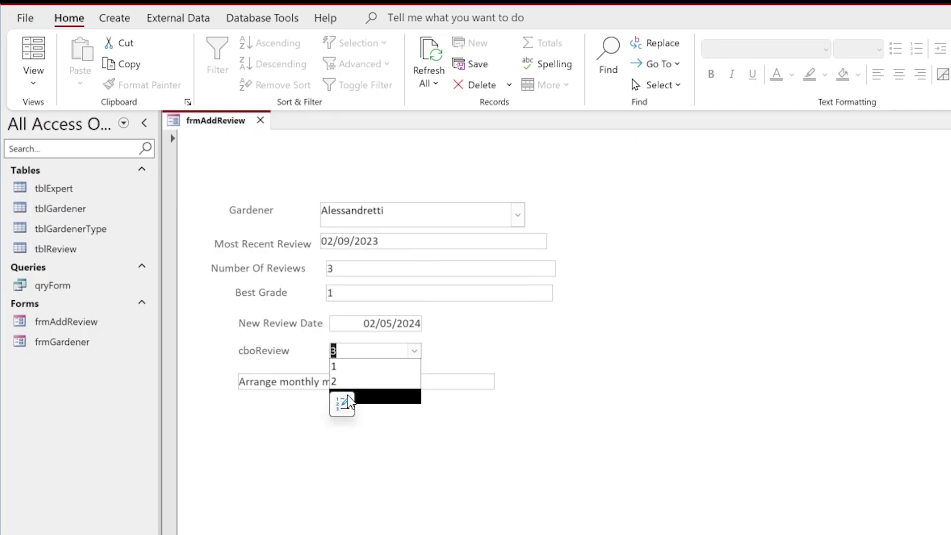
click(347, 365)
click(517, 215)
click(465, 248)
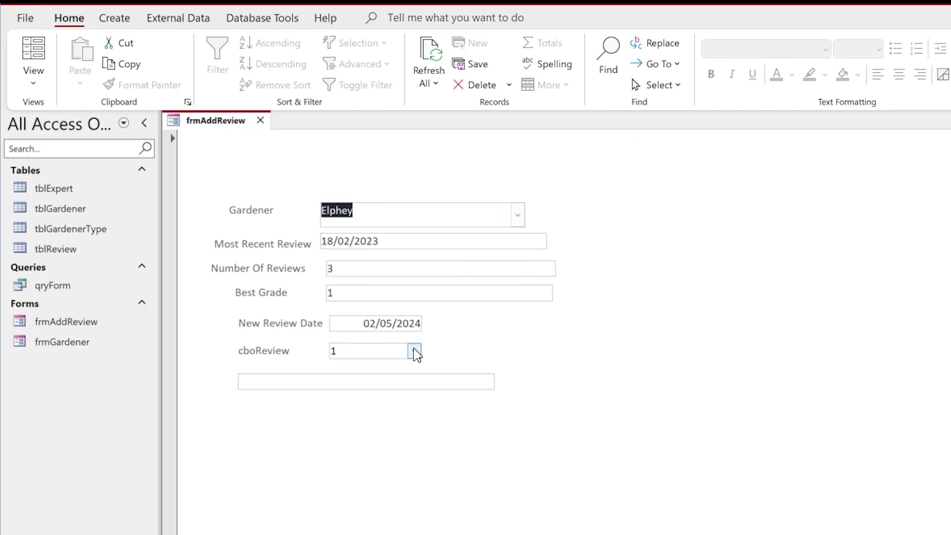
click(414, 350)
click(365, 396)
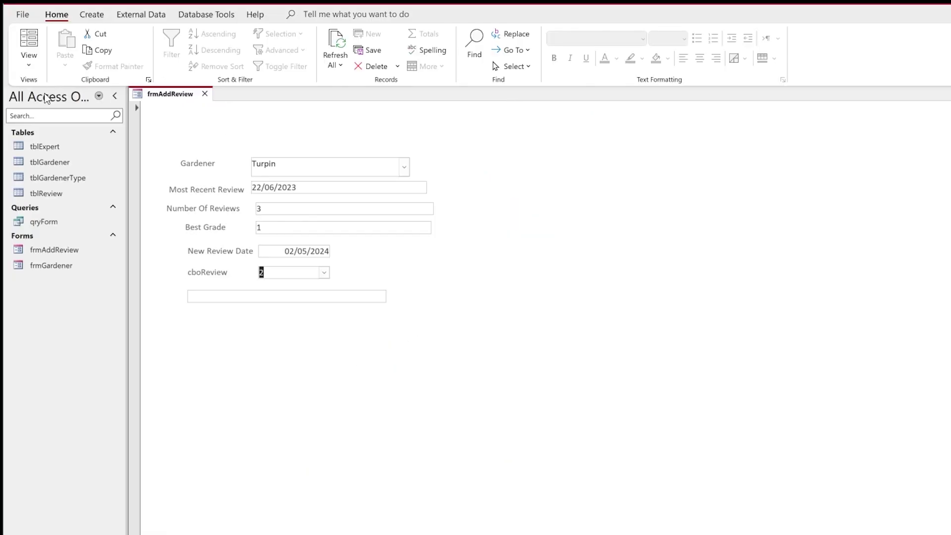
Return frmAddReview to Design View and line up the Best Grade label with the right edge of the Number Of Reviews label.
click(29, 63)
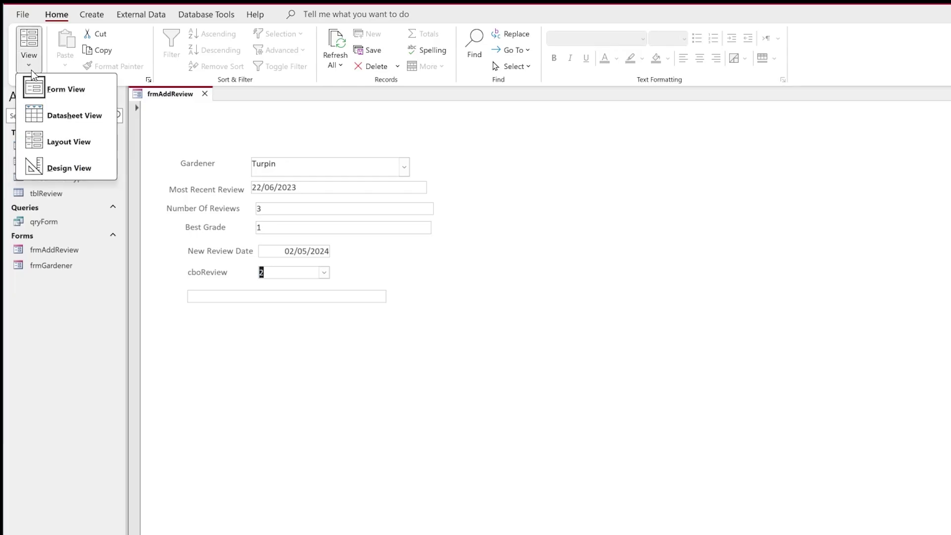
click(50, 169)
click(258, 334)
click(180, 242)
drag(179, 242, 168, 223)
Change the cboReview label's text to Review Grade and line it up with the right edge of the New Review Date label.
click(184, 285)
click(197, 286)
key(BackSpace)
key(BackSpace)
text(Grade)
drag(215, 287, 229, 287)
Add a form header and footer, and place a label reading "Add Gardener Review Grade" in the header.
right_click(244, 116)
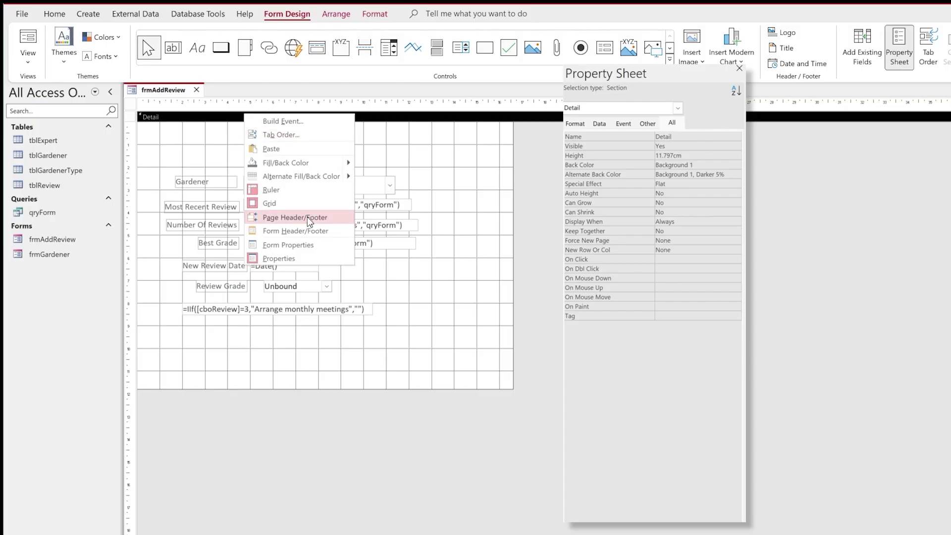
click(297, 231)
click(197, 48)
click(222, 135)
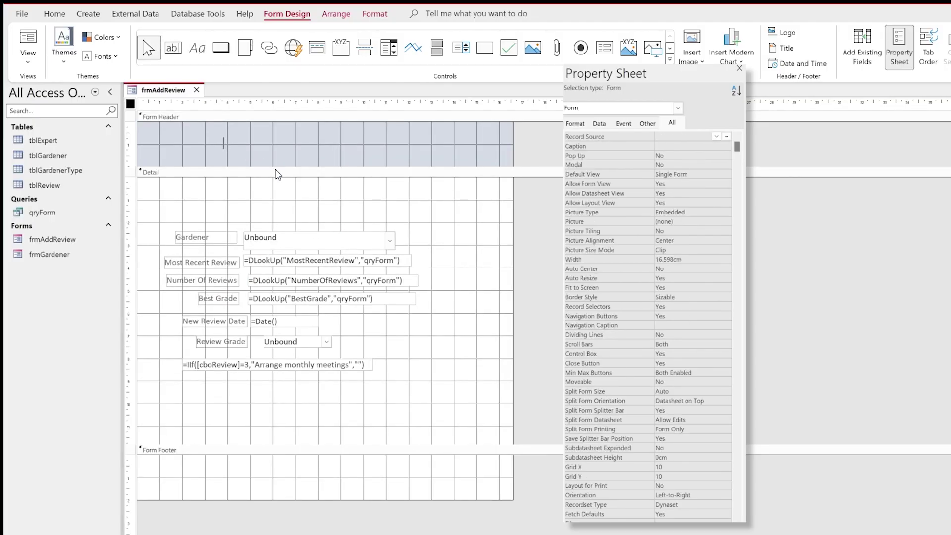
text(Add Gardener Review)
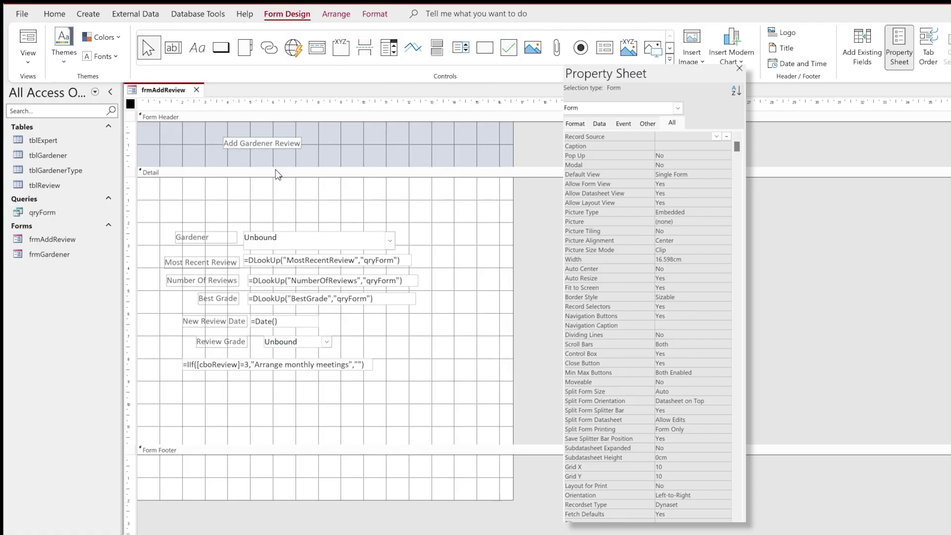
text( Grade)
key(Return)
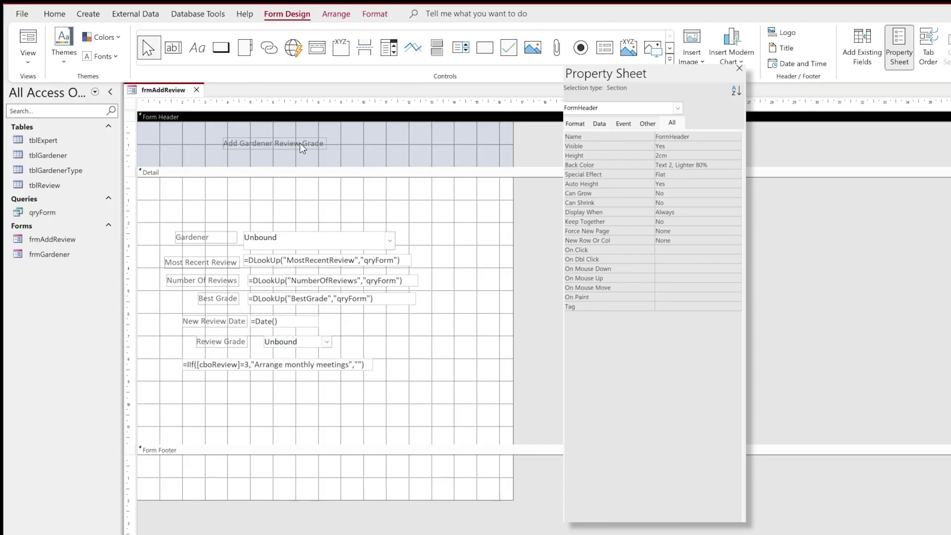
Set the header title label's font size to 36 and enlarge it to about 14 cm wide and 1.3 cm high.
click(575, 123)
click(666, 259)
click(737, 259)
click(672, 387)
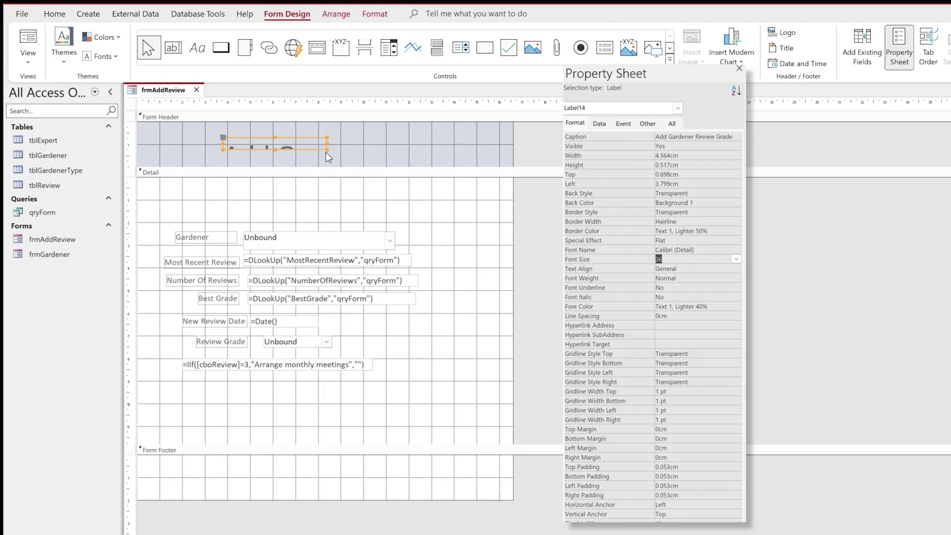
drag(329, 151, 481, 167)
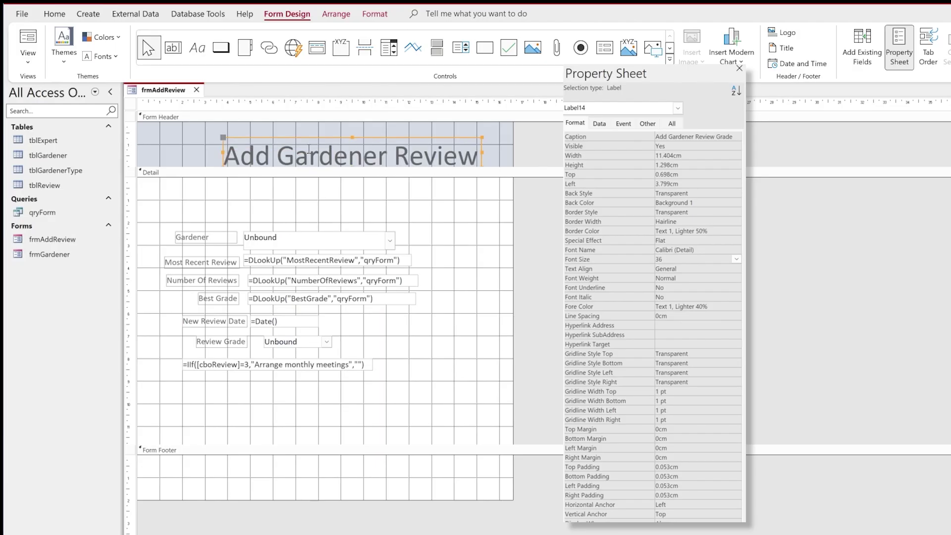
drag(222, 154, 164, 150)
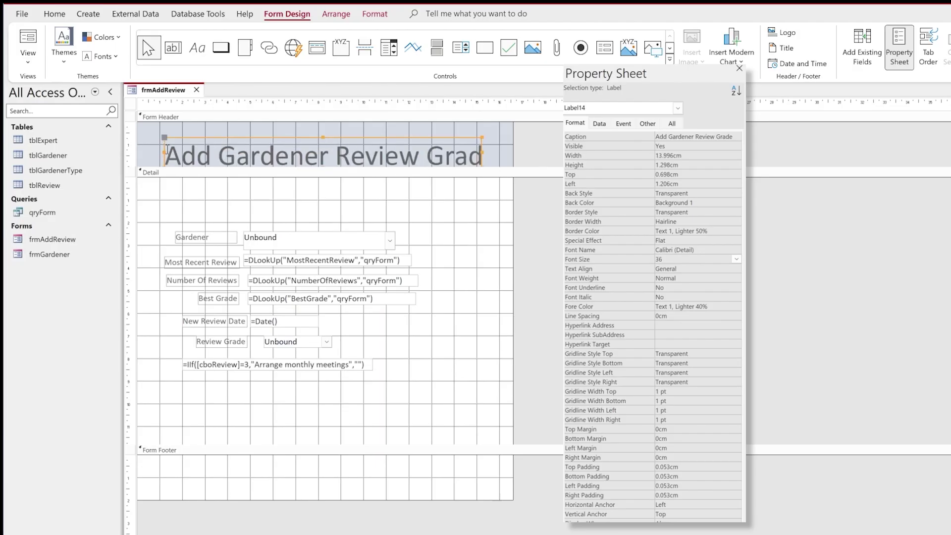
click(342, 140)
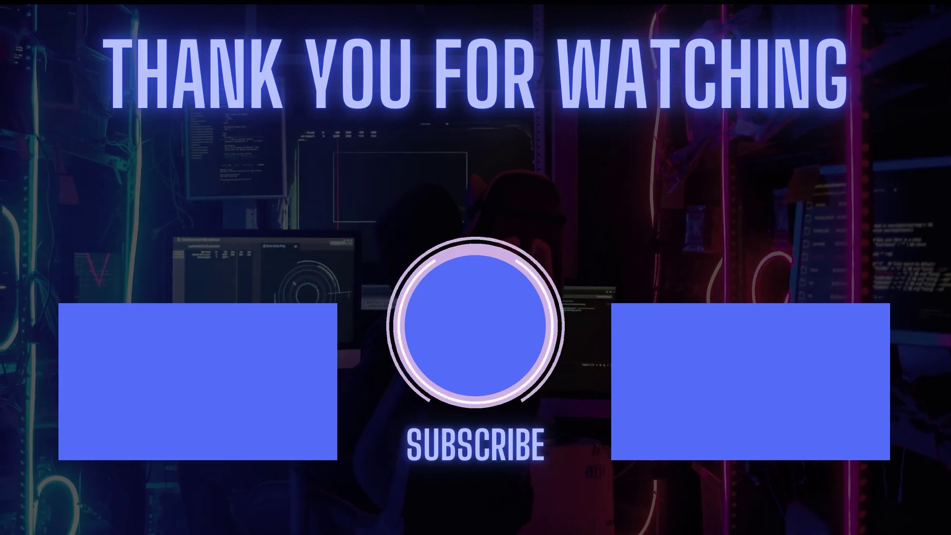